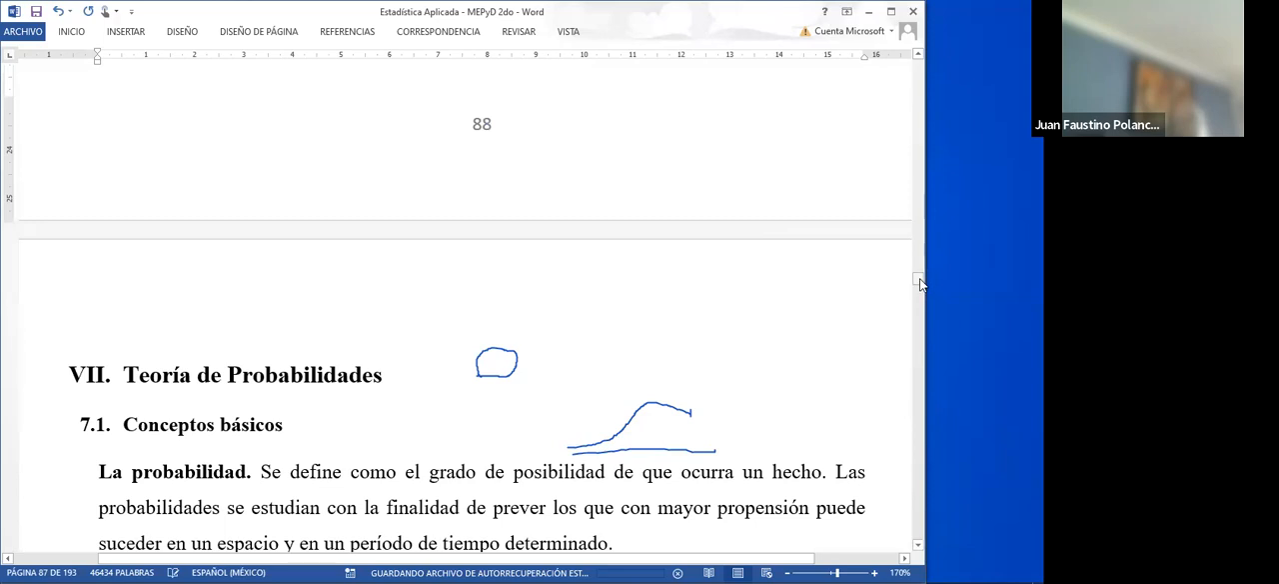
- Go to the monthly worker income example on page 69 that calculates quintile 3
{"action": "left_click_drag", "start_coordinate": [922, 278], "coordinate": [921, 237]}
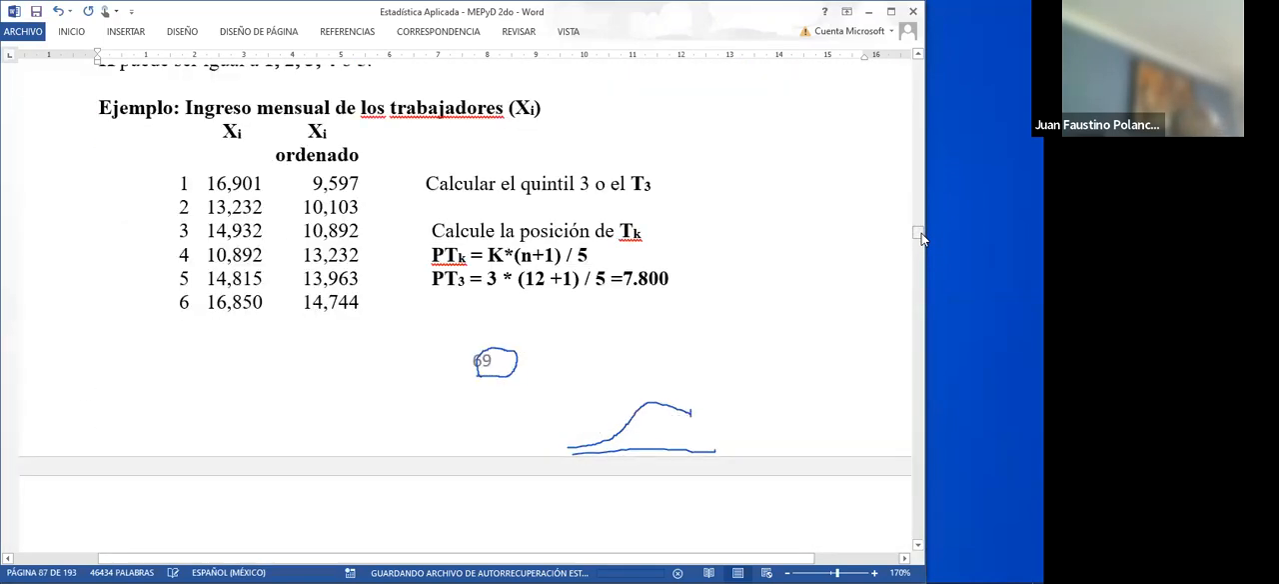
{"action": "left_click", "coordinate": [664, 208]}
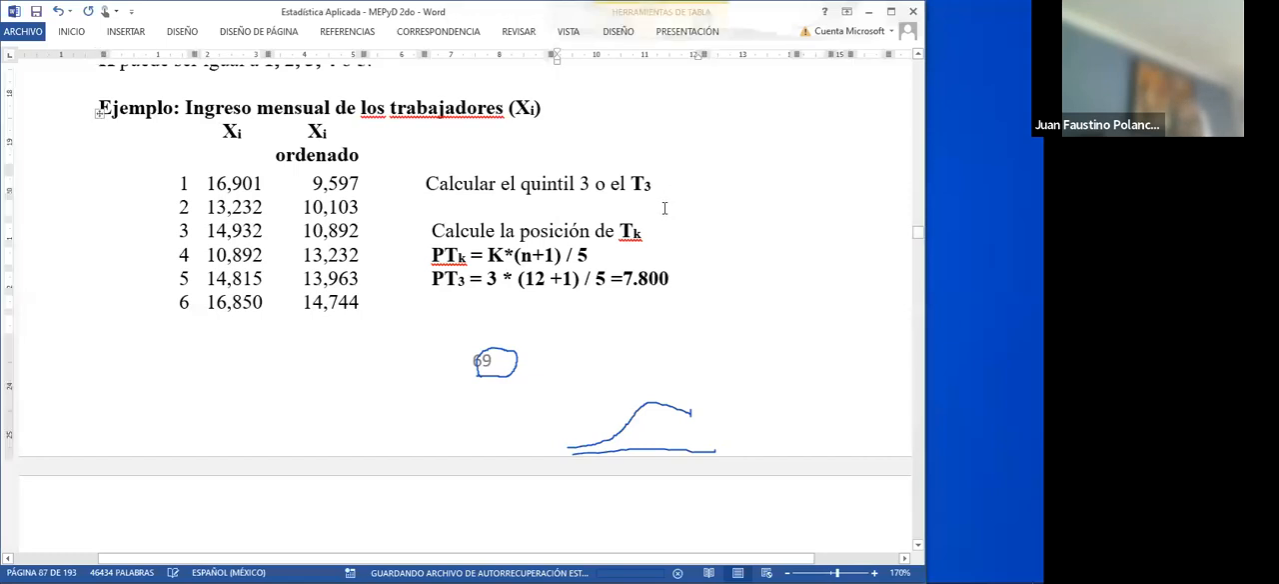
{"action": "left_click", "coordinate": [462, 183]}
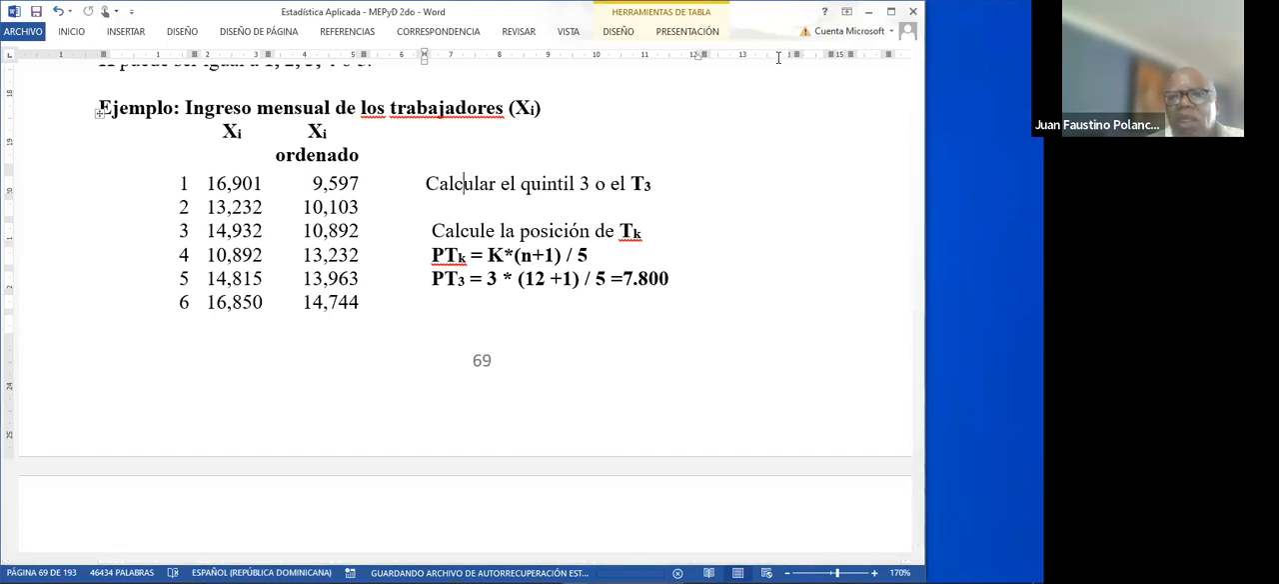
- Minimize the open Word documents and start Excel 2013 with a blank workbook
{"action": "mouse_move", "coordinate": [587, 565]}
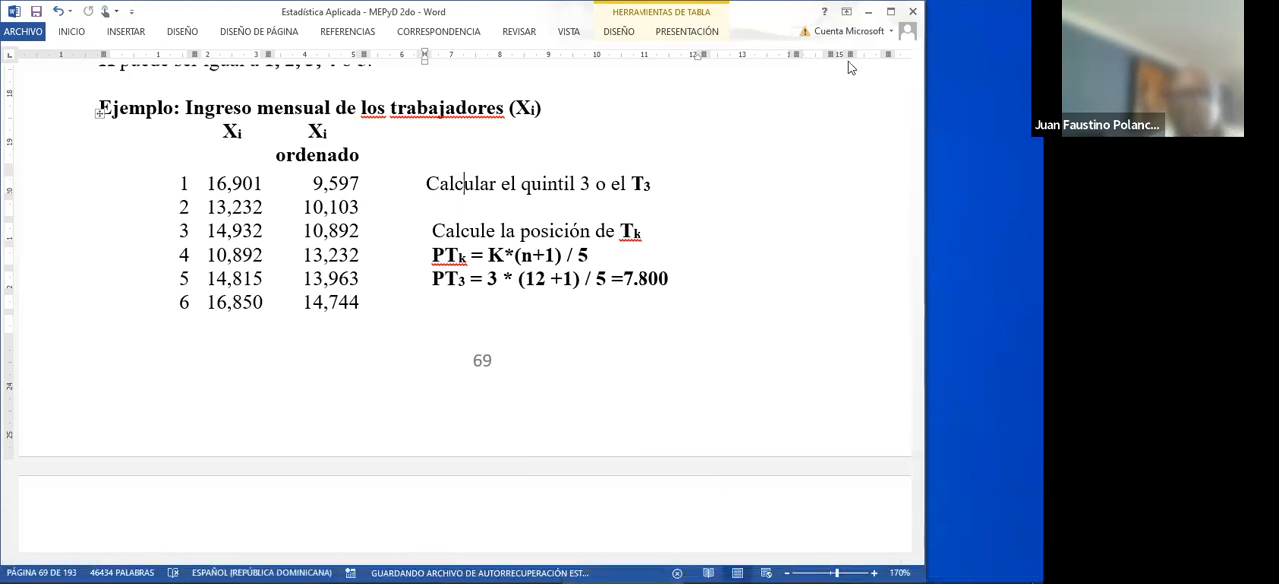
{"action": "left_click", "coordinate": [869, 11]}
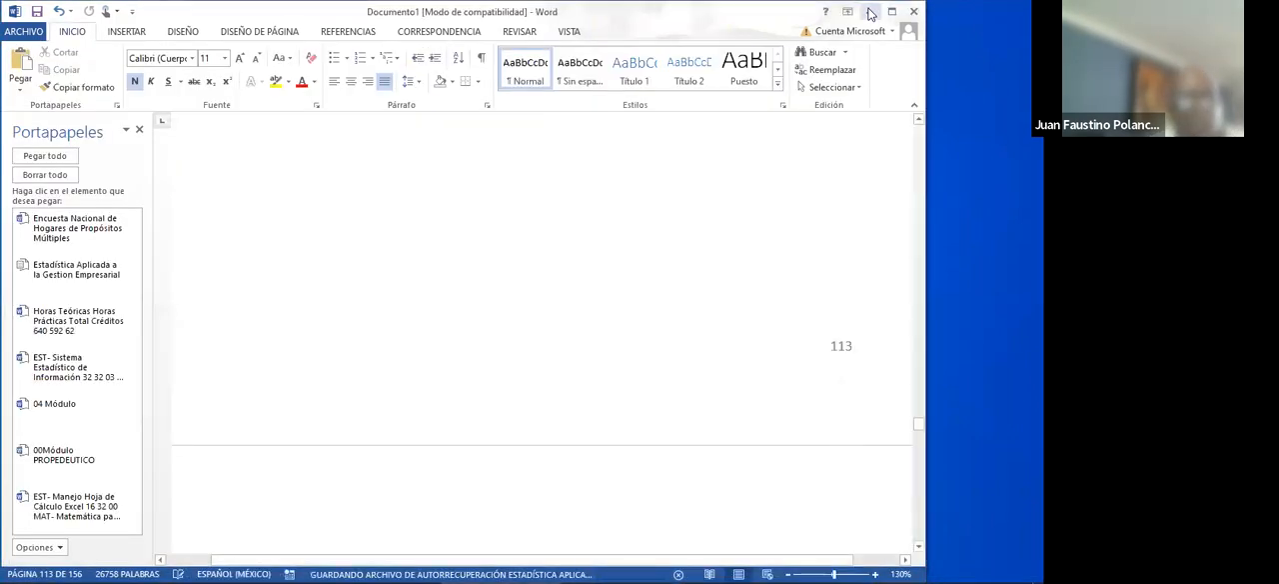
{"action": "left_click", "coordinate": [870, 11]}
{"action": "left_click", "coordinate": [143, 106]}
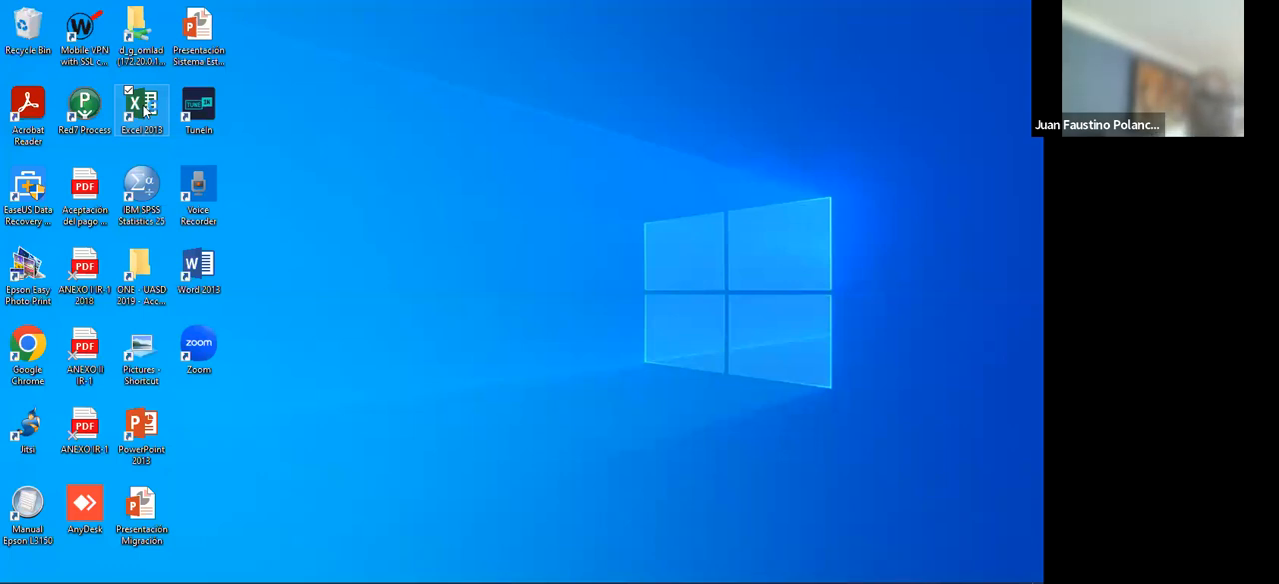
{"action": "double_click", "coordinate": [146, 110]}
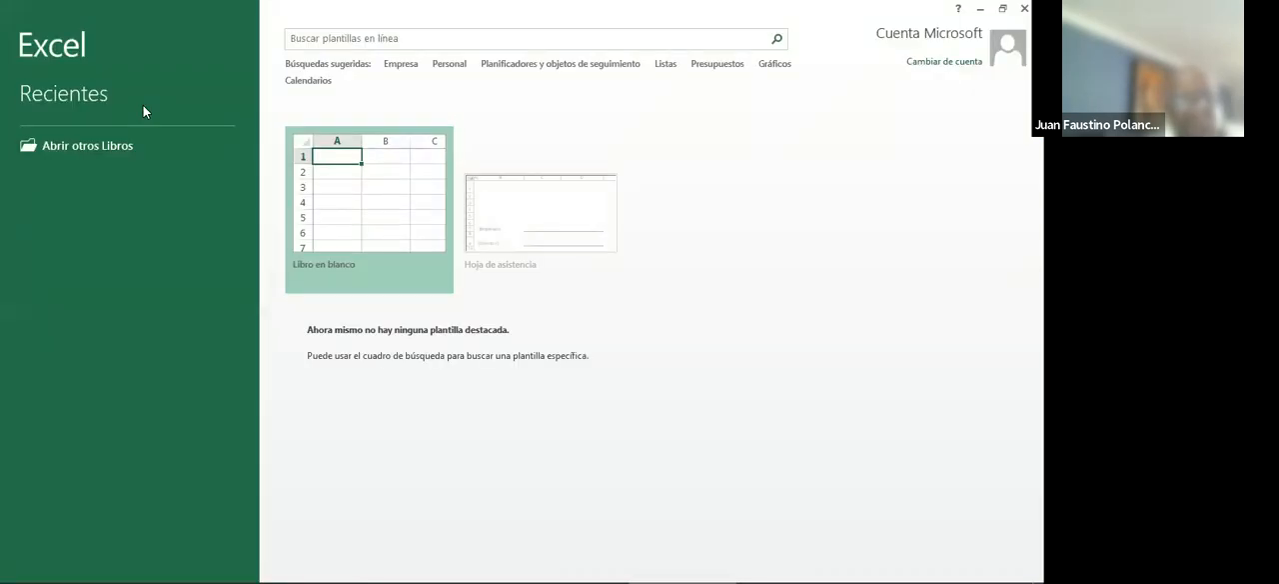
{"action": "left_click", "coordinate": [327, 192]}
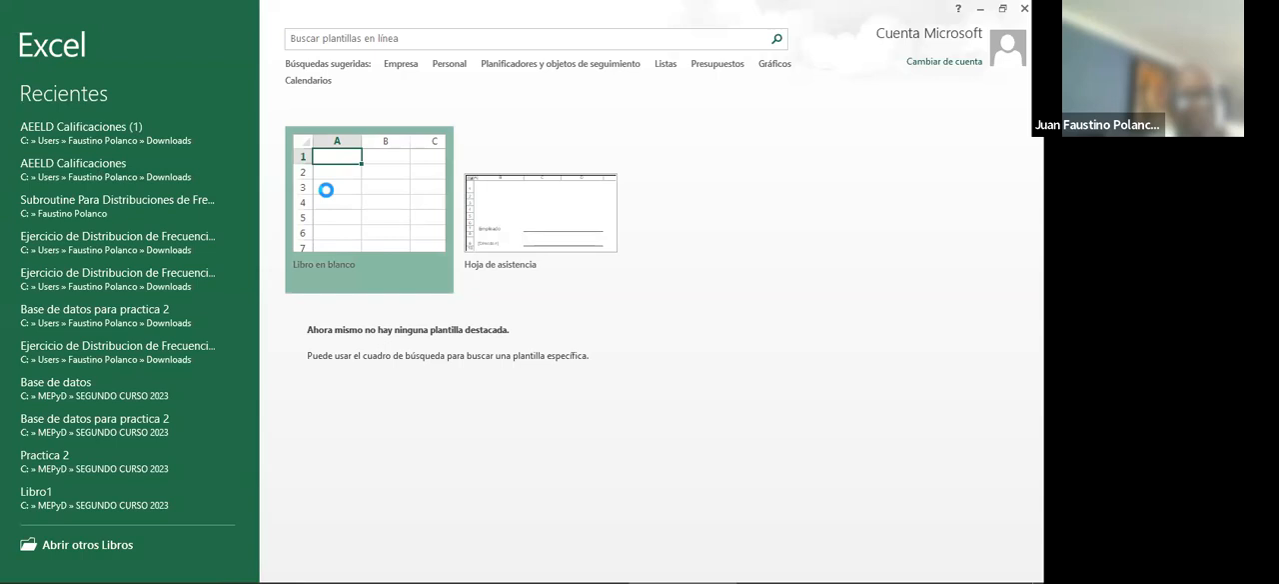
{"action": "left_click", "coordinate": [325, 185]}
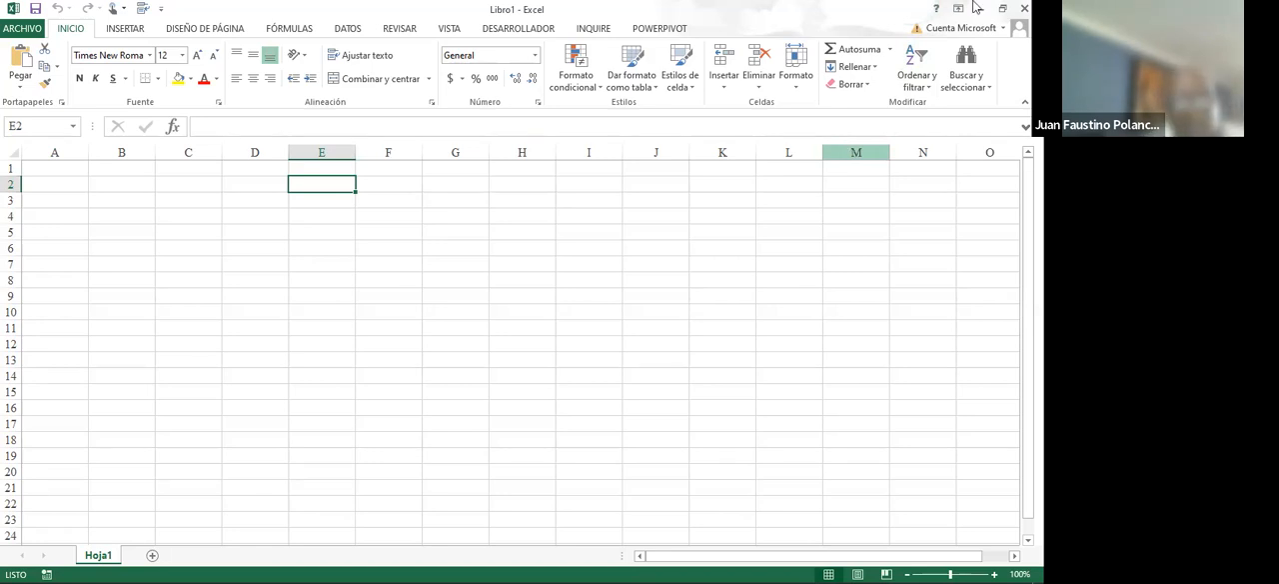
- Insert the ALEATORIO.ENTRE function in cell C1 with lower limit 2468 and upper limit 3456
{"action": "left_click", "coordinate": [527, 199]}
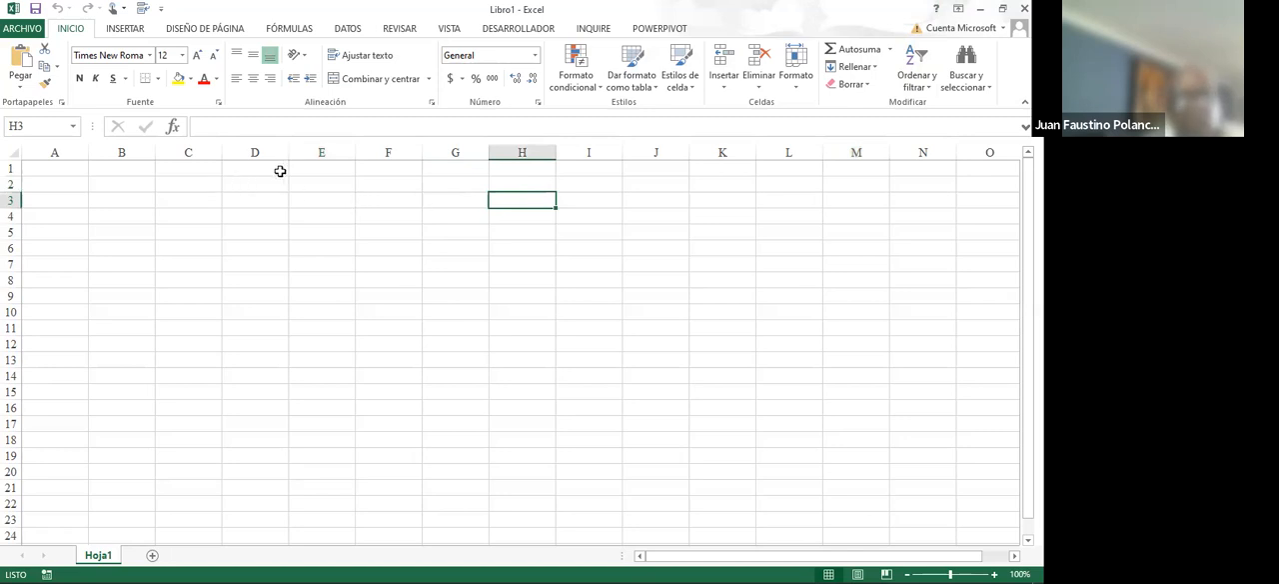
{"action": "left_click", "coordinate": [200, 171]}
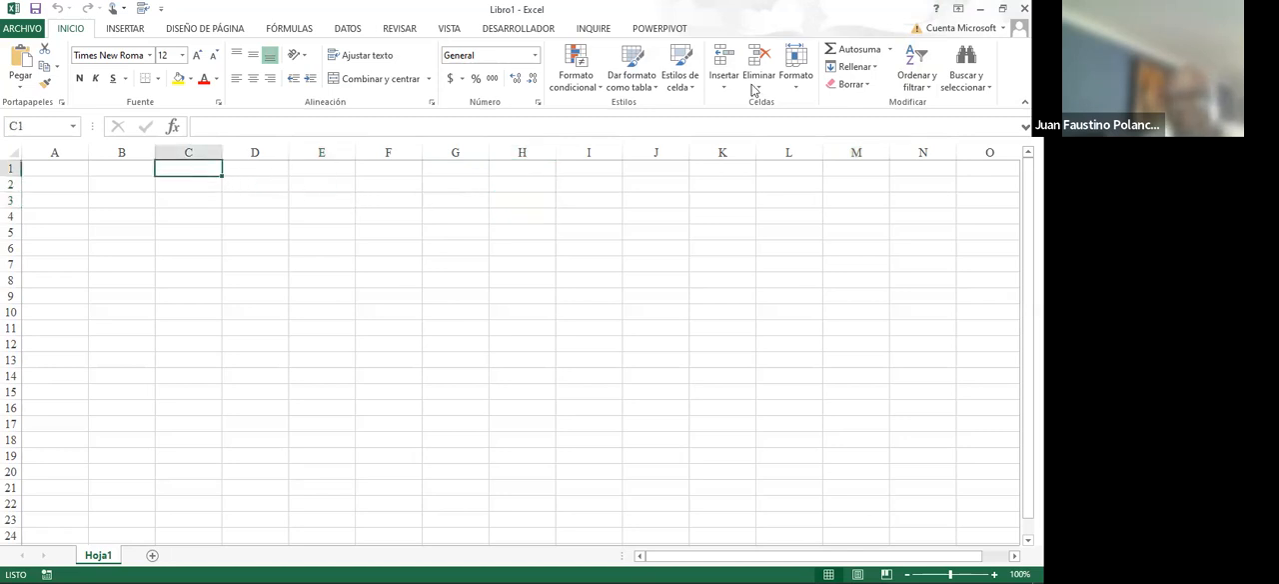
{"action": "left_click", "coordinate": [890, 49]}
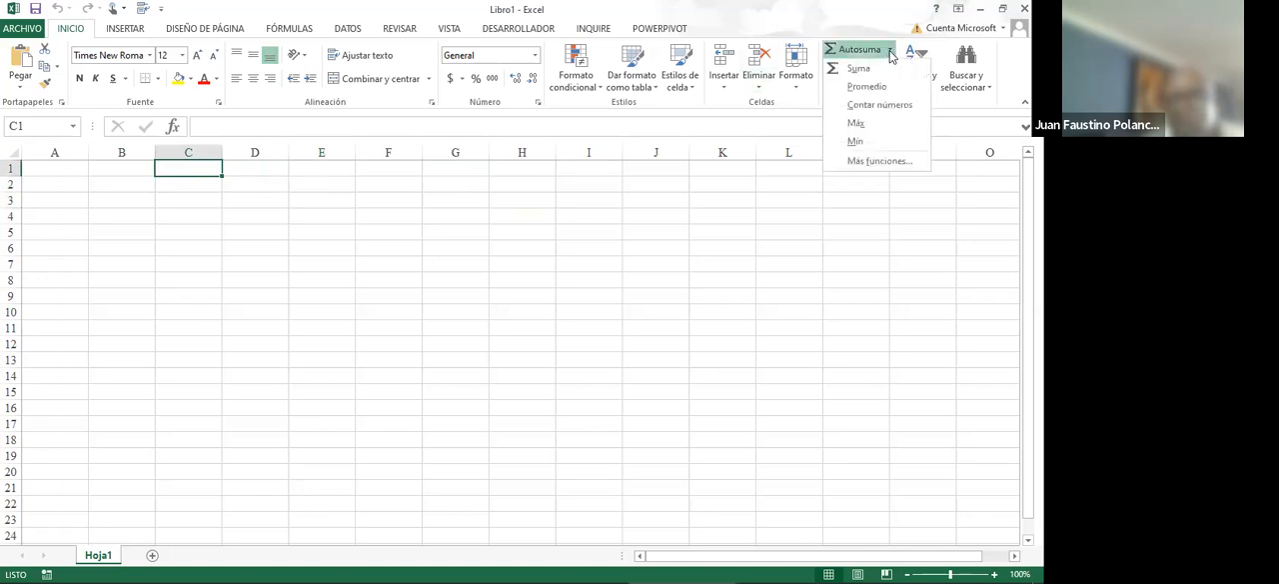
{"action": "left_click", "coordinate": [873, 162]}
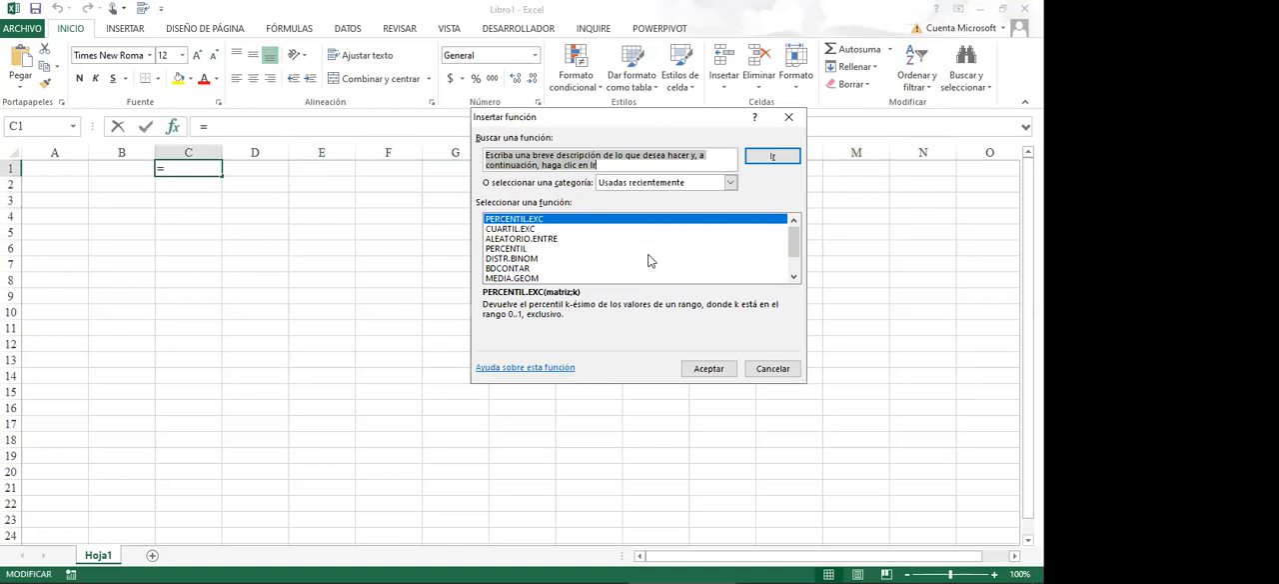
{"action": "left_click", "coordinate": [557, 242]}
{"action": "left_click", "coordinate": [708, 369]}
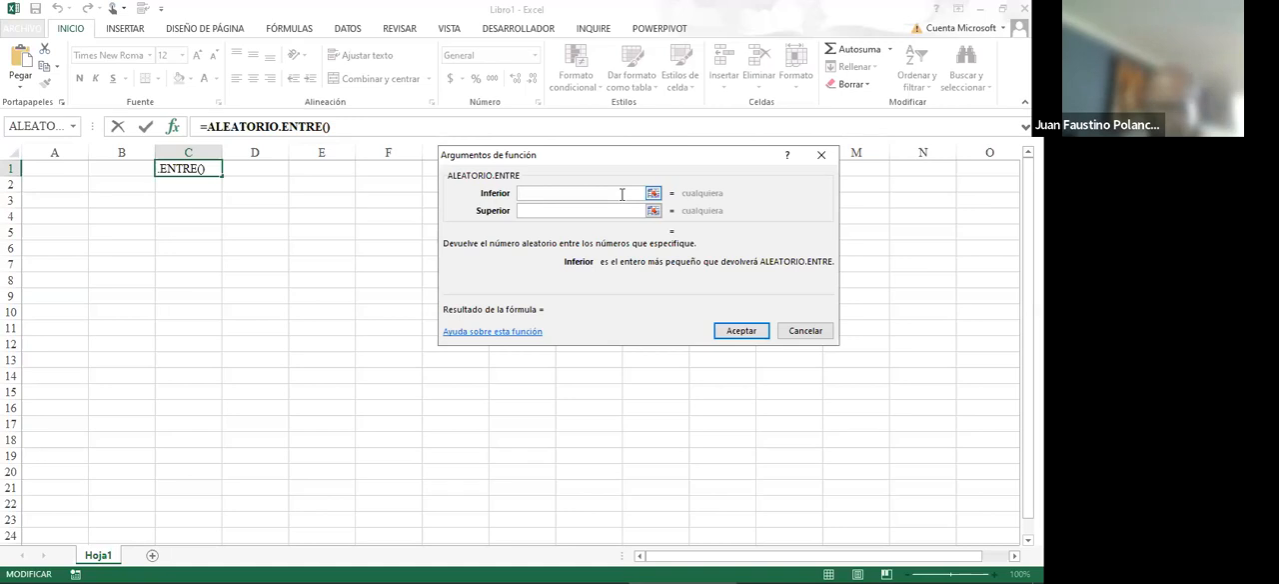
{"action": "type", "text": "2468"}
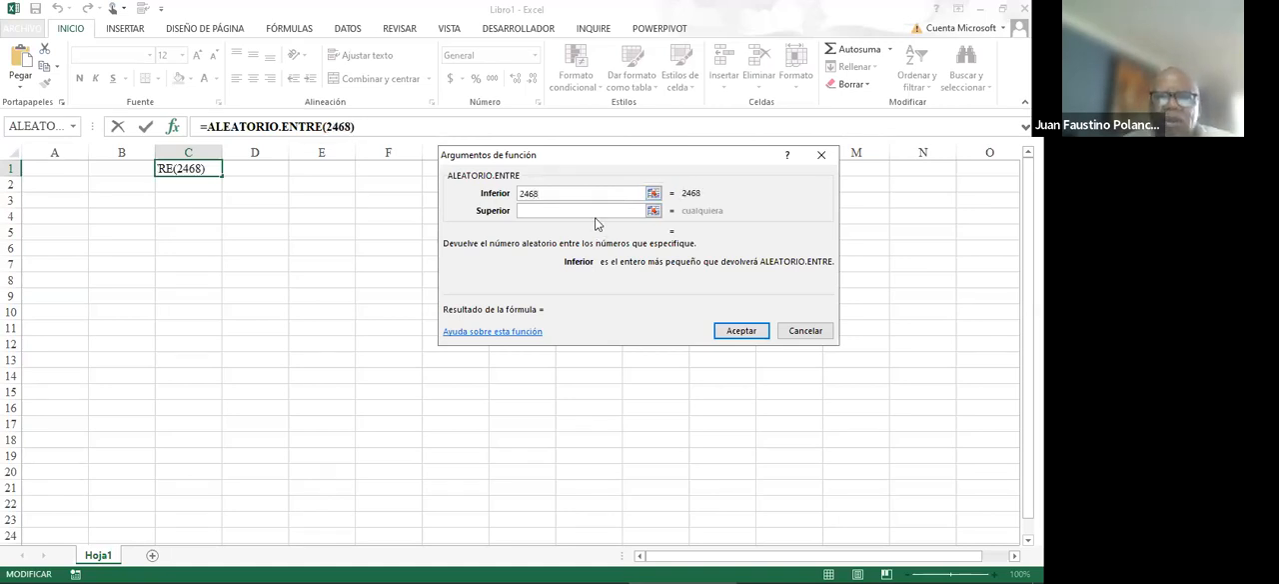
{"action": "left_click", "coordinate": [597, 212]}
{"action": "type", "text": "3456"}
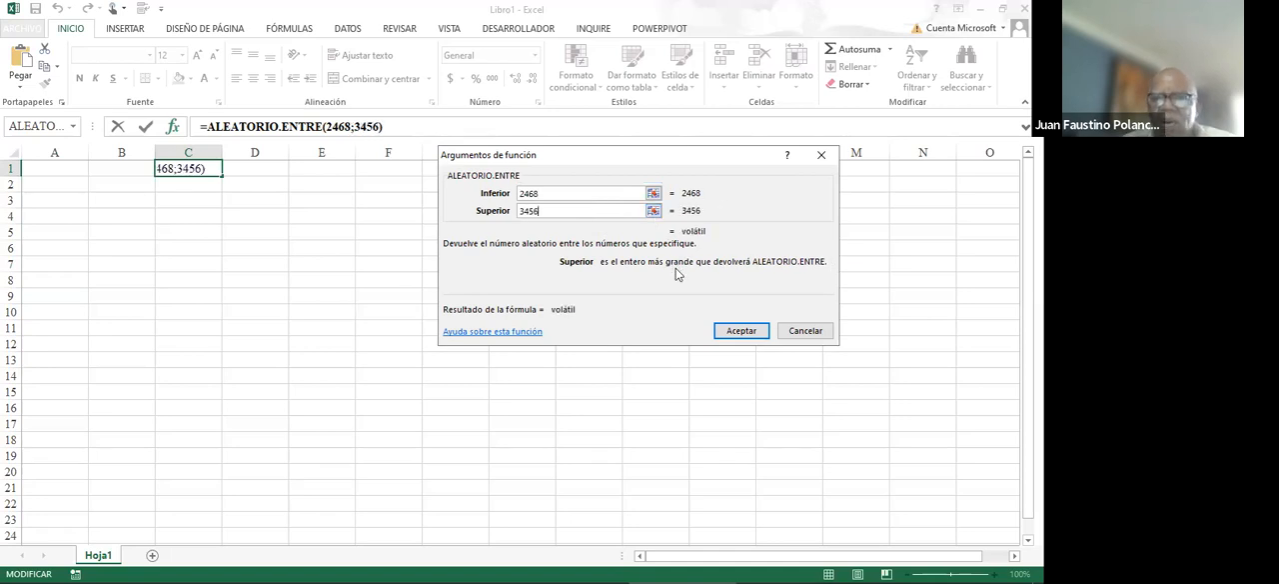
{"action": "left_click", "coordinate": [722, 332]}
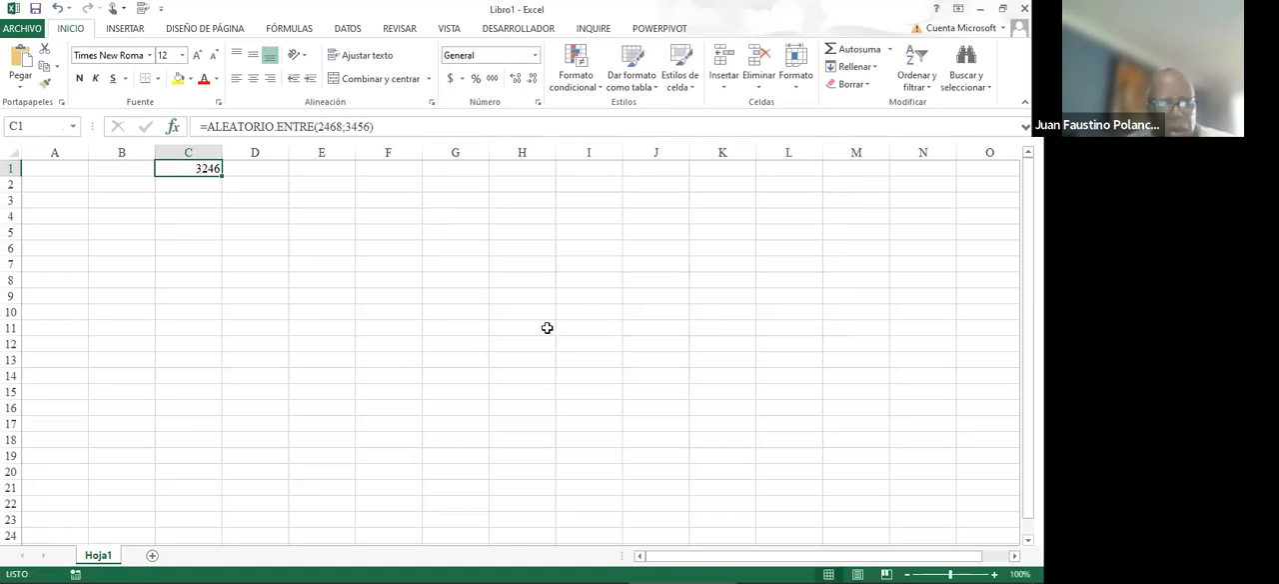
- Copy the ALEATORIO.ENTRE formula from C1 down through C19
{"action": "key", "text": "ctrl+c"}
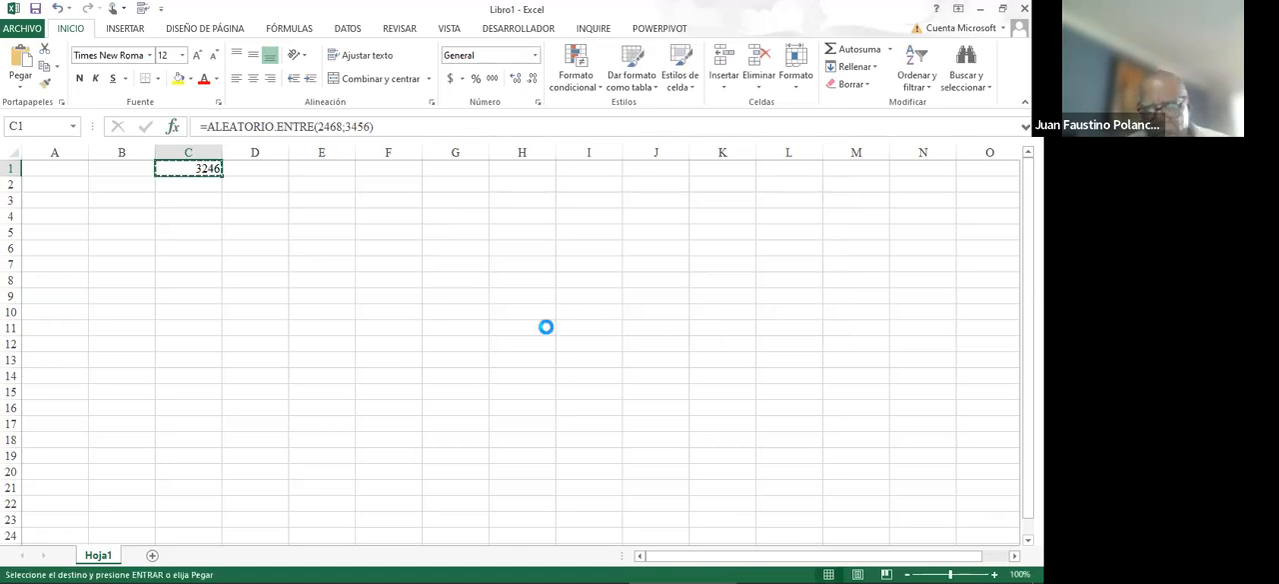
{"action": "key", "text": "shift+Down"}
{"action": "key", "text": "shift+Down"}
{"action": "key", "text": "shift+Down"}
{"action": "key", "text": "shift+Down"}
{"action": "key", "text": "shift+Down"}
{"action": "key", "text": "shift+Down"}
{"action": "key", "text": "shift+Down"}
{"action": "key", "text": "shift+Down"}
{"action": "key", "text": "shift+Down"}
{"action": "key", "text": "shift+Down"}
{"action": "key", "text": "shift+Down"}
{"action": "key", "text": "shift+Down"}
{"action": "key", "text": "shift+Down"}
{"action": "key", "text": "shift+Down"}
{"action": "key", "text": "shift+Down"}
{"action": "key", "text": "shift+Down"}
{"action": "key", "text": "shift+Down"}
{"action": "key", "text": "shift+Down"}
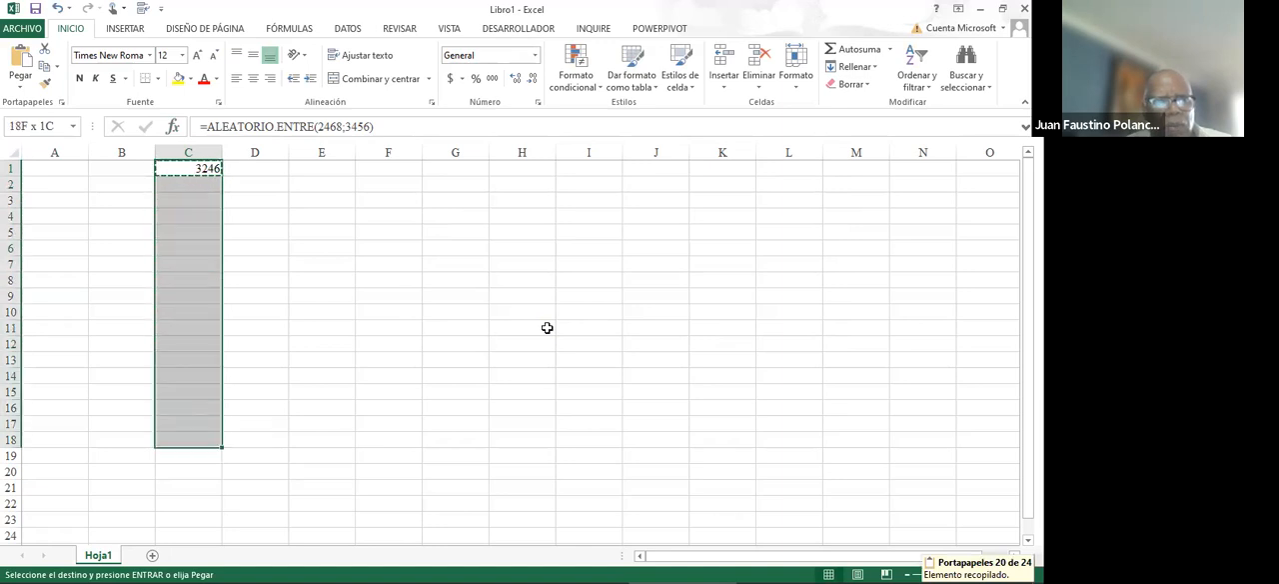
{"action": "key", "text": "ctrl+v"}
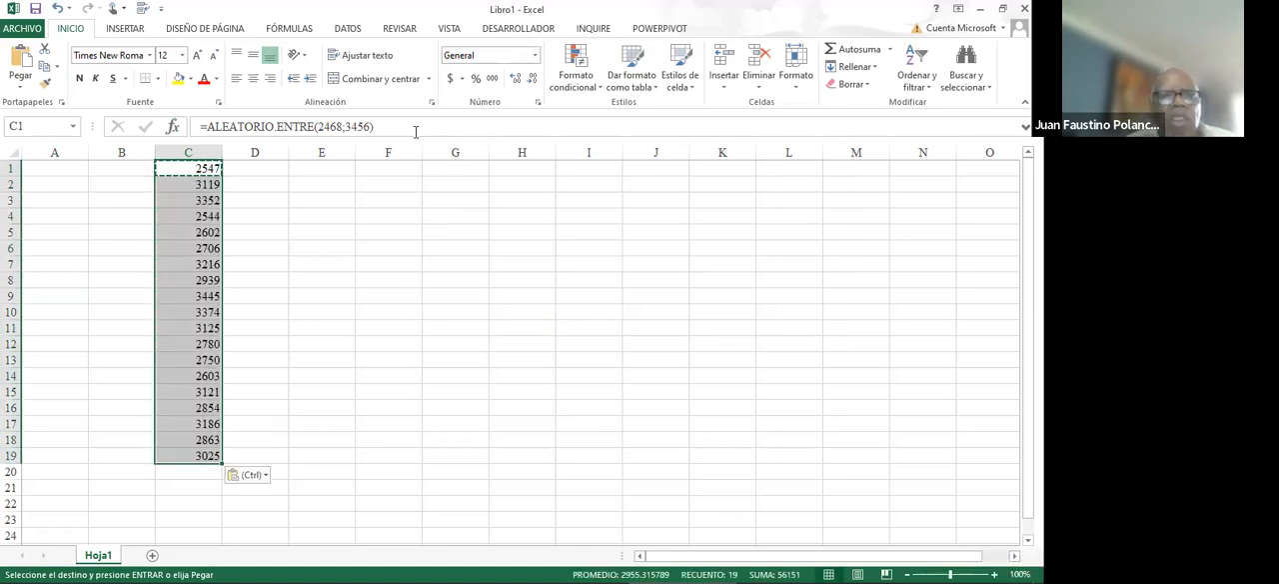
- Add +ALEATORIO() to the end of the formula in C1 and give the cell the thousands-separator number format
{"action": "left_click", "coordinate": [407, 126]}
{"action": "type", "text": "+aleat"}
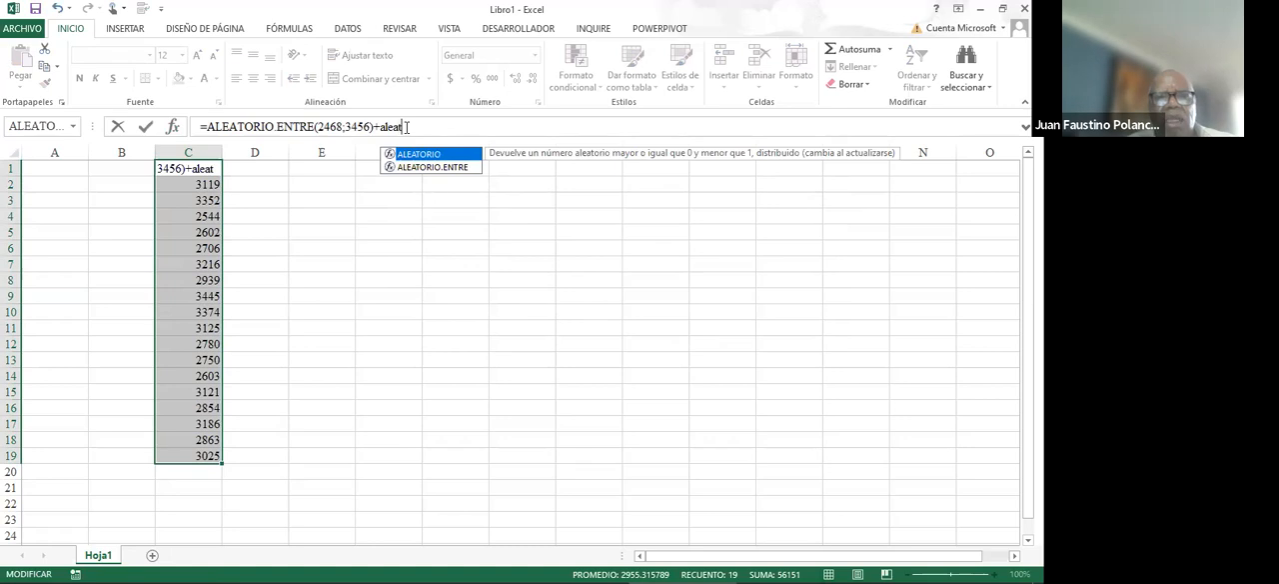
{"action": "type", "text": "ori"}
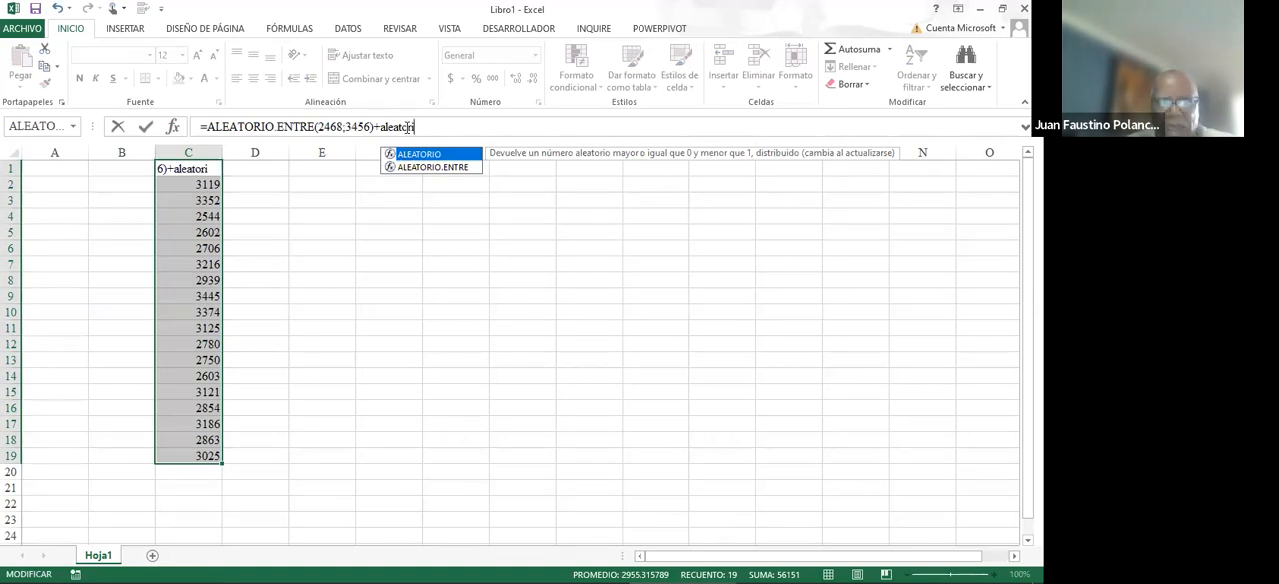
{"action": "type", "text": "o()"}
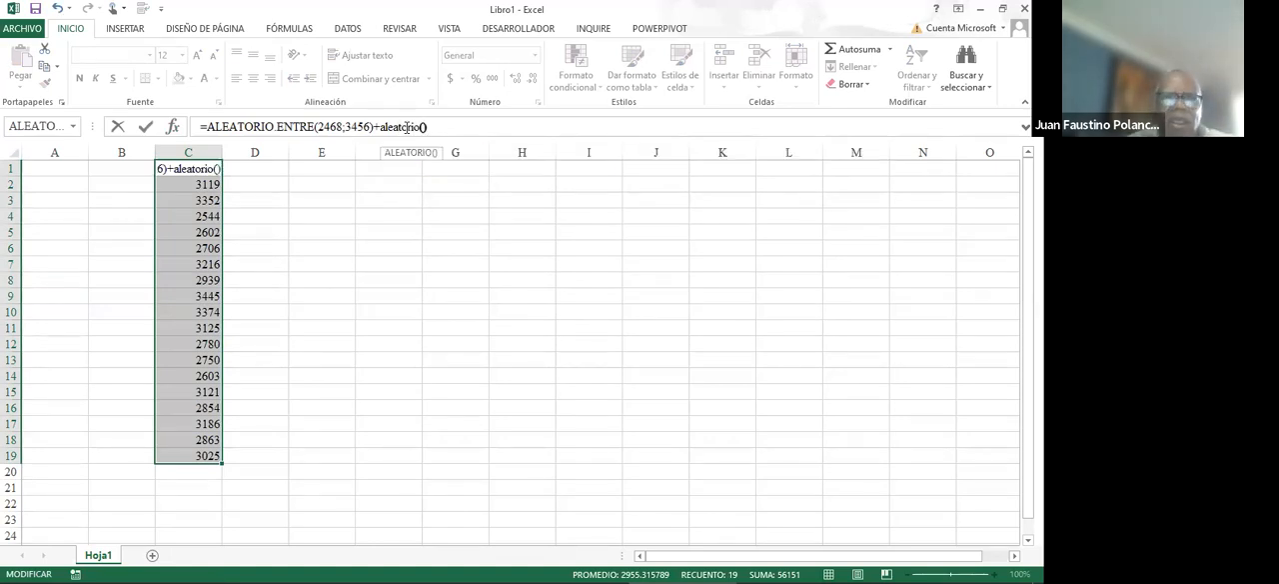
{"action": "key", "text": "ctrl+Return"}
{"action": "key", "text": "Up"}
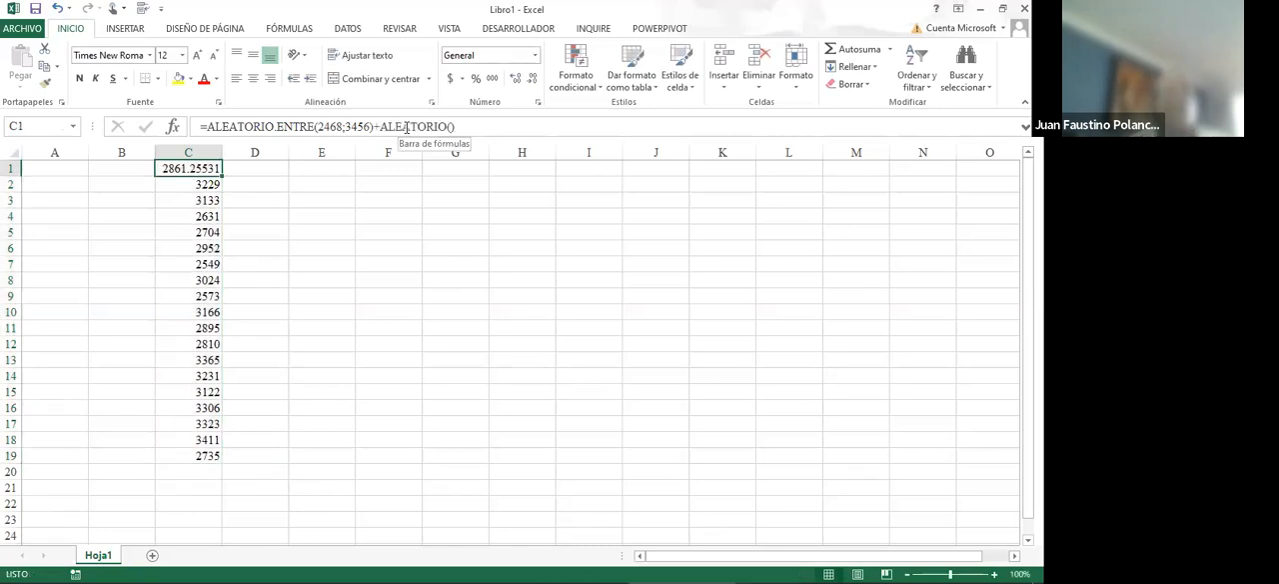
{"action": "left_click", "coordinate": [494, 80]}
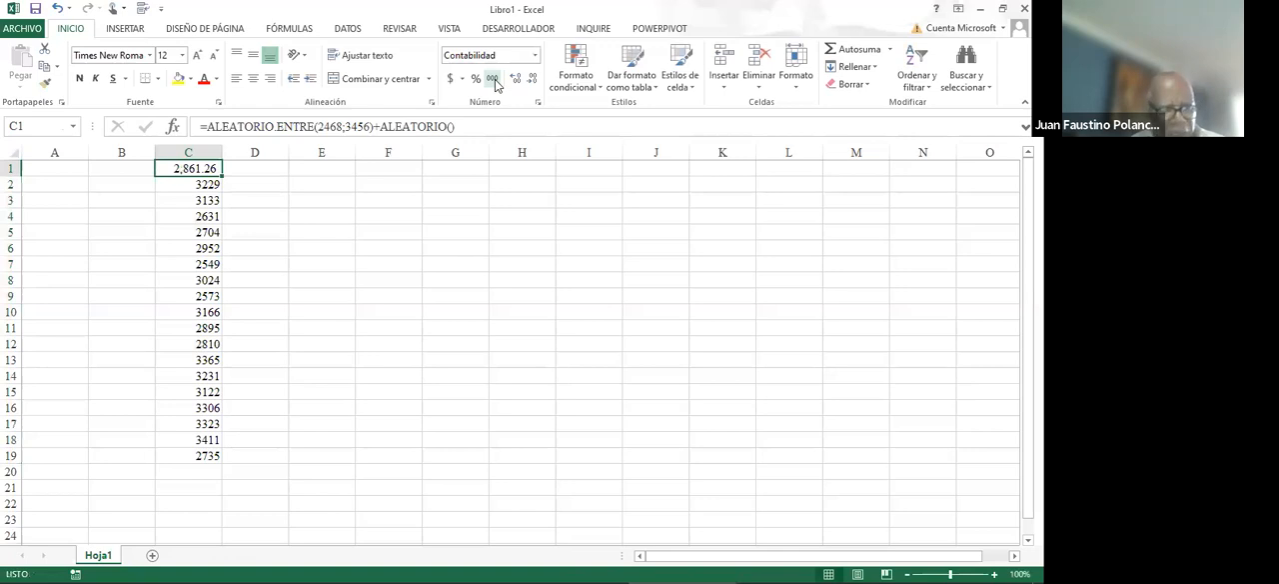
- Copy the extended, formatted formula from C1 down over the cells through C19
{"action": "key", "text": "ctrl+c"}
{"action": "key", "text": "ctrl+c"}
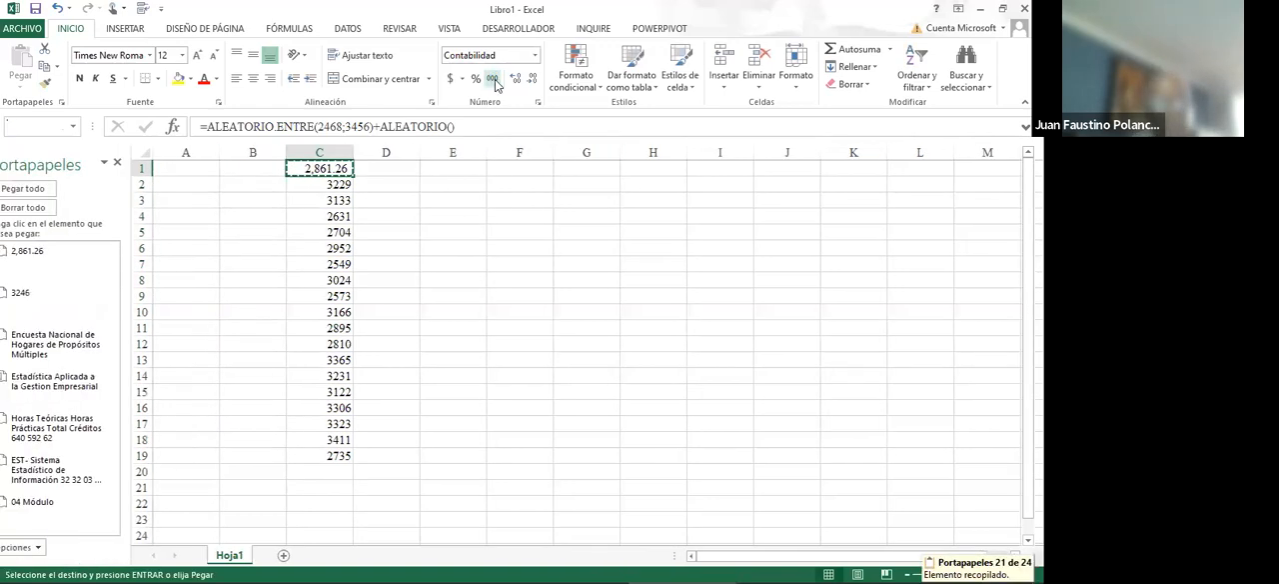
{"action": "key", "text": "shift+Down"}
{"action": "key", "text": "shift+Down"}
{"action": "key", "text": "shift+Down"}
{"action": "key", "text": "shift+Down"}
{"action": "key", "text": "shift+Down"}
{"action": "key", "text": "shift+Down"}
{"action": "key", "text": "shift+Down"}
{"action": "key", "text": "shift+Down"}
{"action": "key", "text": "shift+Down"}
{"action": "key", "text": "shift+Down"}
{"action": "key", "text": "shift+Down"}
{"action": "key", "text": "shift+Down"}
{"action": "key", "text": "shift+Down"}
{"action": "key", "text": "shift+Down"}
{"action": "key", "text": "shift+Down"}
{"action": "key", "text": "shift+Down"}
{"action": "key", "text": "shift+Down"}
{"action": "key", "text": "shift+Down"}
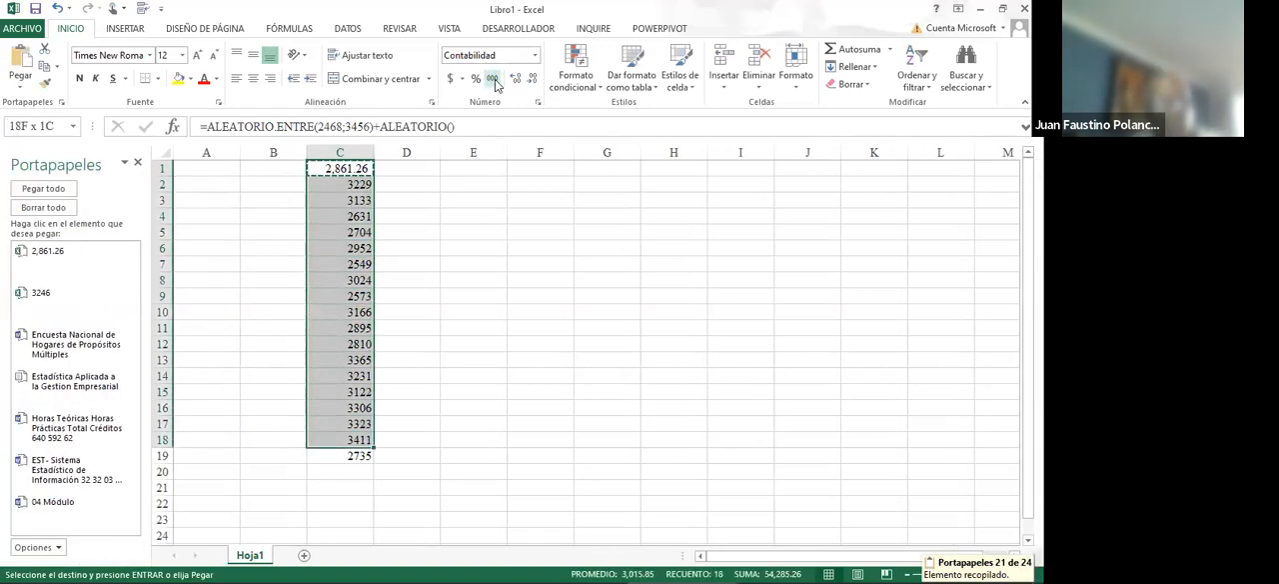
{"action": "key", "text": "ctrl+v"}
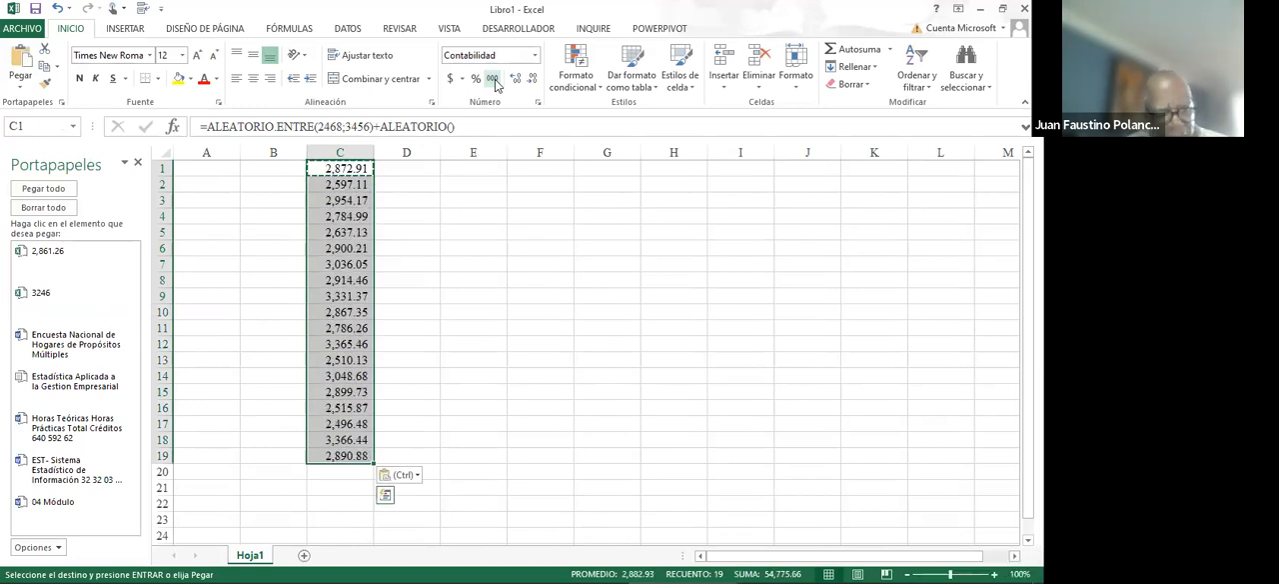
- Replace the random formulas in C1:C19 with their fixed values, pasting values only in place
{"action": "key", "text": "ctrl+c"}
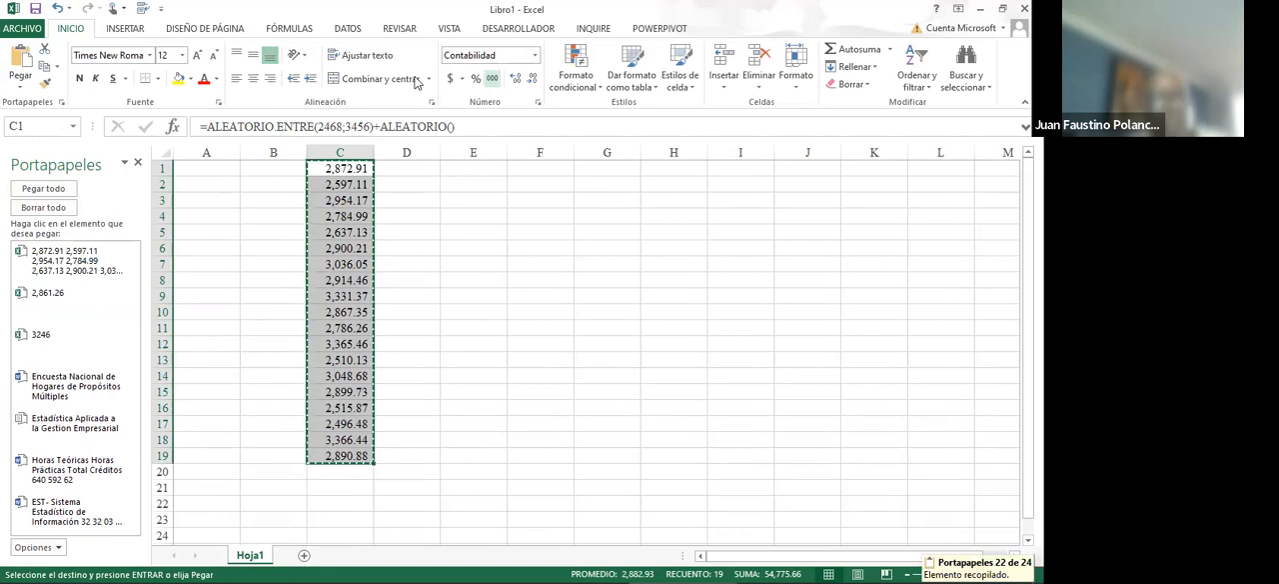
{"action": "left_click", "coordinate": [20, 85]}
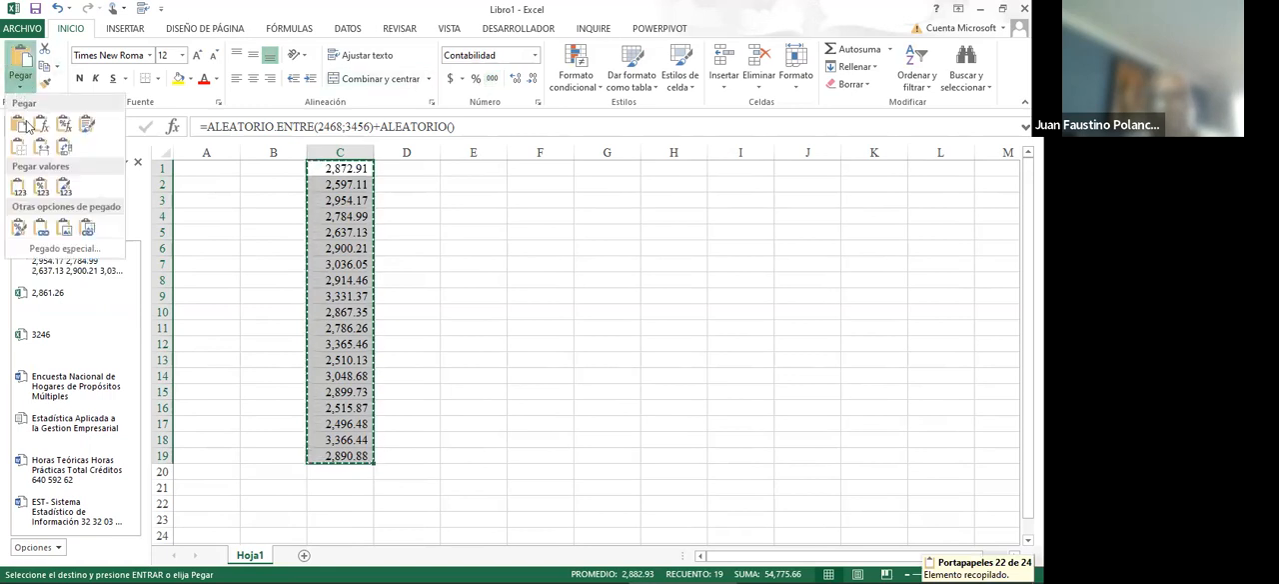
{"action": "left_click", "coordinate": [18, 187]}
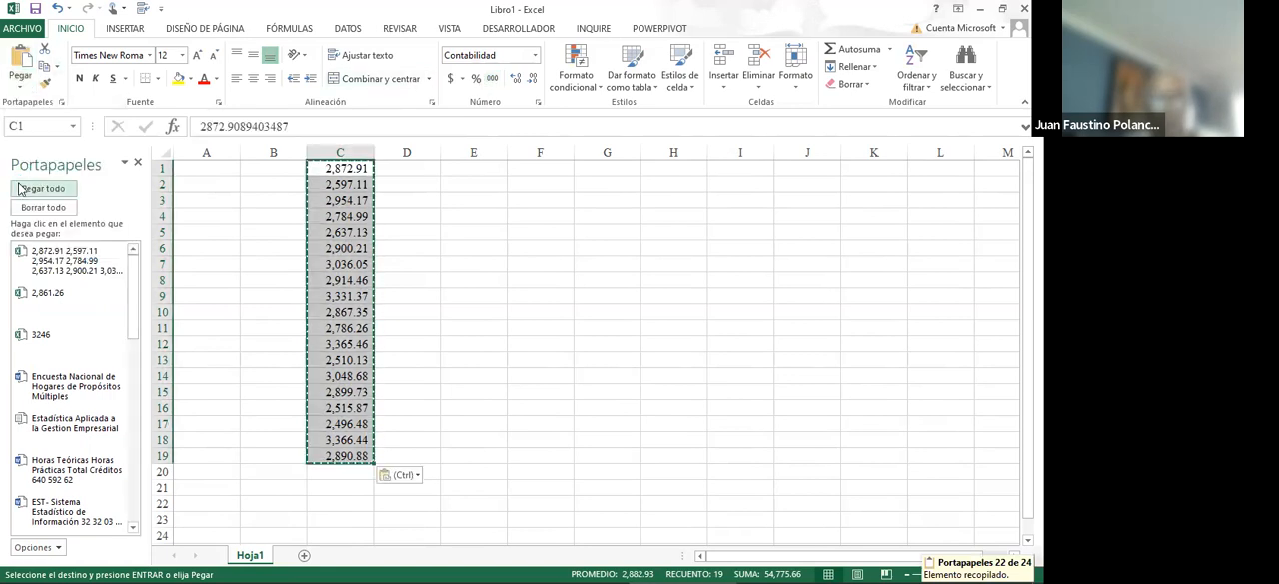
- Insert a blank sheet row above the list of values in column C
{"action": "left_click", "coordinate": [389, 222]}
{"action": "key", "text": "Up"}
{"action": "key", "text": "Up"}
{"action": "key", "text": "Up"}
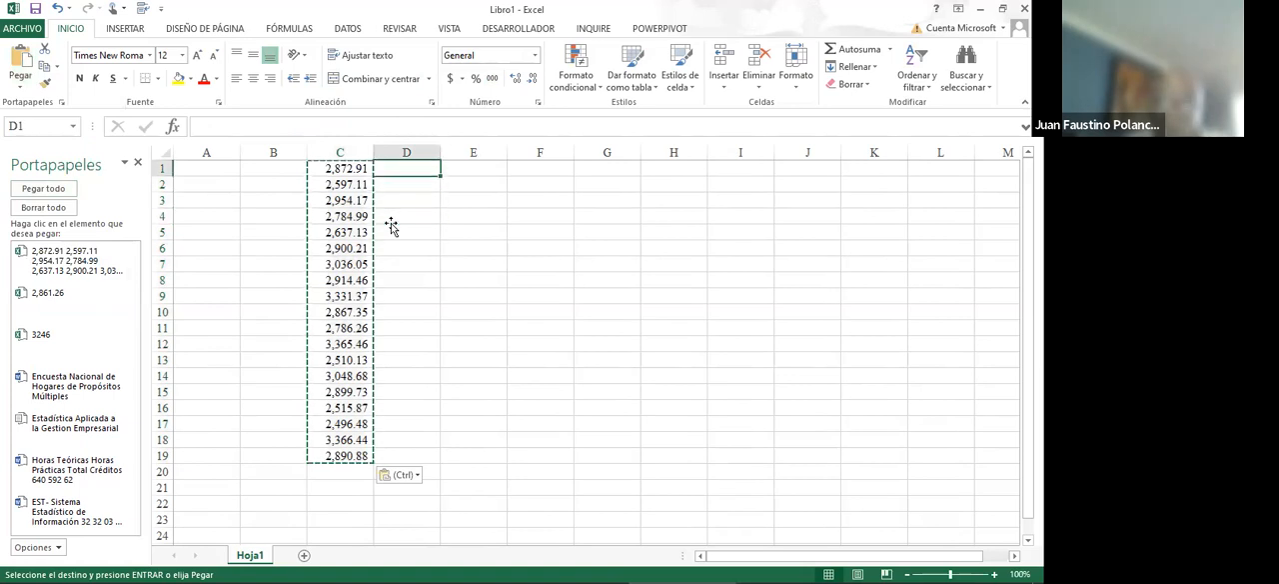
{"action": "key", "text": "Left"}
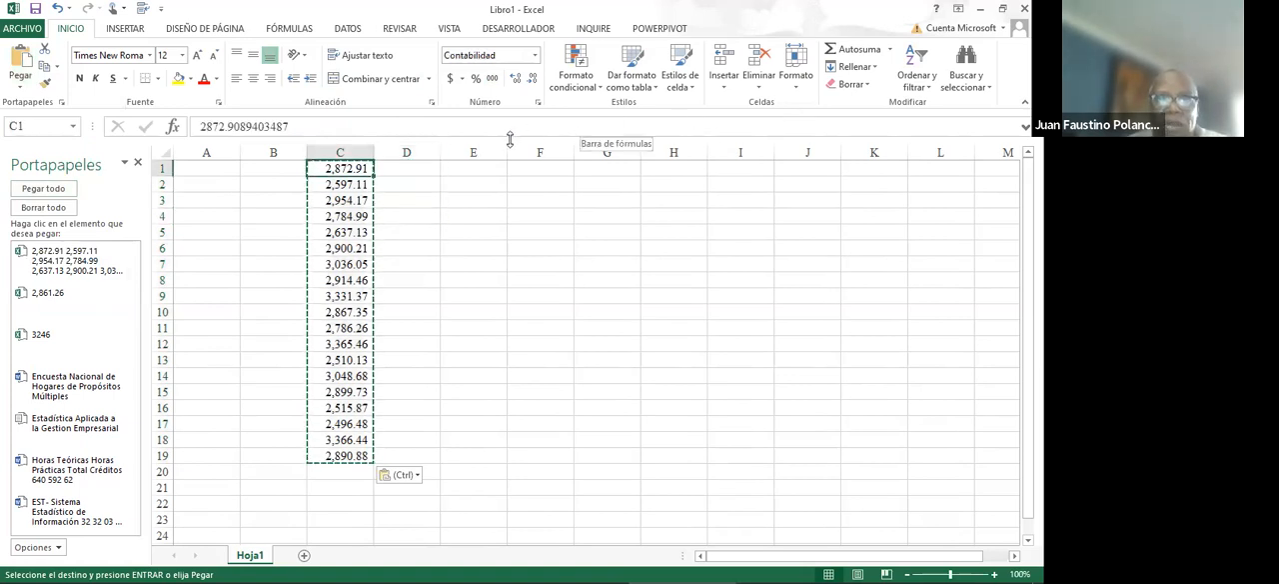
{"action": "left_click", "coordinate": [726, 85]}
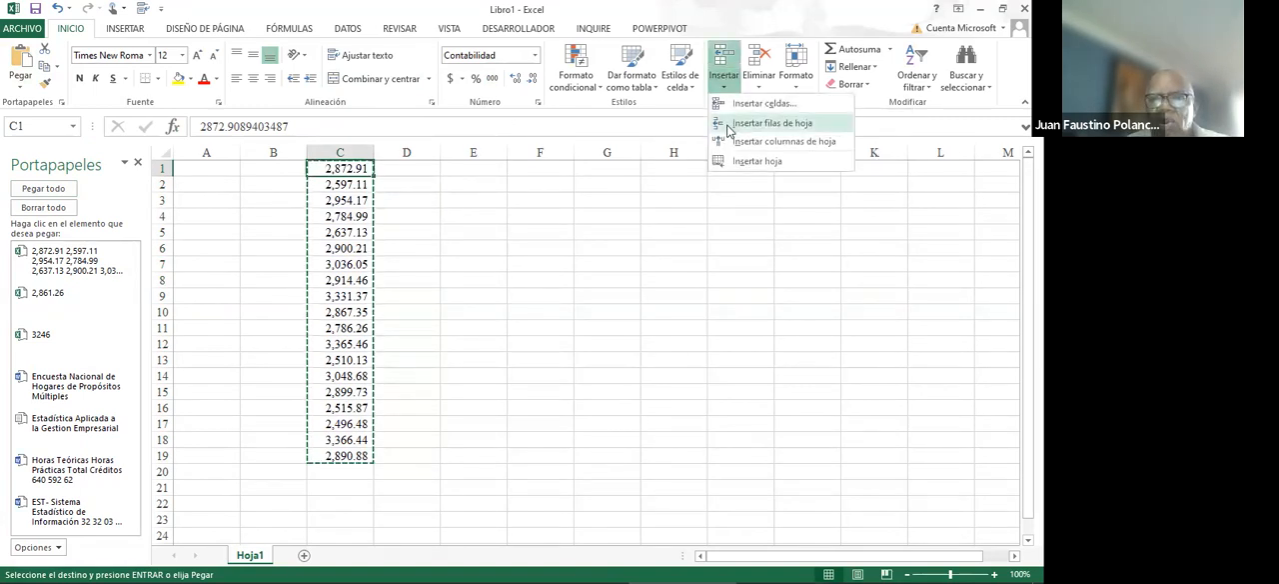
{"action": "left_click", "coordinate": [728, 124]}
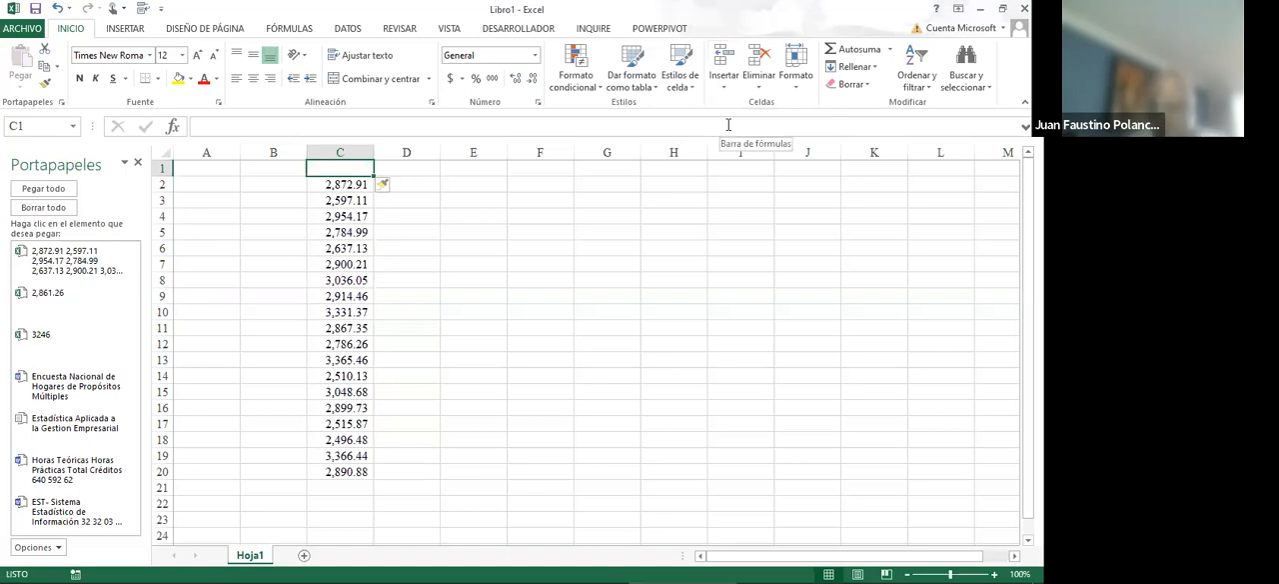
- Enter the heading "Ingreso diario" in cell C1 above the list of values
{"action": "type", "text": "Ingreso"}
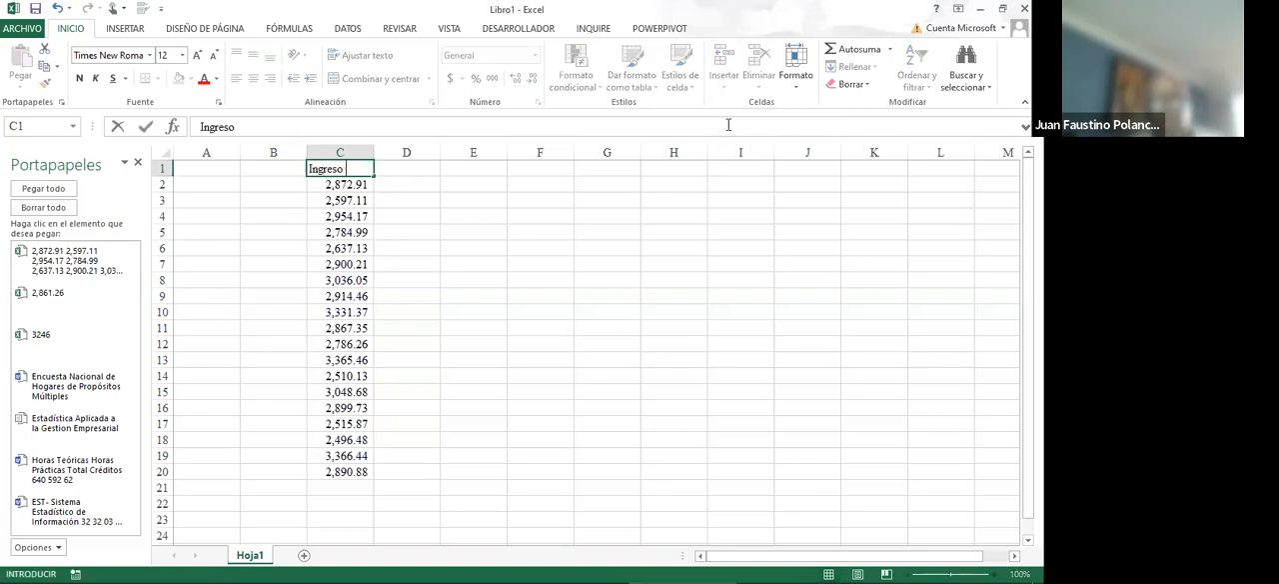
{"action": "key", "text": "BackSpace"}
{"action": "key", "text": "BackSpace"}
{"action": "key", "text": "BackSpace"}
{"action": "type", "text": "diario"}
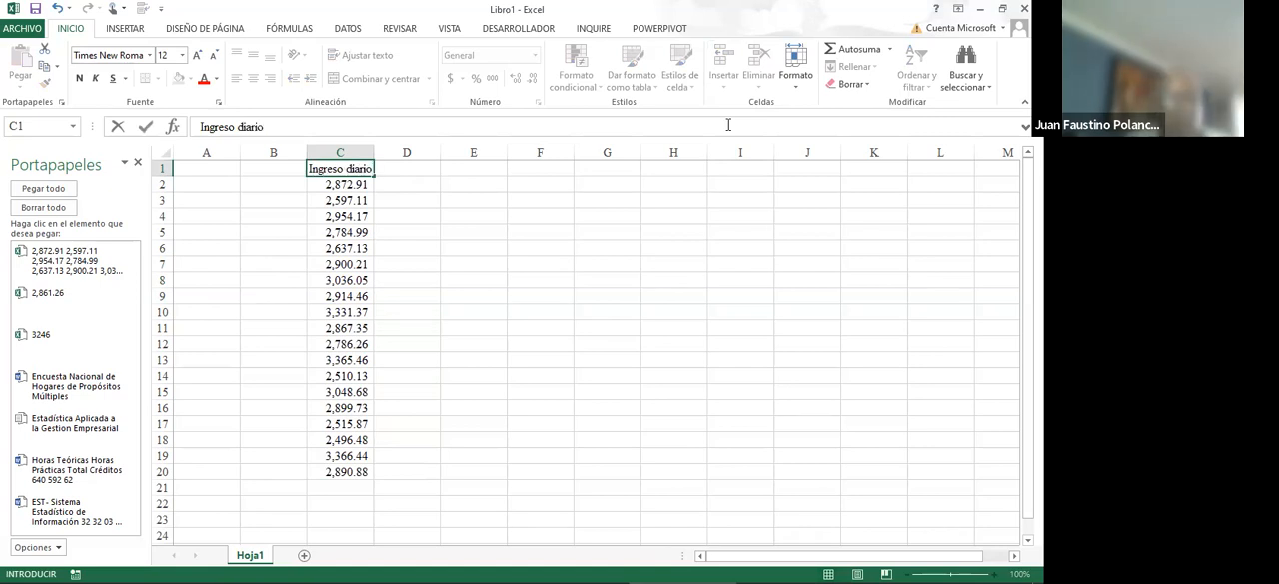
{"action": "key", "text": "Return"}
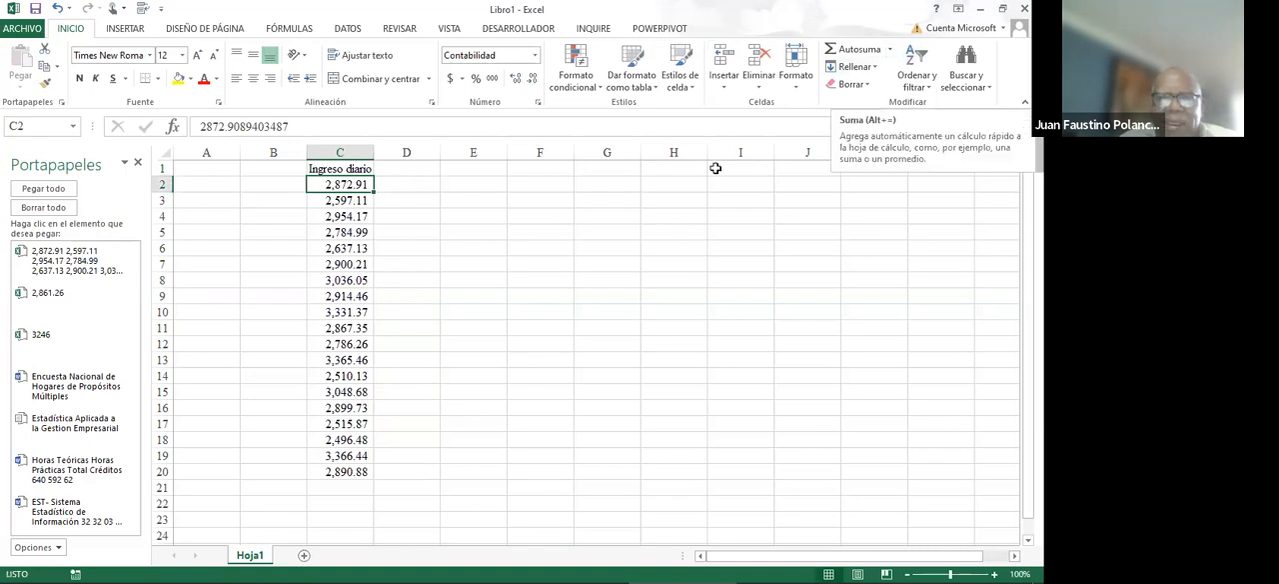
{"action": "left_click", "coordinate": [498, 184]}
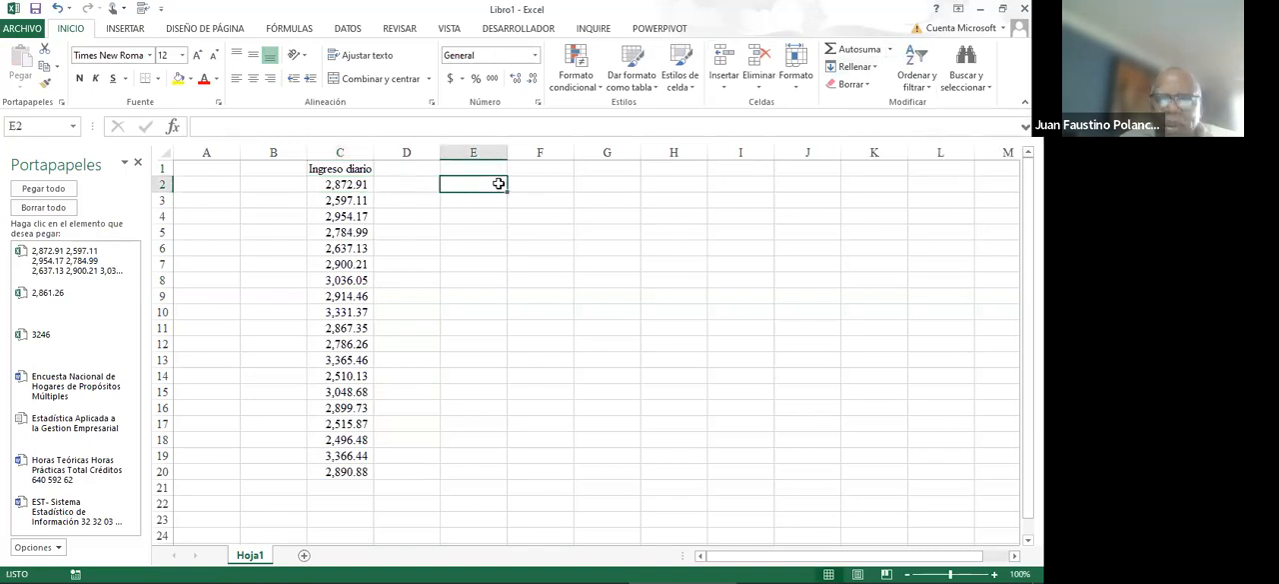
{"action": "left_click", "coordinate": [890, 49]}
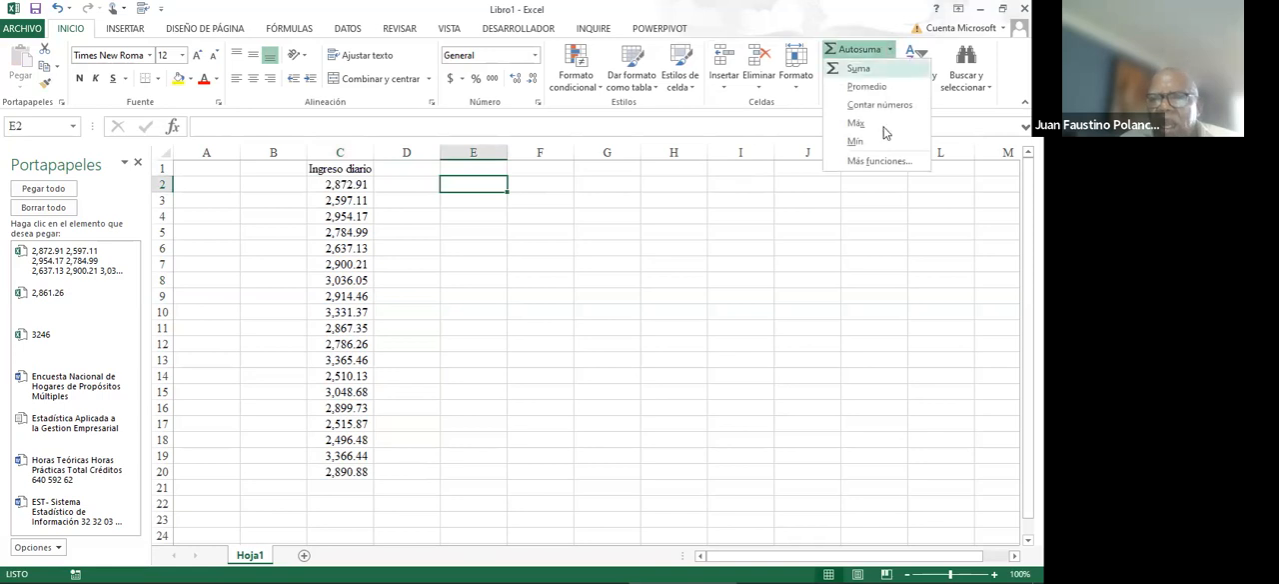
{"action": "left_click", "coordinate": [878, 160]}
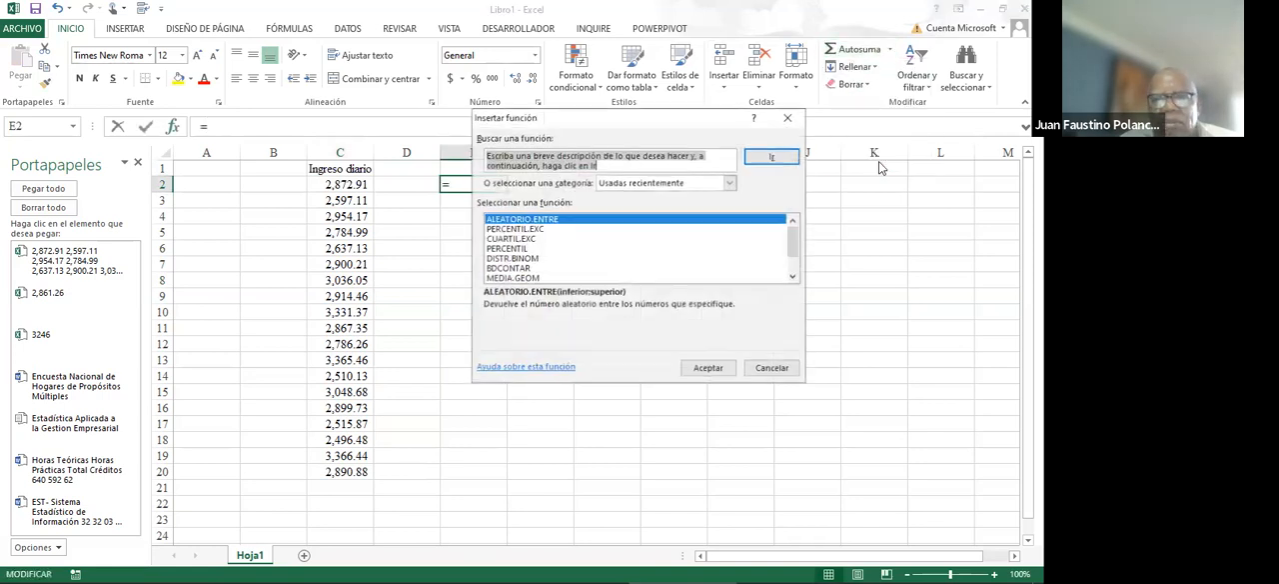
{"action": "left_click", "coordinate": [730, 184]}
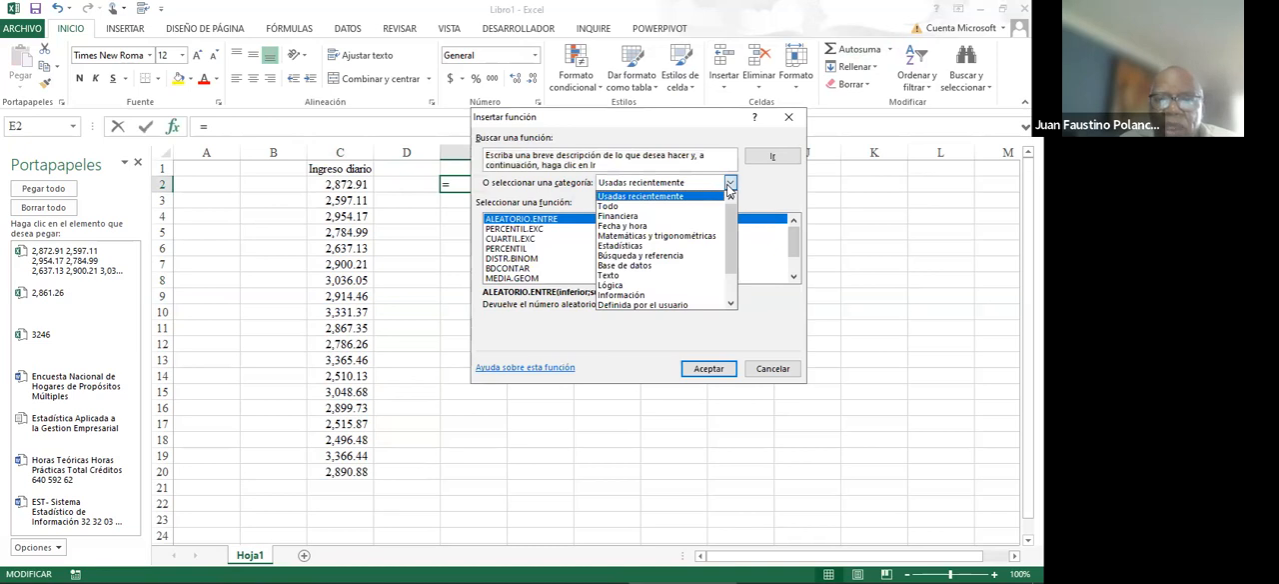
{"action": "left_click", "coordinate": [716, 206]}
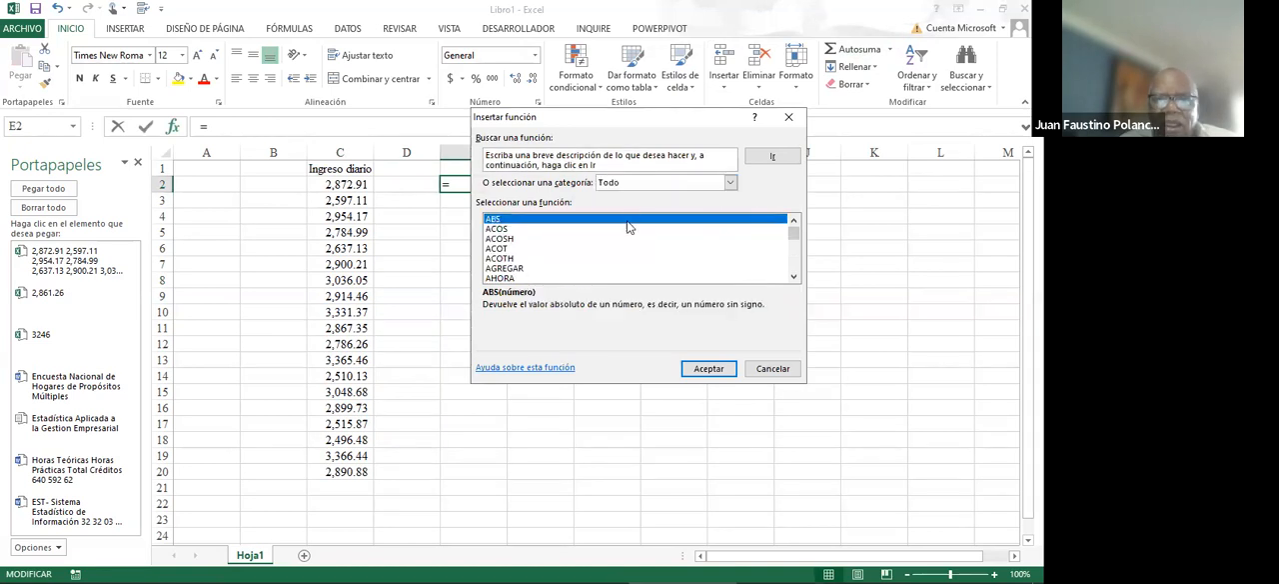
{"action": "left_click", "coordinate": [597, 259]}
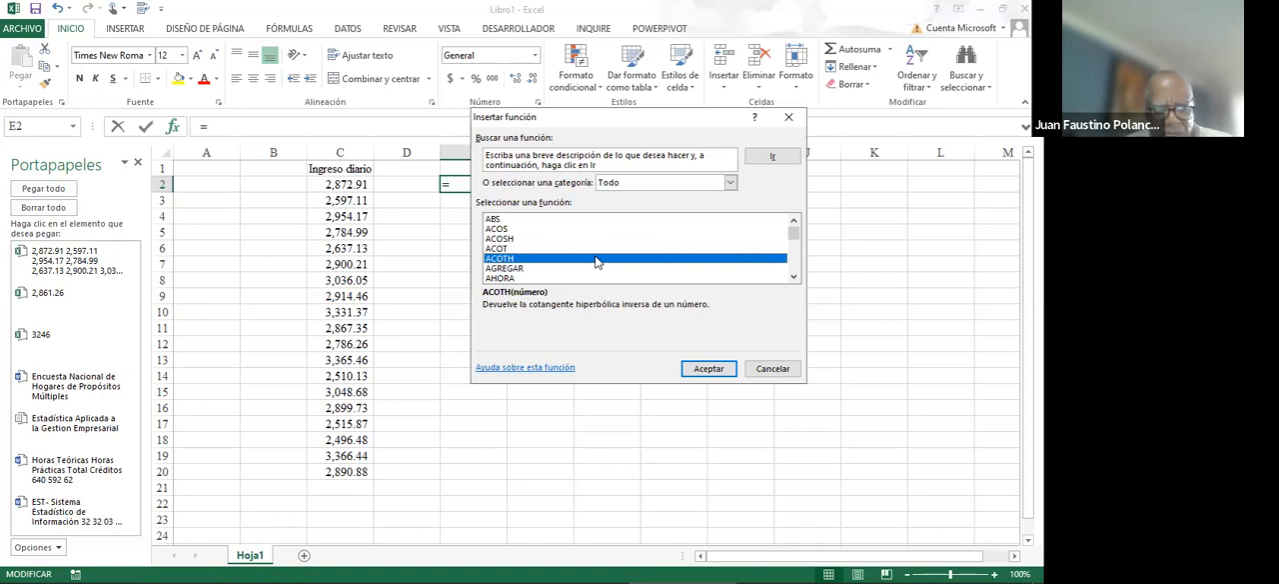
{"action": "type", "text": "ran"}
{"action": "double_click", "coordinate": [597, 259]}
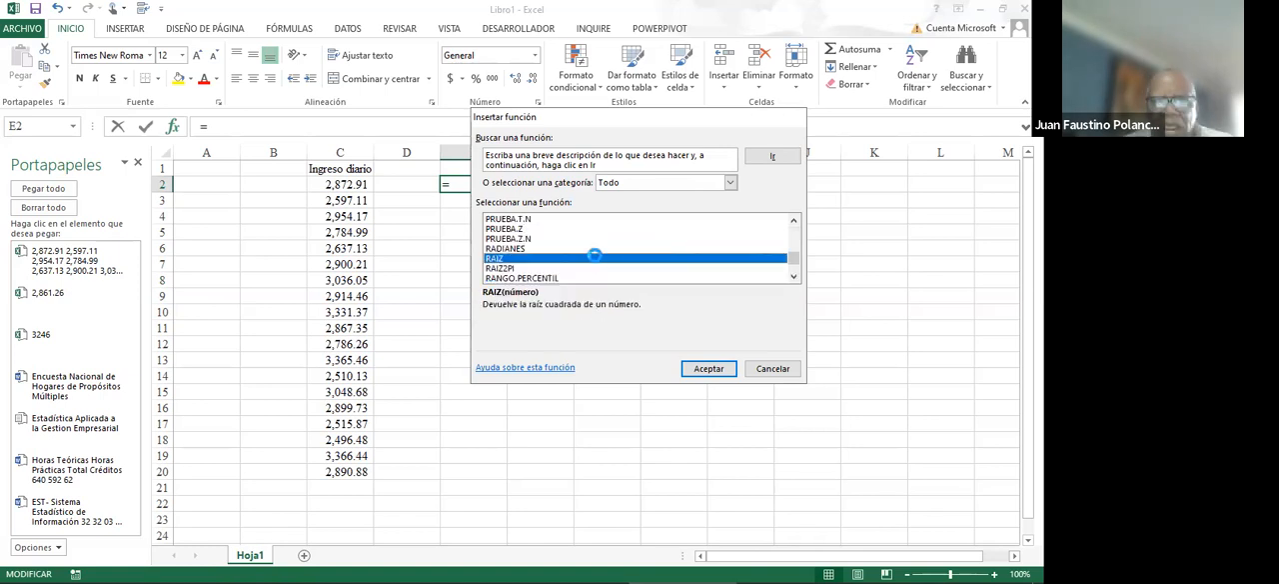
{"action": "key", "text": "Escape"}
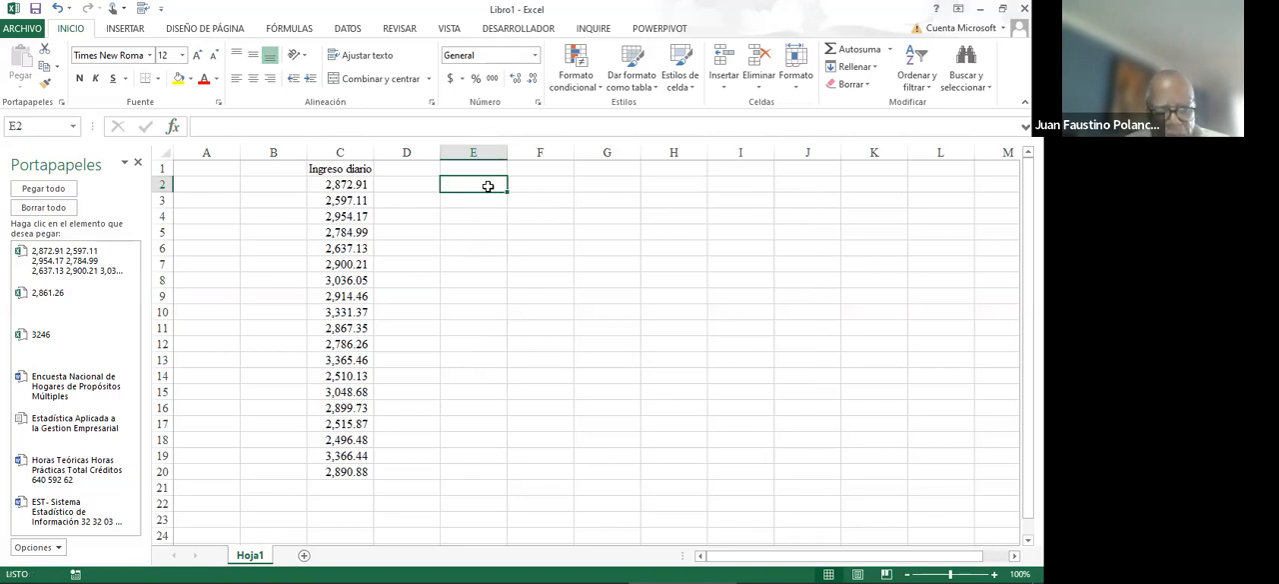
{"action": "type", "text": "ra"}
{"action": "key", "text": "Escape"}
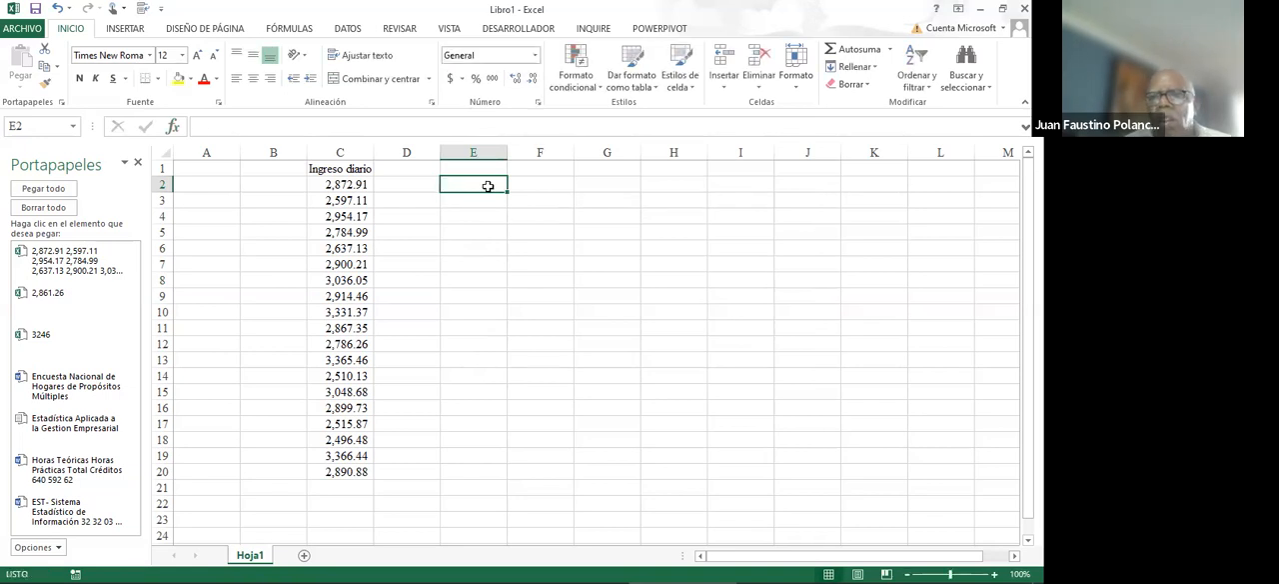
- Look through the full list of insertable functions for a range function, checking the entries beginning with RAN, and close it without inserting one
{"action": "left_click", "coordinate": [890, 49]}
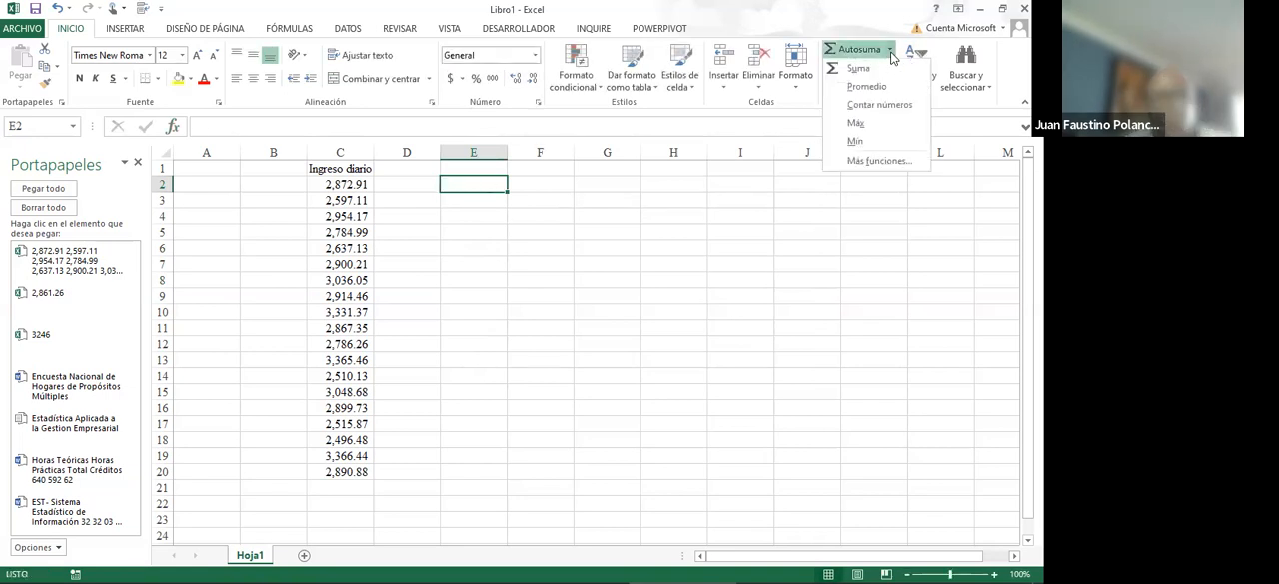
{"action": "left_click", "coordinate": [878, 161]}
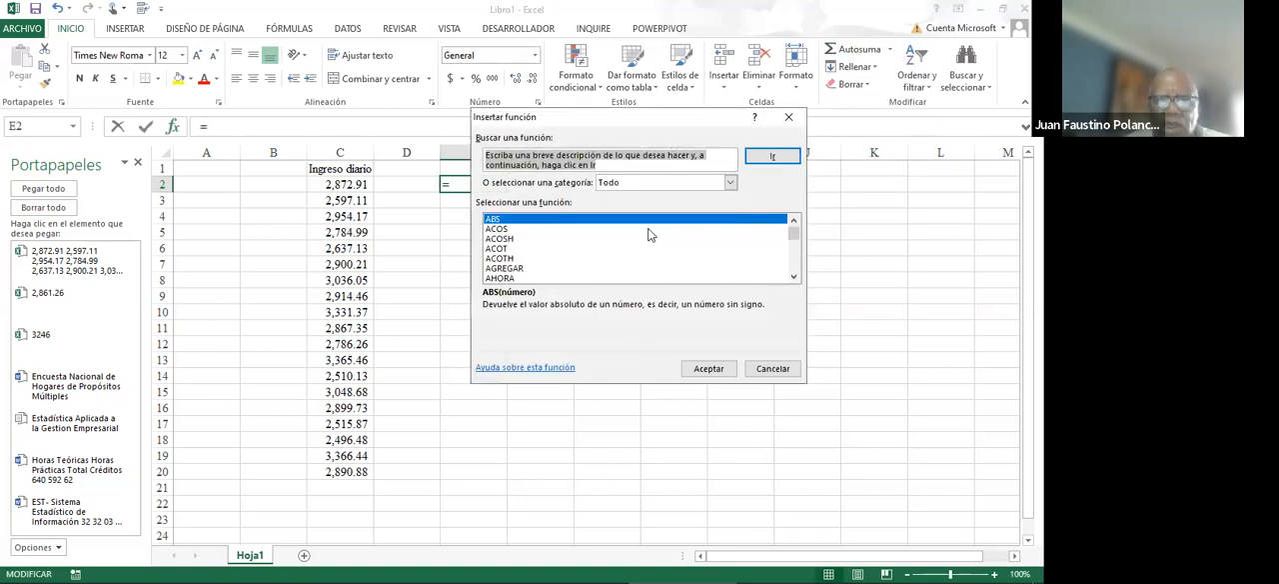
{"action": "type", "text": "a"}
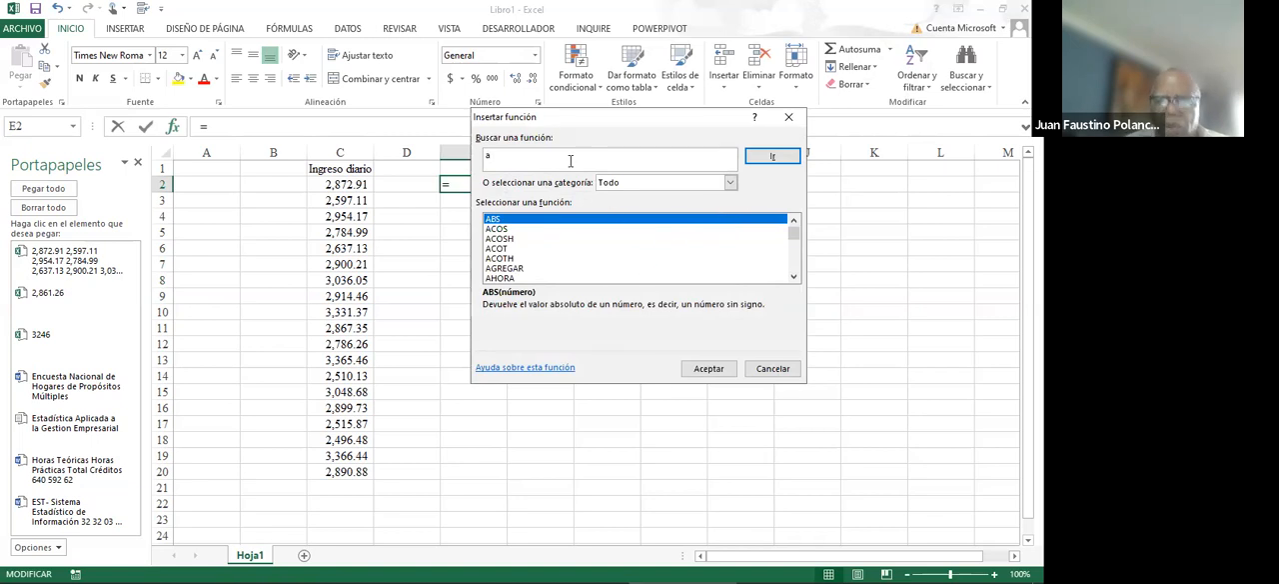
{"action": "left_click", "coordinate": [519, 259]}
{"action": "key", "text": "r"}
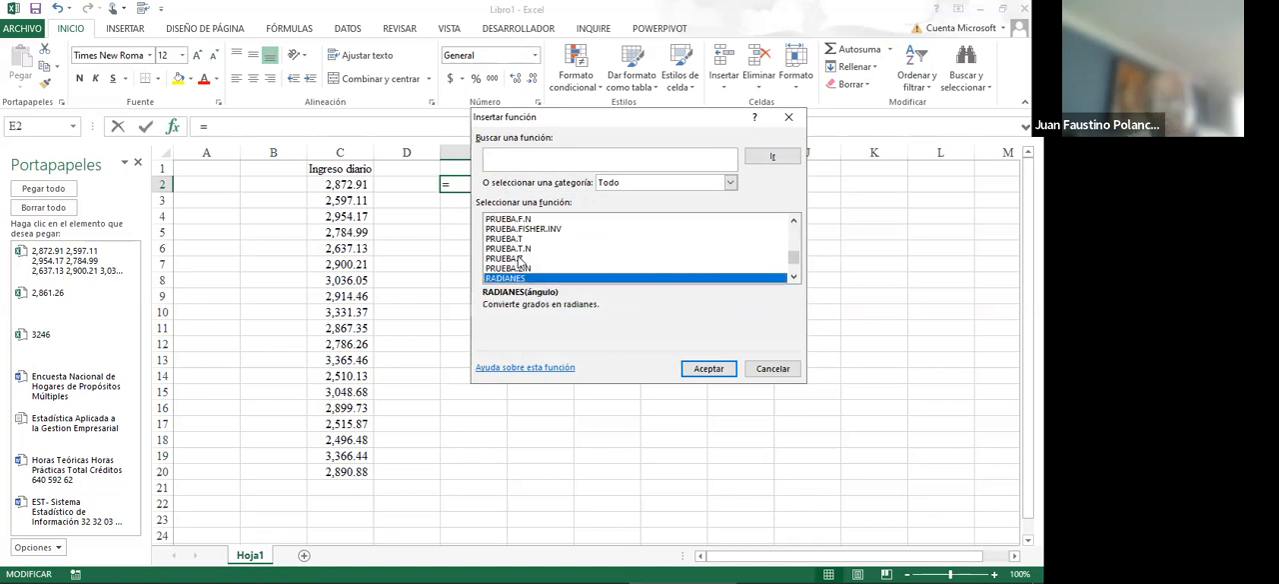
{"action": "key", "text": "n"}
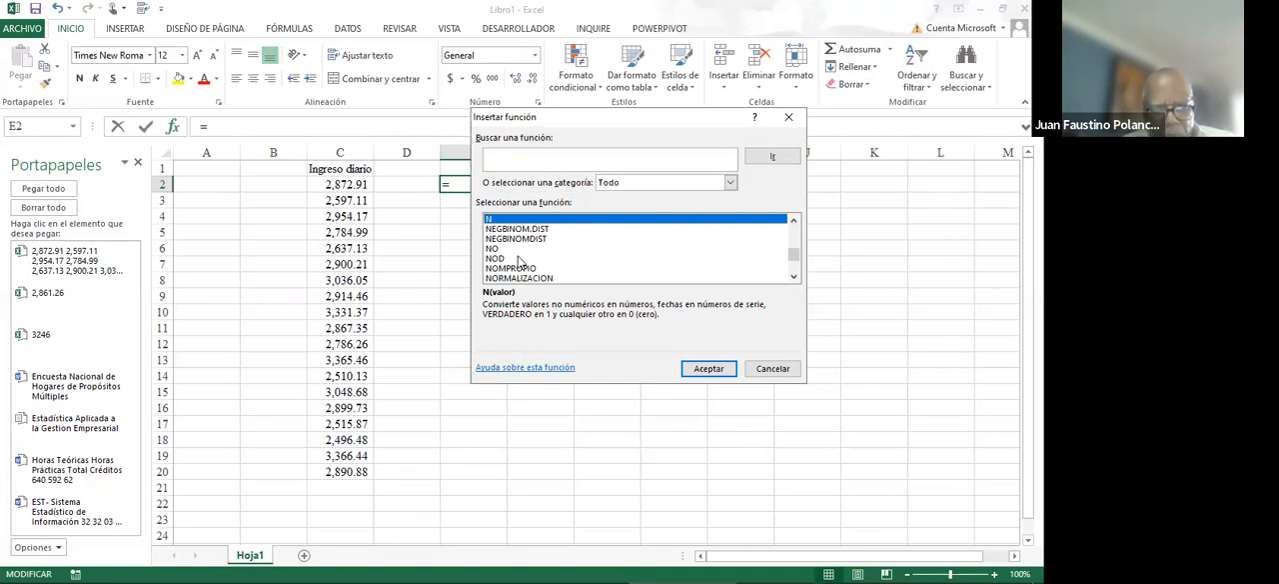
{"action": "type", "text": "ran"}
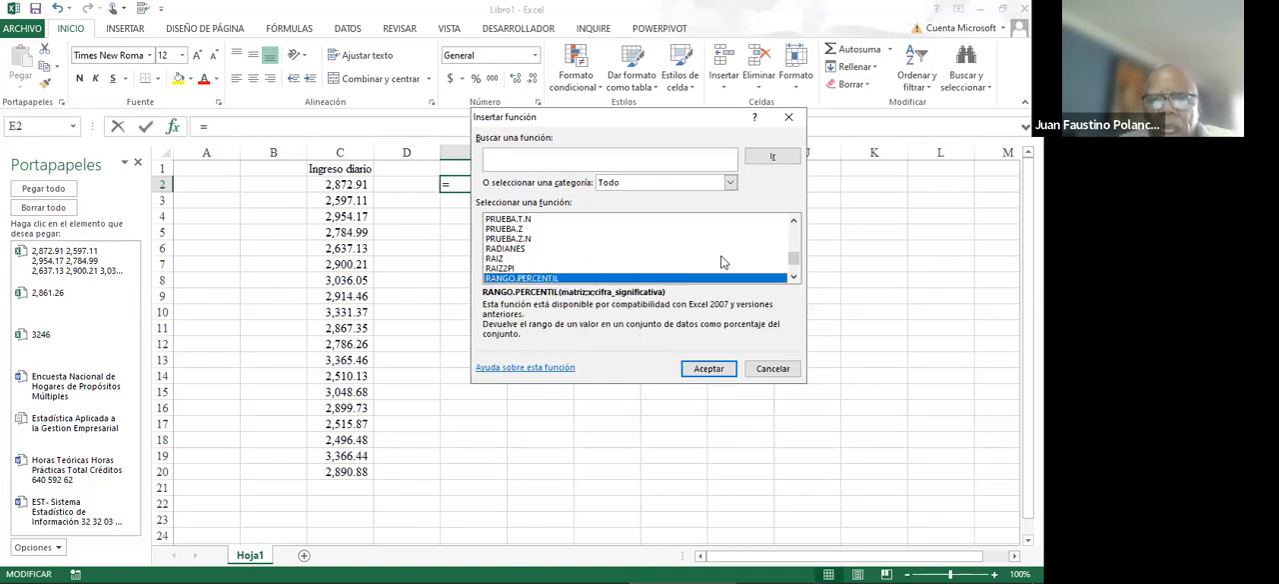
{"action": "left_click", "coordinate": [794, 277]}
{"action": "left_click", "coordinate": [794, 278]}
{"action": "left_click", "coordinate": [793, 277]}
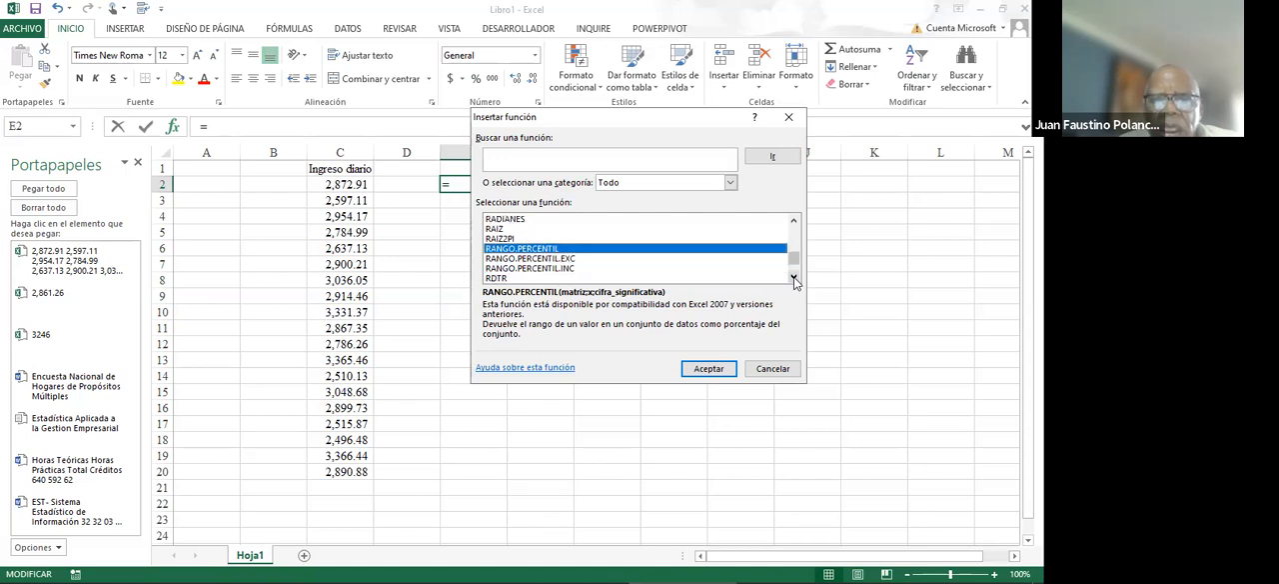
{"action": "left_click", "coordinate": [794, 278]}
{"action": "left_click", "coordinate": [794, 277]}
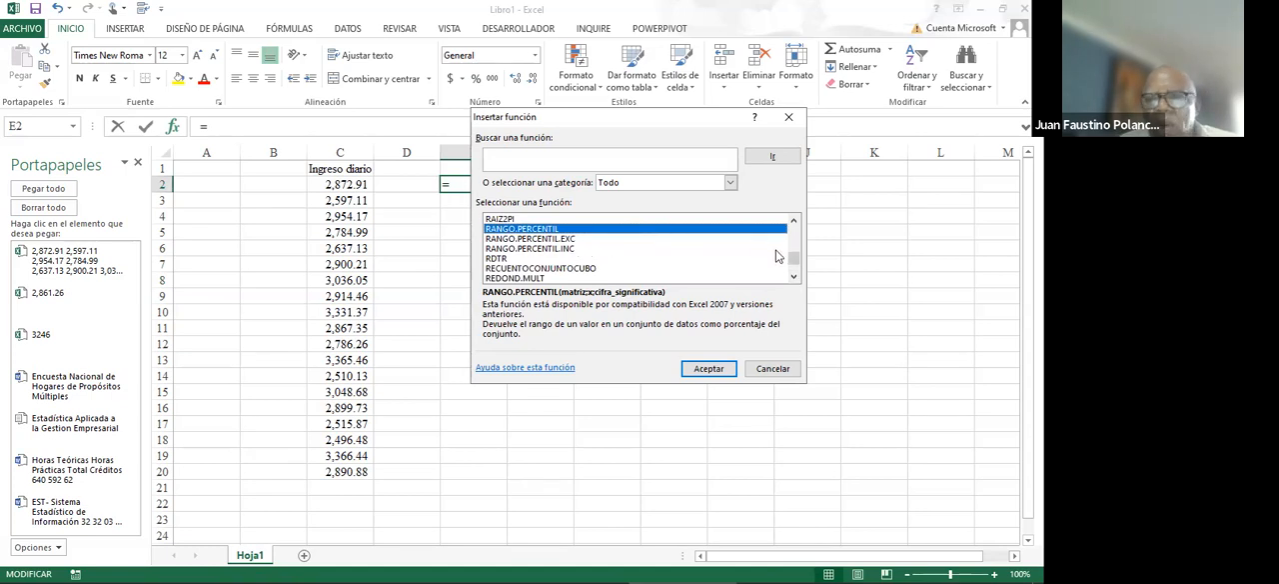
{"action": "key", "text": "Escape"}
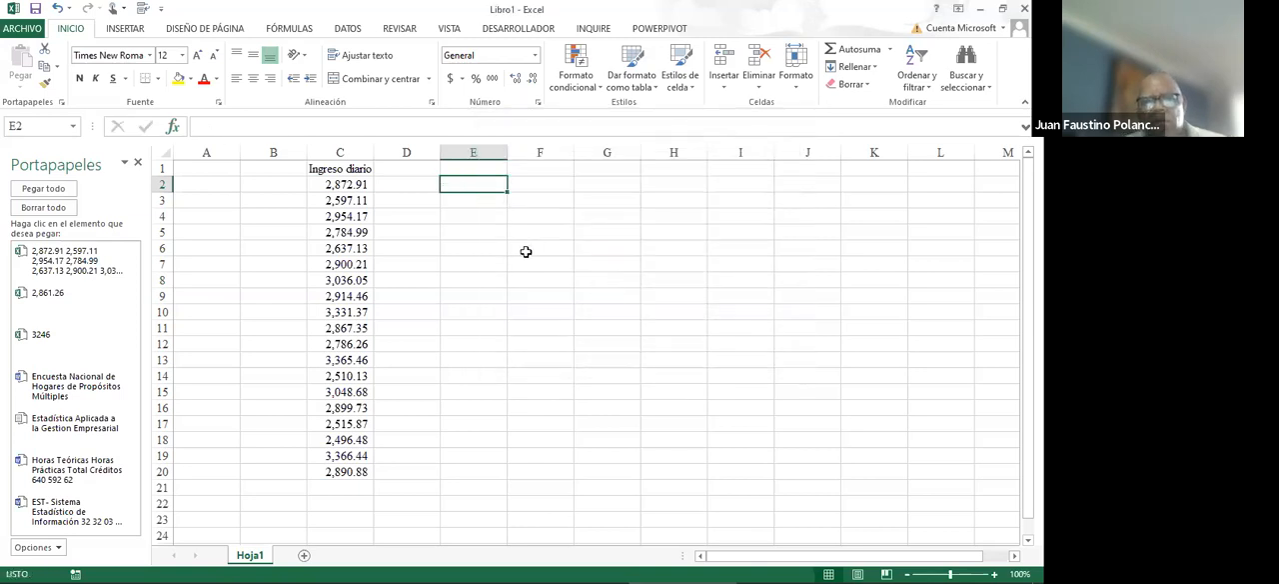
- Calculate the maximum of the daily income values C2:C20 in cell E2 with the MAX function
{"action": "left_click", "coordinate": [889, 52]}
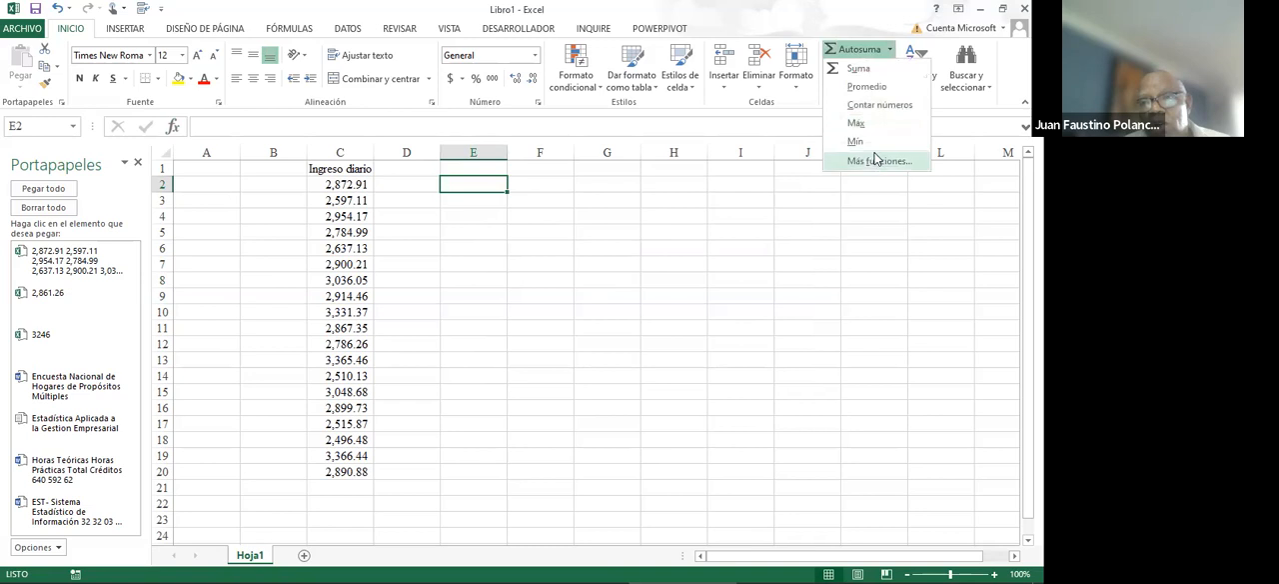
{"action": "left_click", "coordinate": [858, 123]}
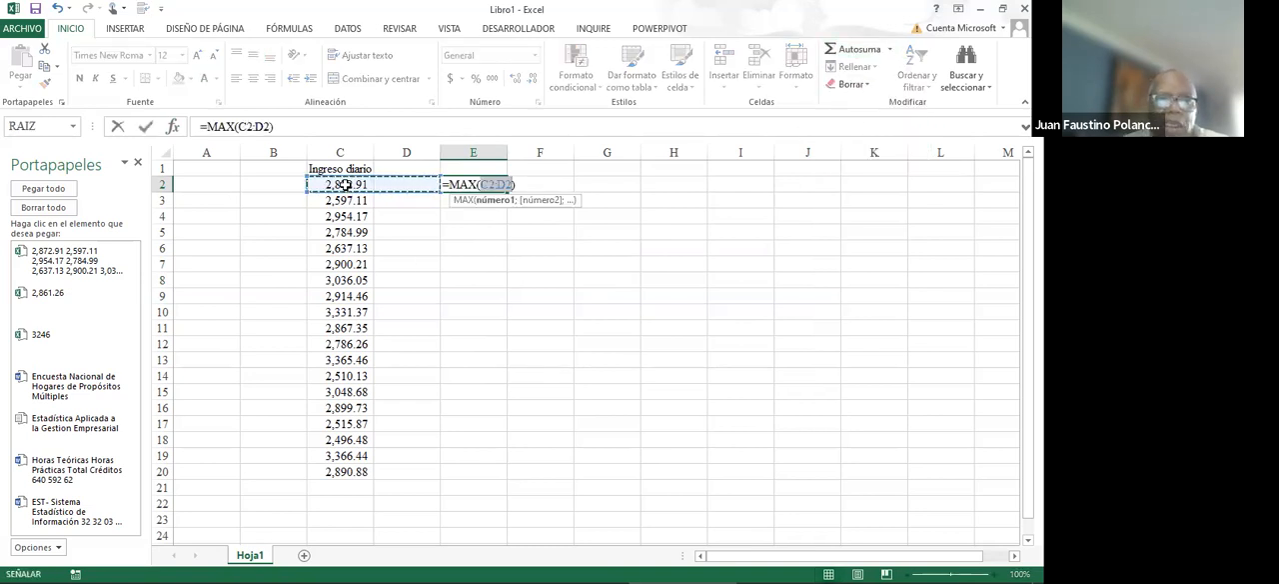
{"action": "left_click_drag", "start_coordinate": [346, 185], "coordinate": [357, 475]}
{"action": "key", "text": "Return"}
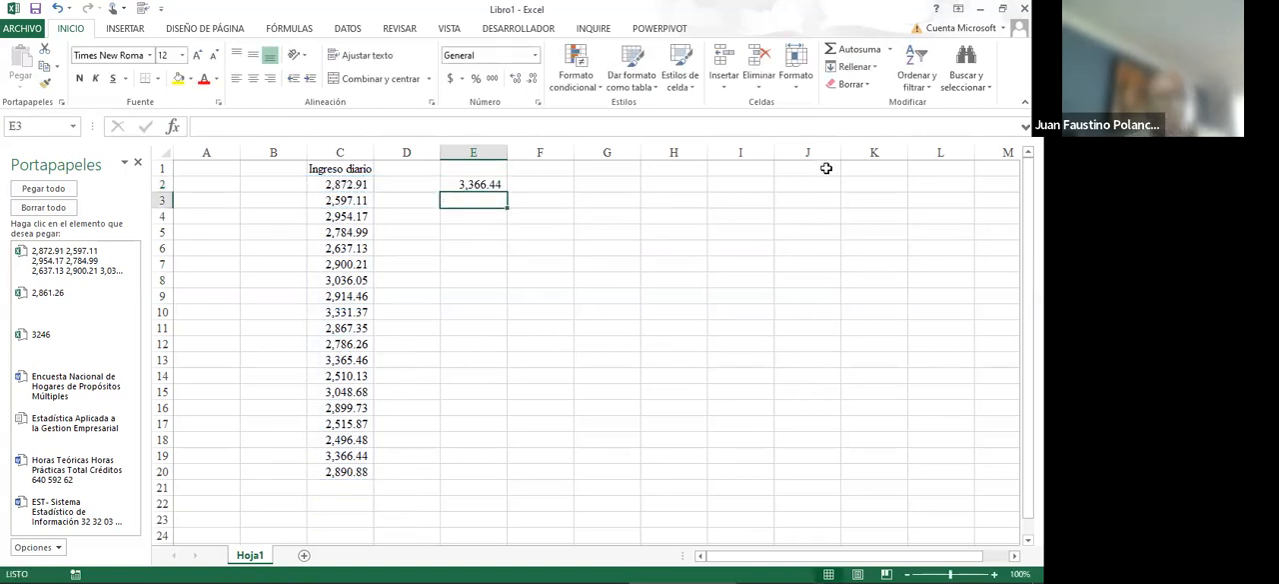
- Calculate the minimum of the daily income values C2:C20 in cell E3 with the MIN function
{"action": "left_click", "coordinate": [891, 52]}
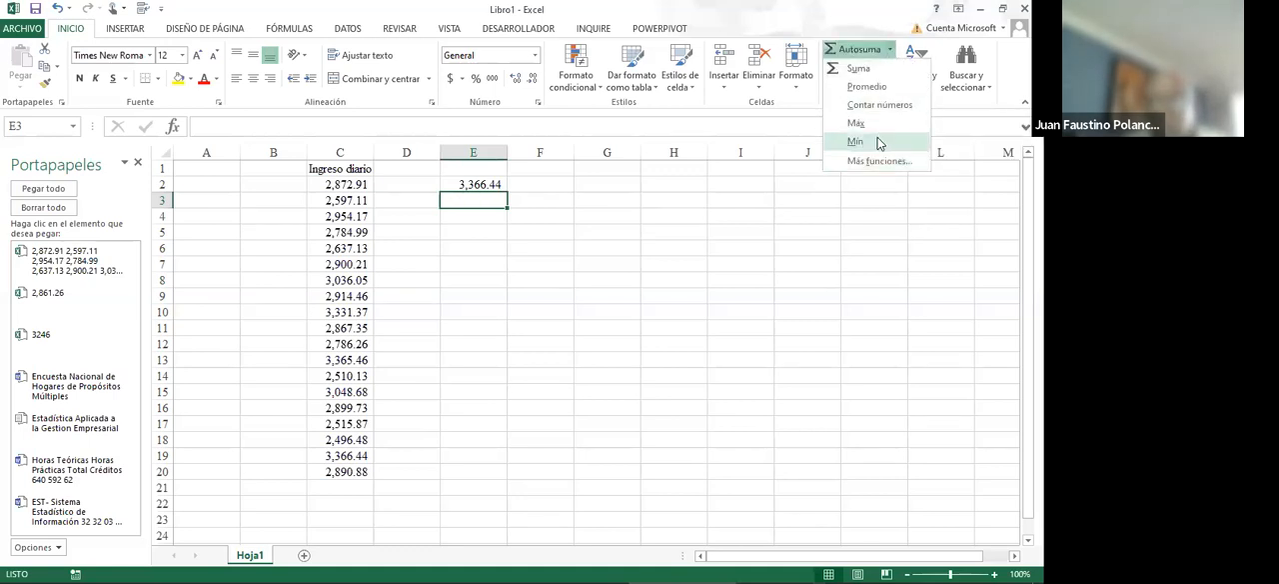
{"action": "left_click", "coordinate": [856, 141]}
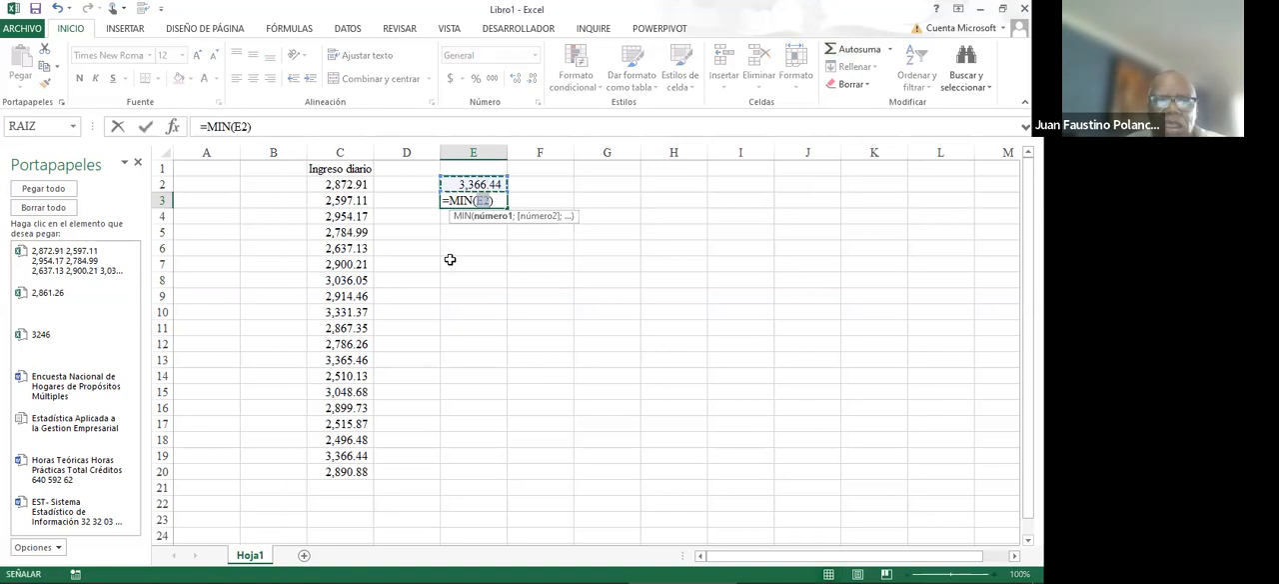
{"action": "left_click_drag", "start_coordinate": [339, 184], "coordinate": [355, 472]}
{"action": "key", "text": "Return"}
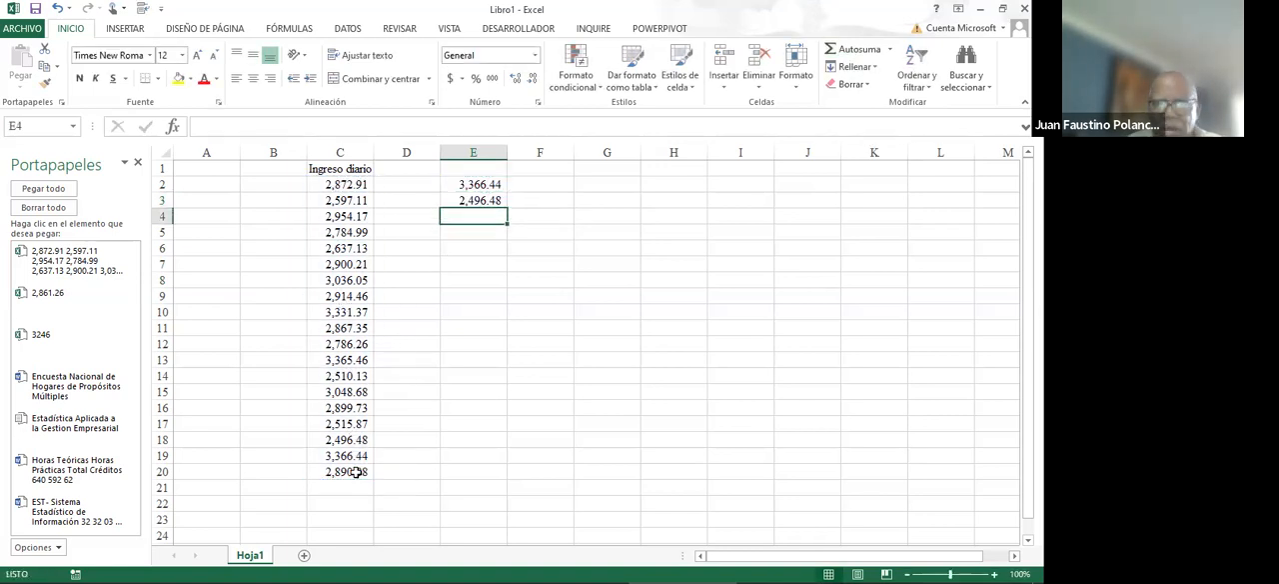
- Calculate the range in cell E4 by subtracting the minimum from the maximum with the formula +E2-E3
{"action": "type", "text": "+"}
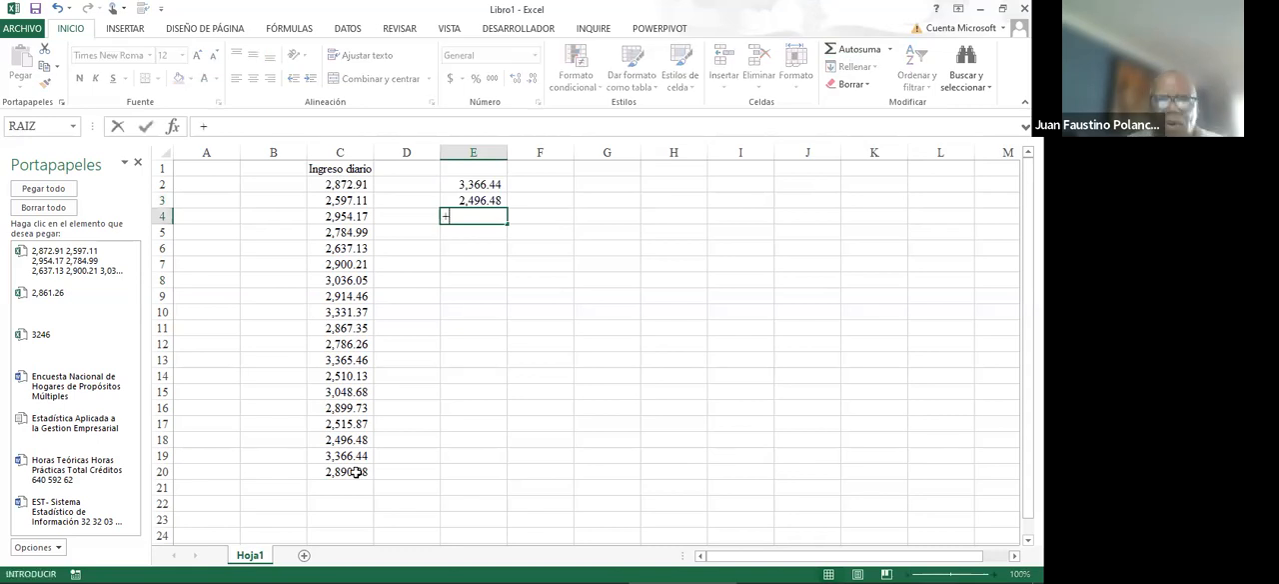
{"action": "key", "text": "Up"}
{"action": "key", "text": "Up"}
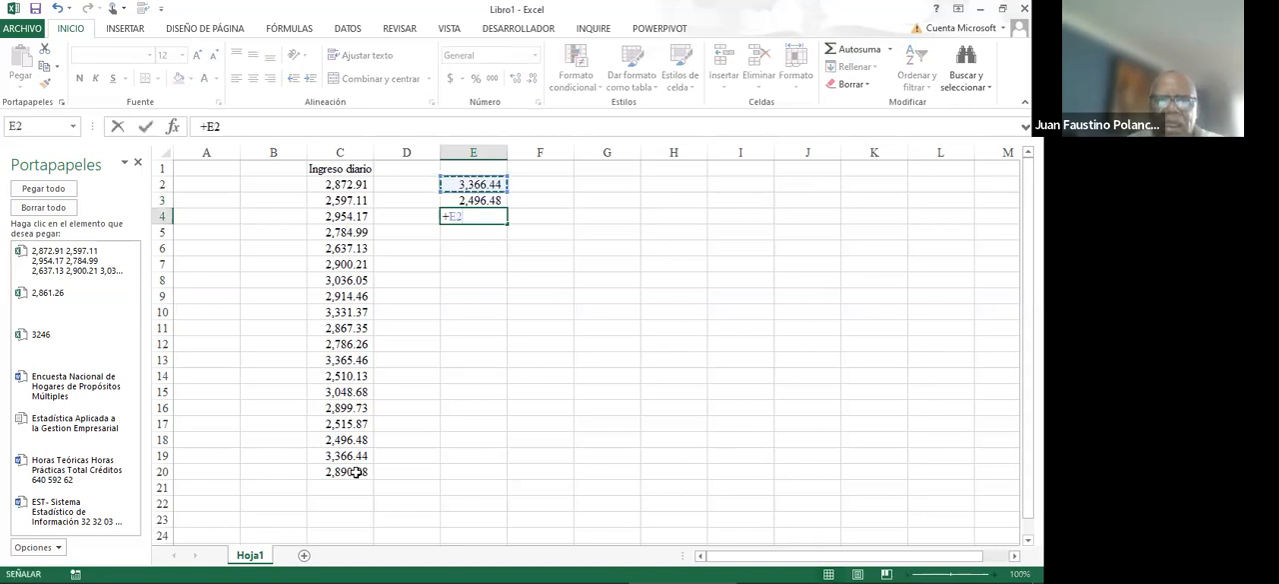
{"action": "type", "text": "-"}
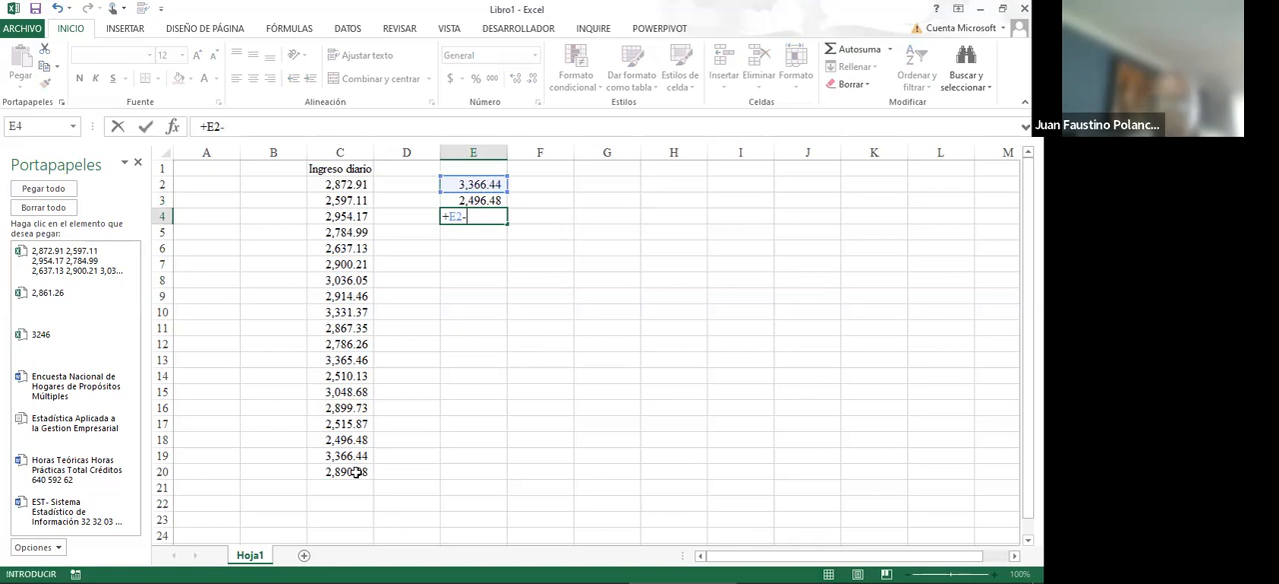
{"action": "left_click", "coordinate": [481, 200]}
{"action": "key", "text": "Return"}
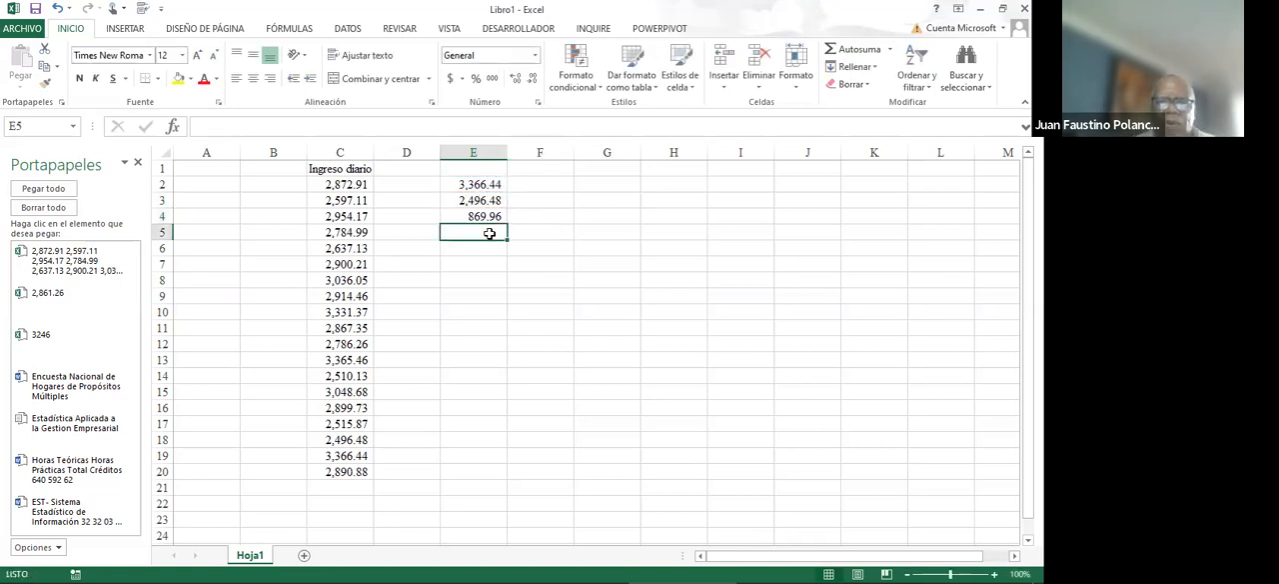
- Highlight the range result in cell E4 with a yellow fill and leave that cell selected
{"action": "left_click", "coordinate": [483, 217]}
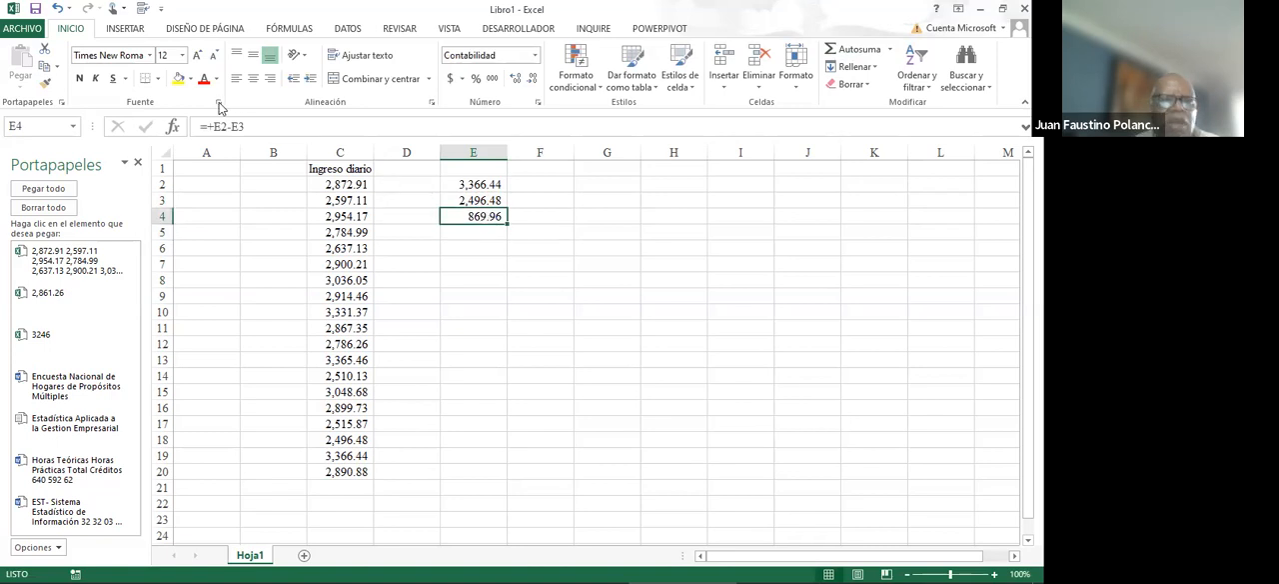
{"action": "left_click", "coordinate": [179, 80]}
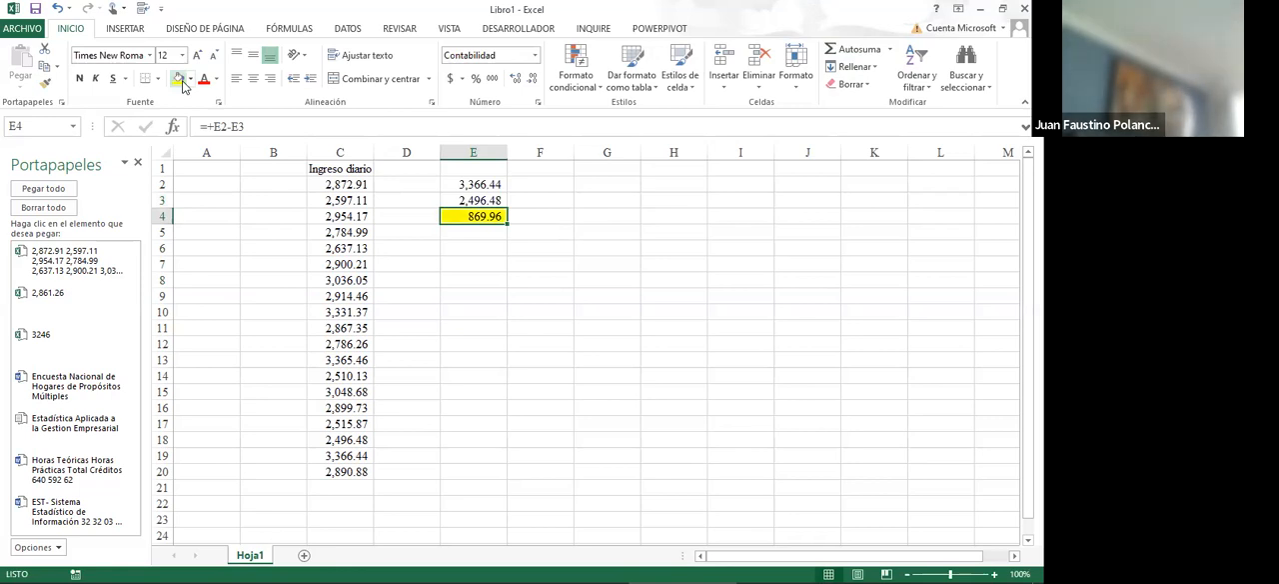
{"action": "left_click", "coordinate": [517, 221]}
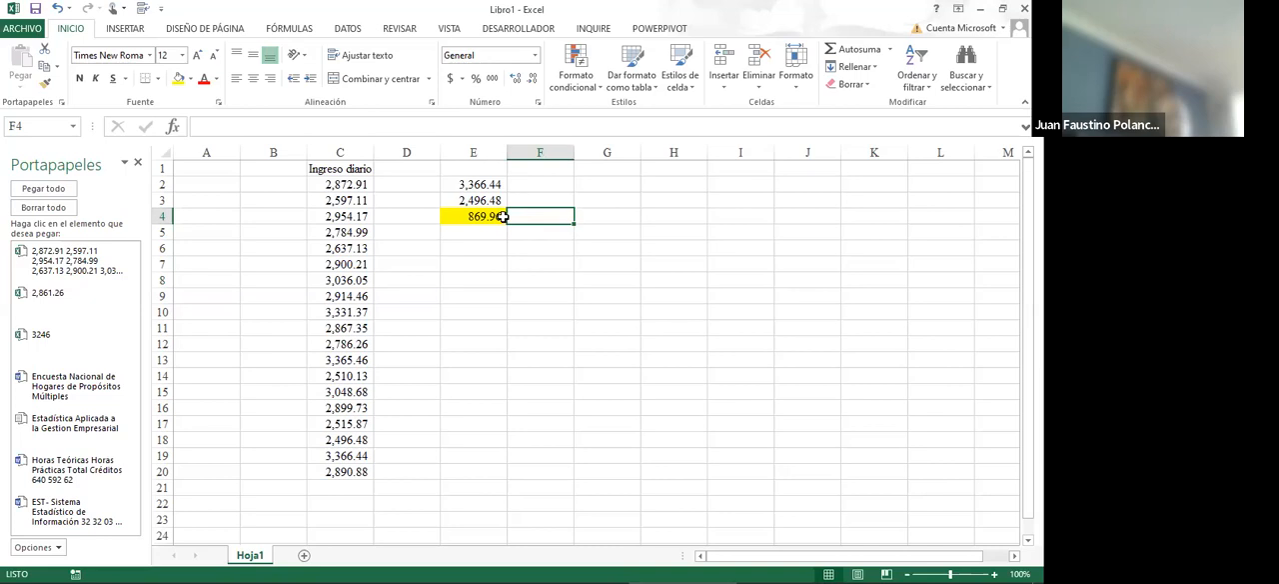
{"action": "left_click", "coordinate": [498, 216]}
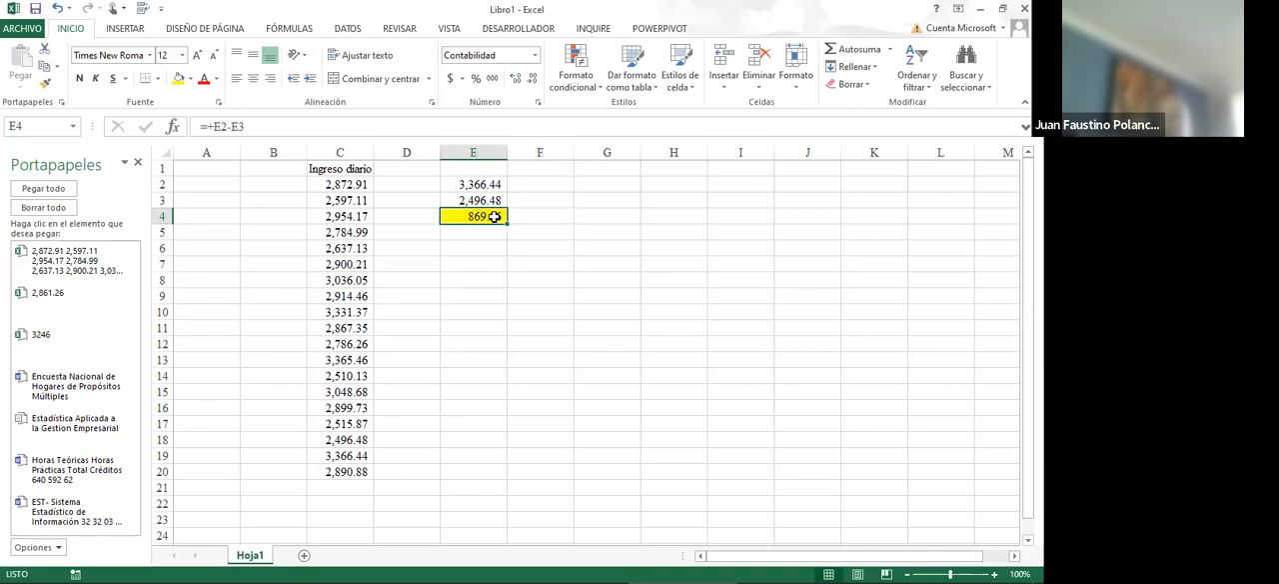
- Calculate the range relative to the minimum in cell F4 with the formula +E4/E3
{"action": "left_click", "coordinate": [534, 214]}
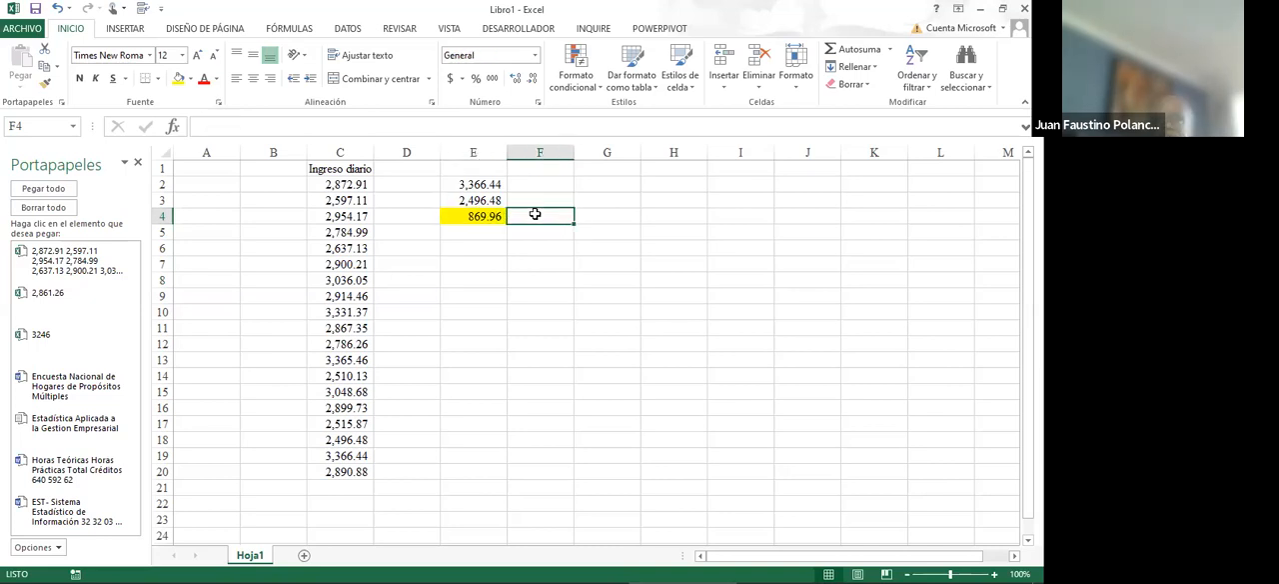
{"action": "type", "text": "+"}
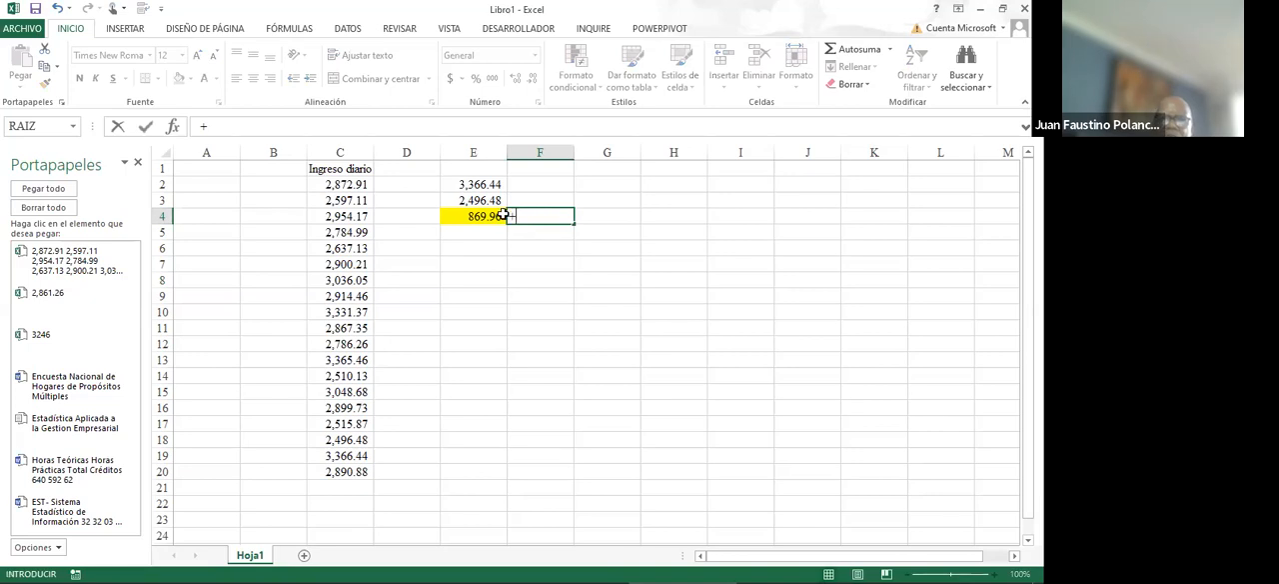
{"action": "left_click", "coordinate": [489, 216]}
{"action": "type", "text": "/"}
{"action": "left_click", "coordinate": [494, 200]}
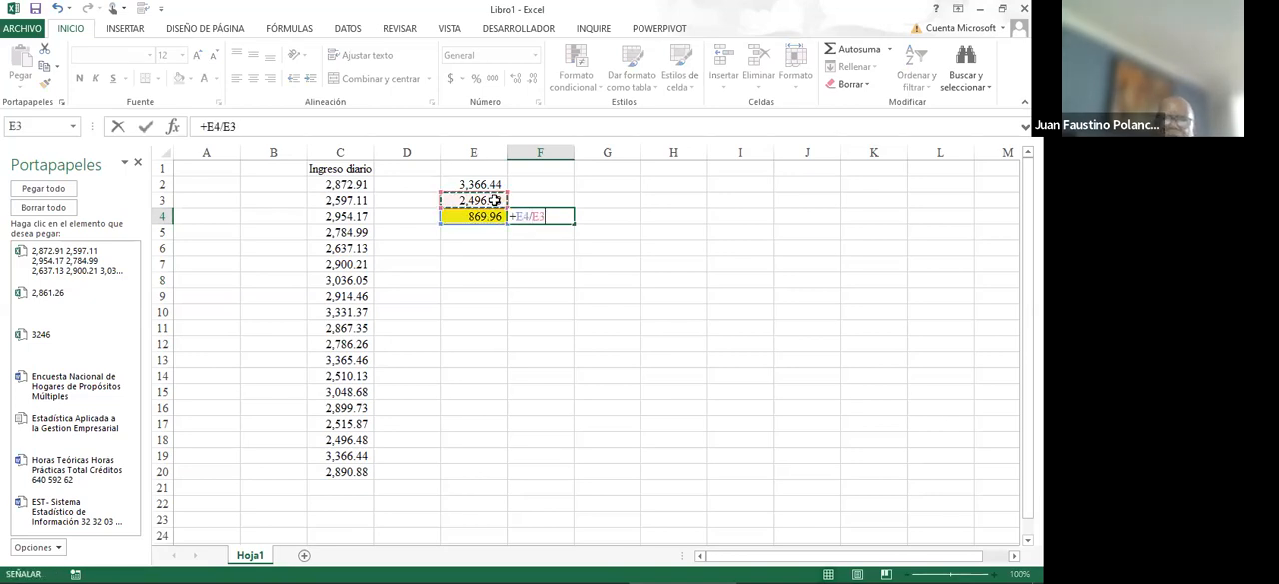
{"action": "key", "text": "Return"}
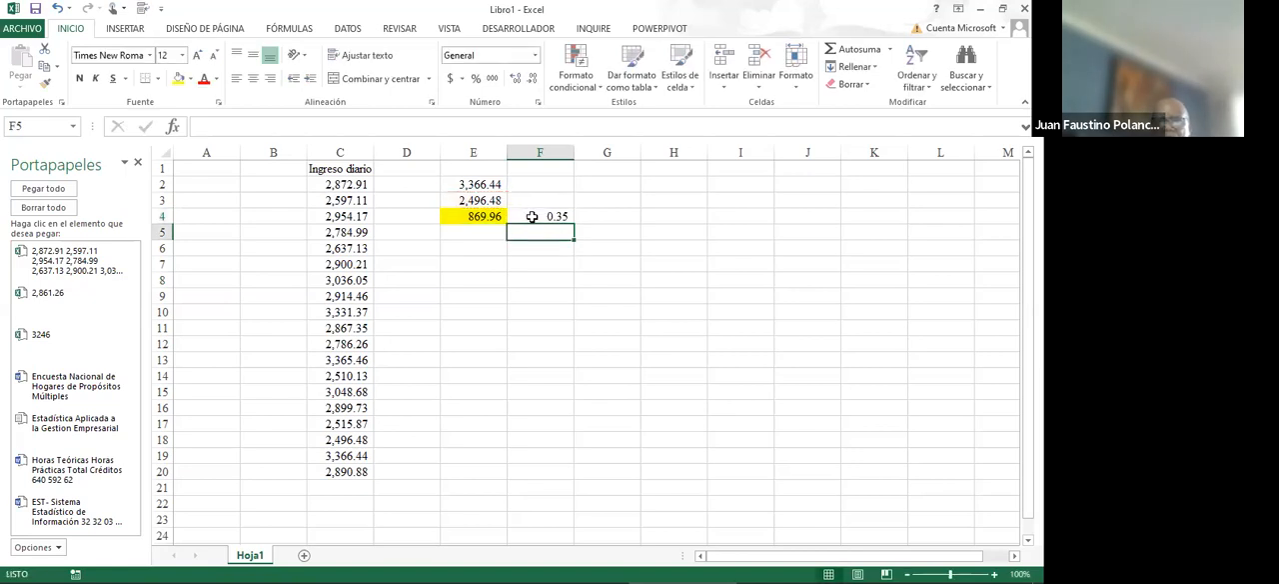
- Format the ratio in cell F4 as a percentage with two decimals and highlight it with a yellow fill
{"action": "left_click", "coordinate": [532, 216]}
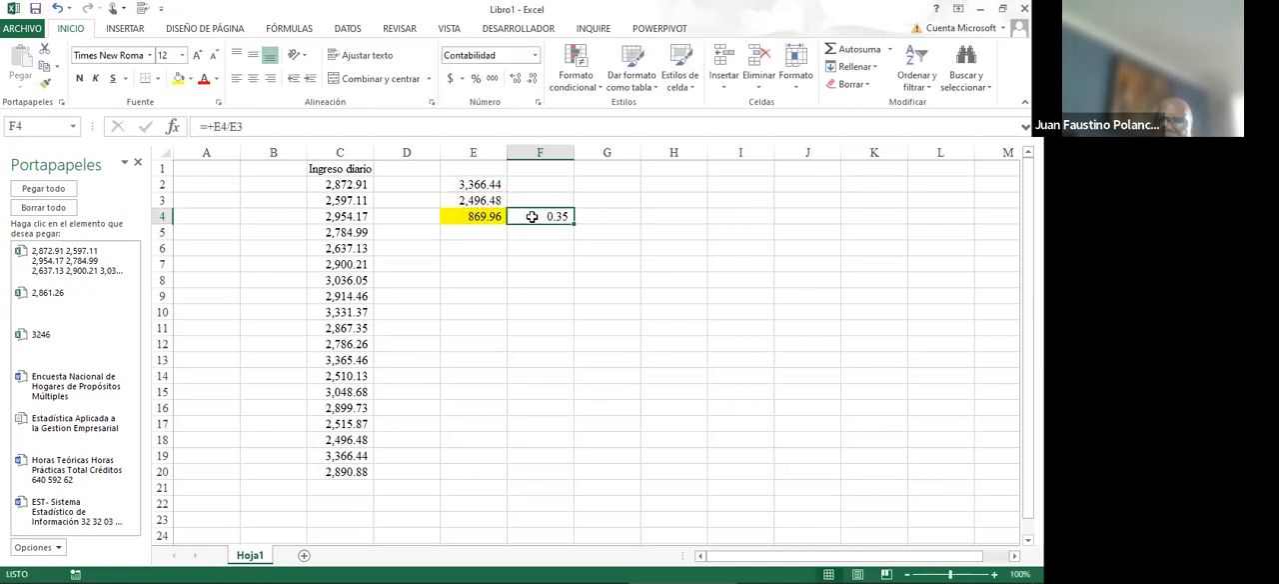
{"action": "left_click", "coordinate": [478, 80]}
{"action": "left_click", "coordinate": [515, 80]}
{"action": "left_click", "coordinate": [515, 80]}
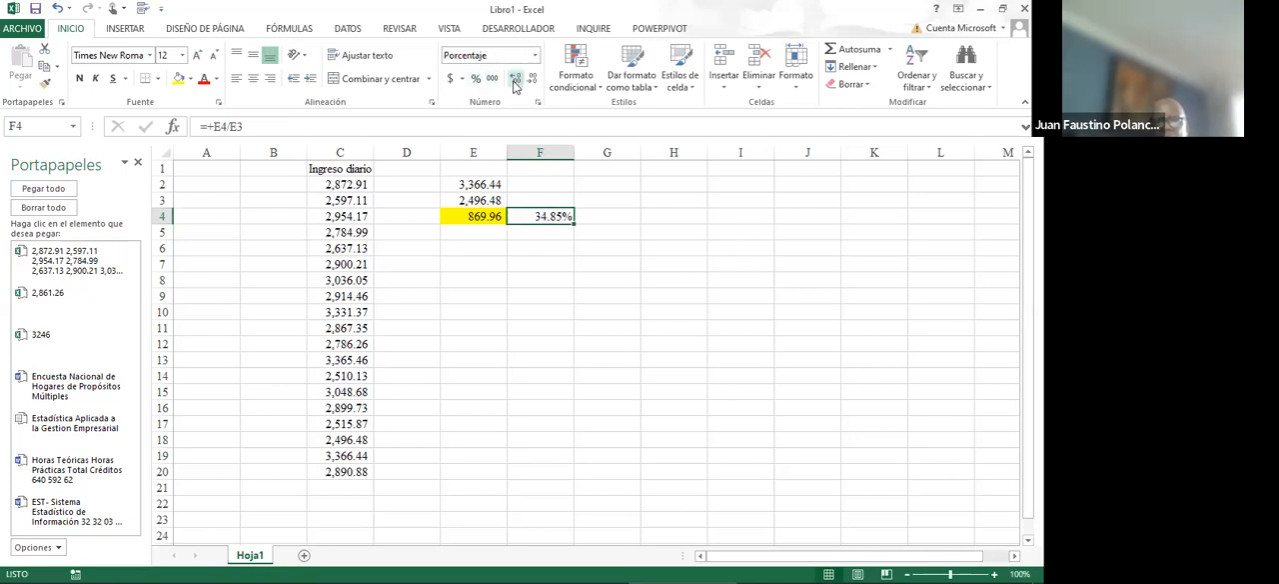
{"action": "left_click", "coordinate": [177, 80]}
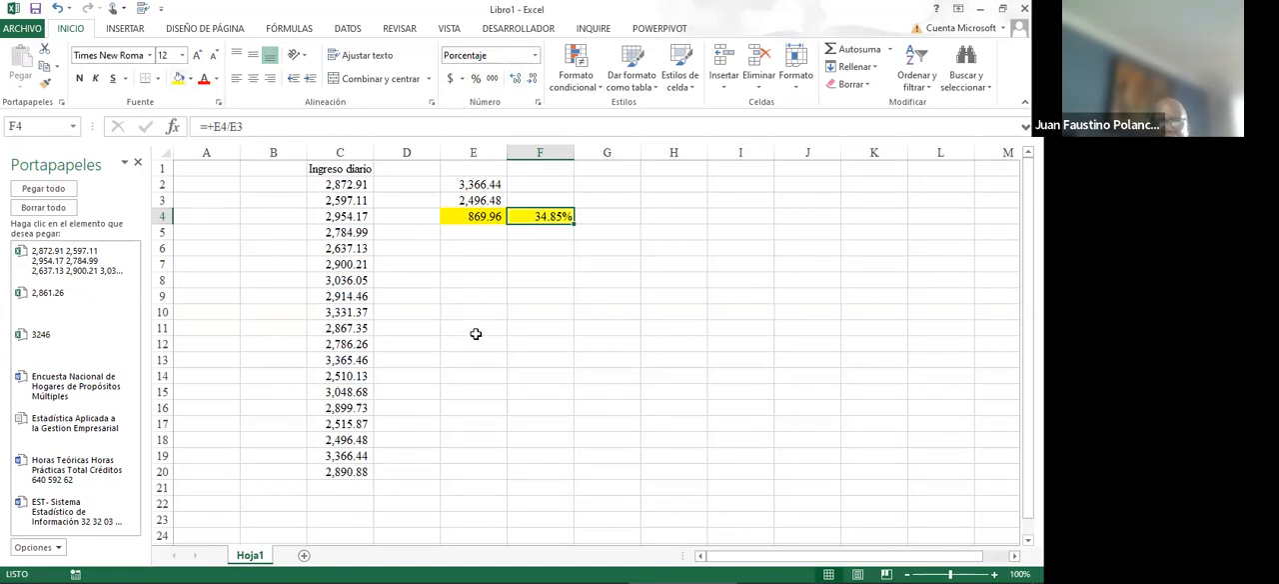
{"action": "left_click", "coordinate": [617, 234]}
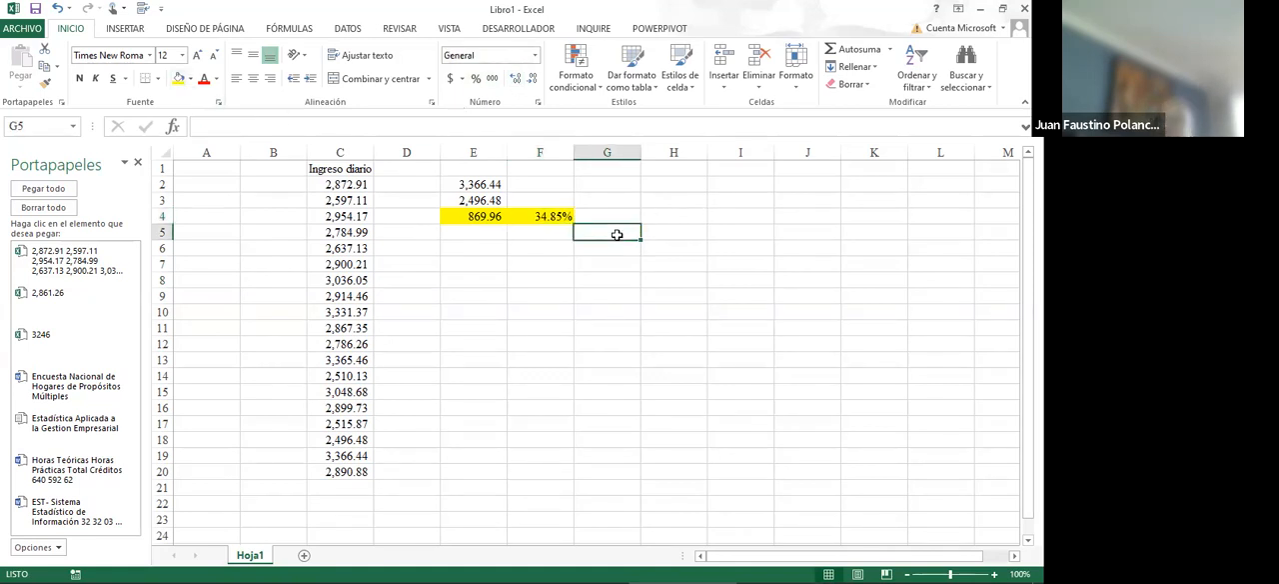
{"action": "left_click", "coordinate": [543, 212]}
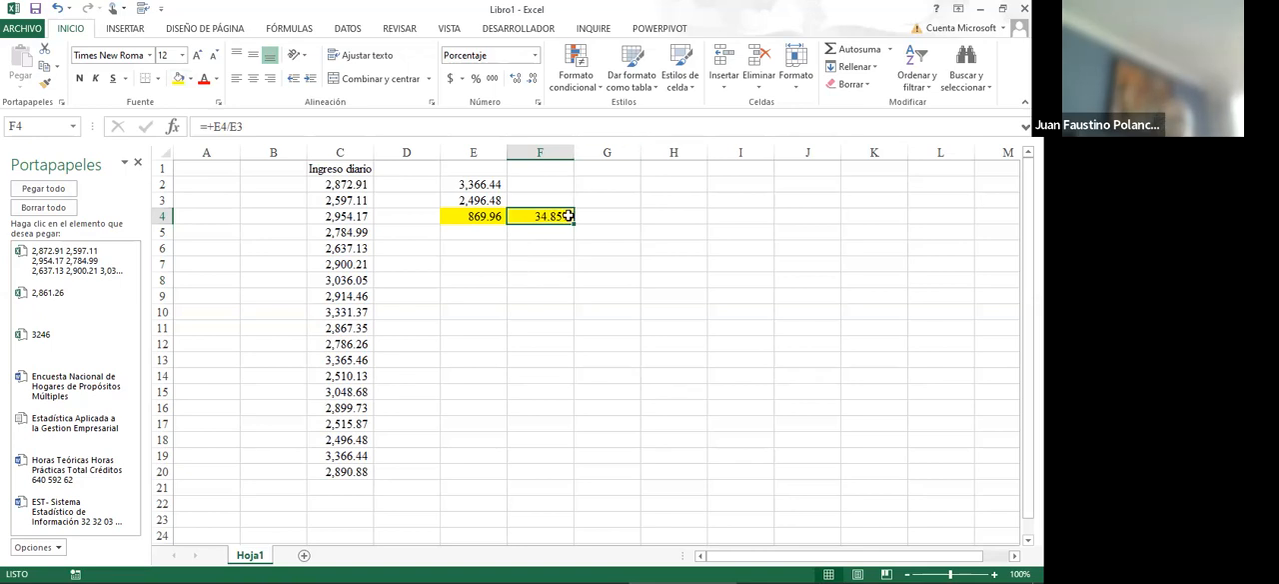
- Start inserting a function in cell E7 and browse the complete function list to the DESVEST standard deviation functions
{"action": "left_click", "coordinate": [464, 261]}
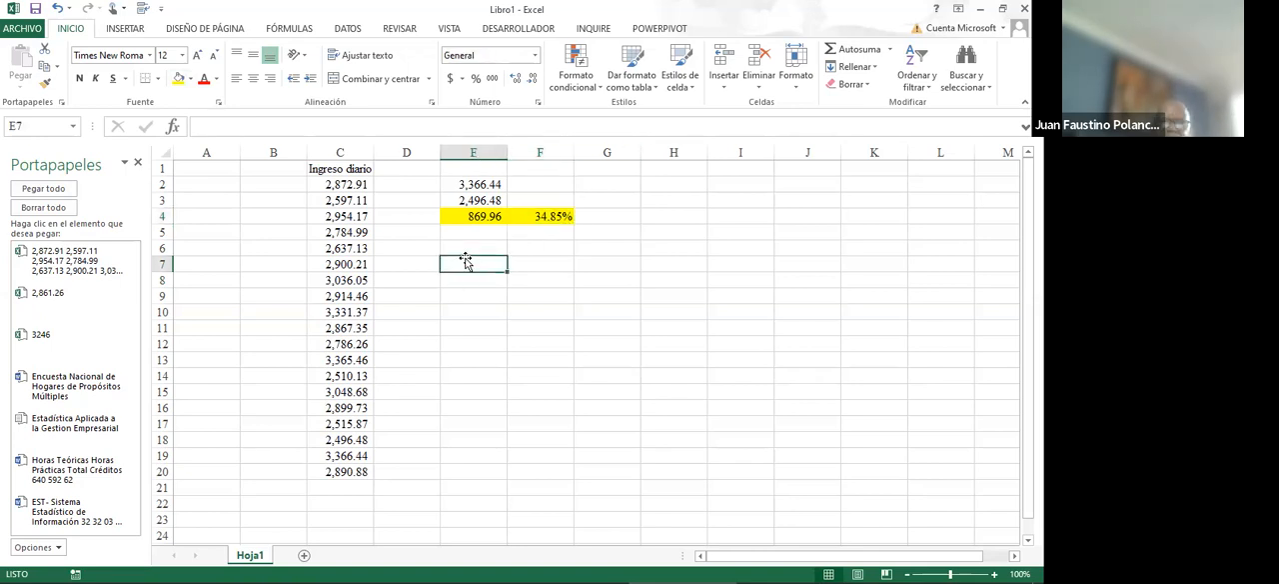
{"action": "left_click", "coordinate": [888, 52]}
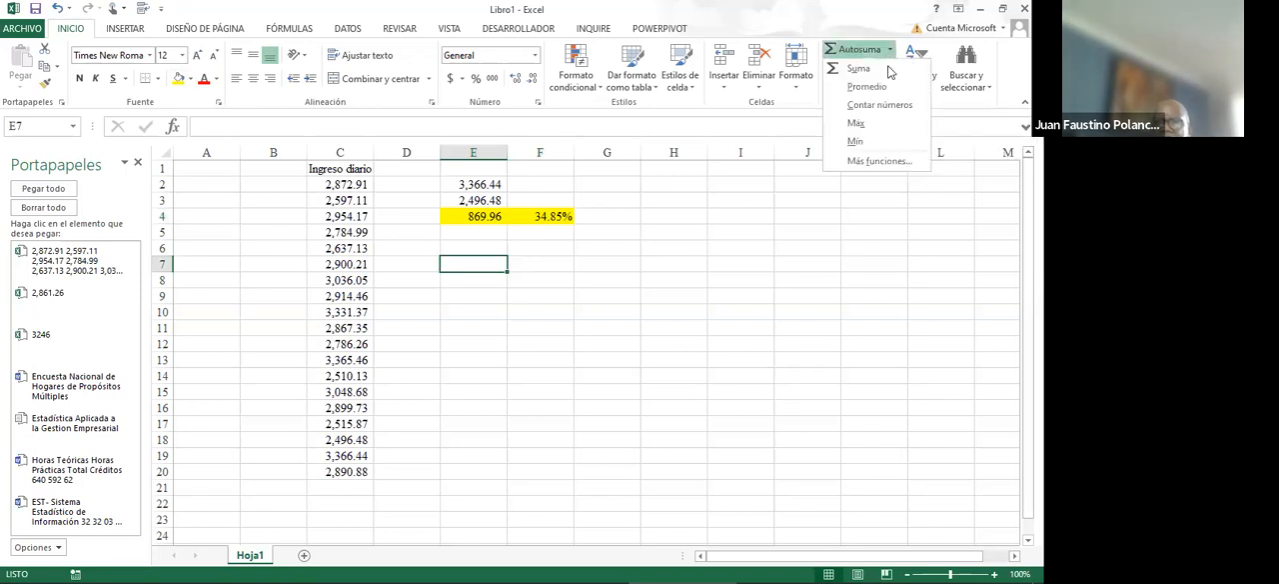
{"action": "left_click", "coordinate": [875, 163]}
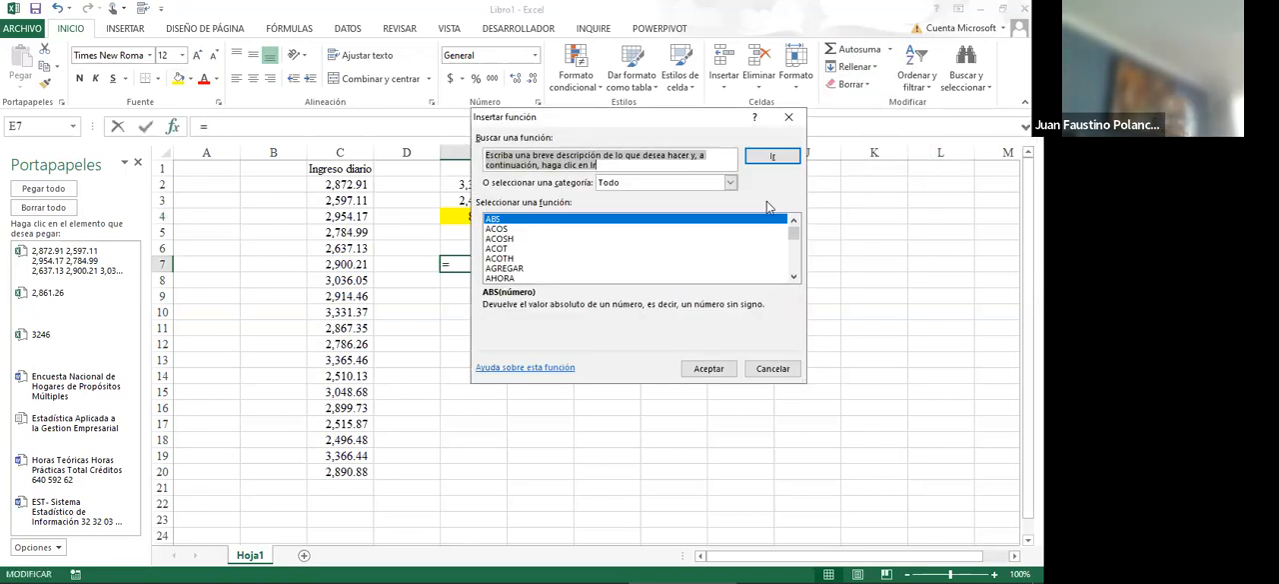
{"action": "left_click", "coordinate": [512, 259]}
{"action": "key", "text": "d"}
{"action": "key", "text": "e"}
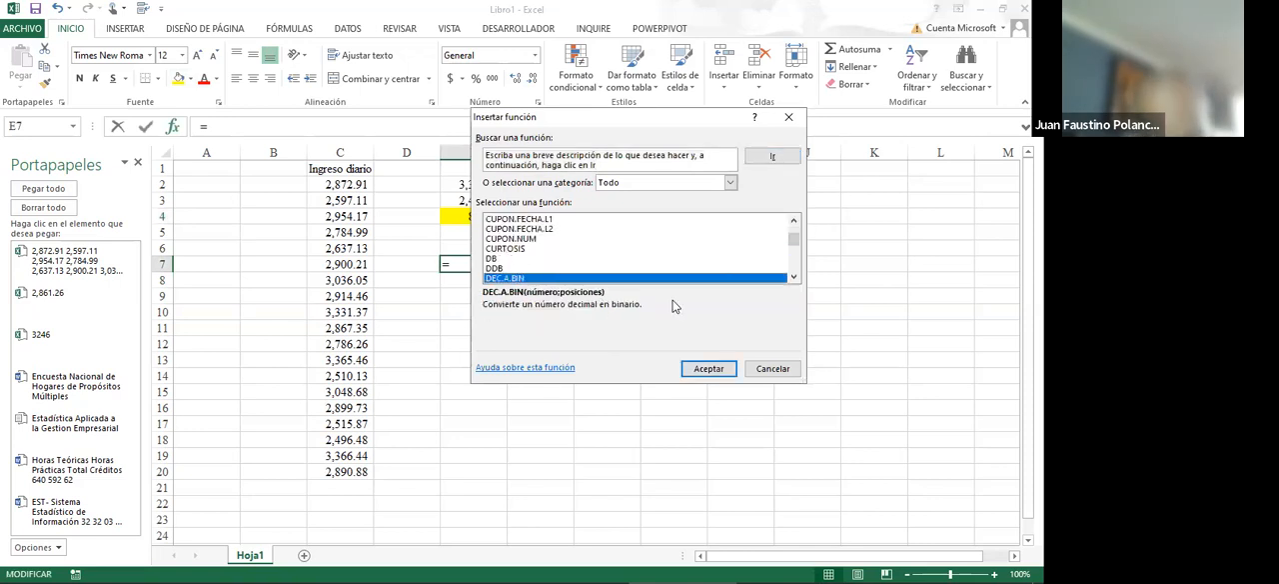
{"action": "key", "text": "Down"}
{"action": "key", "text": "Down"}
{"action": "key", "text": "Down"}
{"action": "key", "text": "Down"}
{"action": "key", "text": "Down"}
{"action": "key", "text": "Down"}
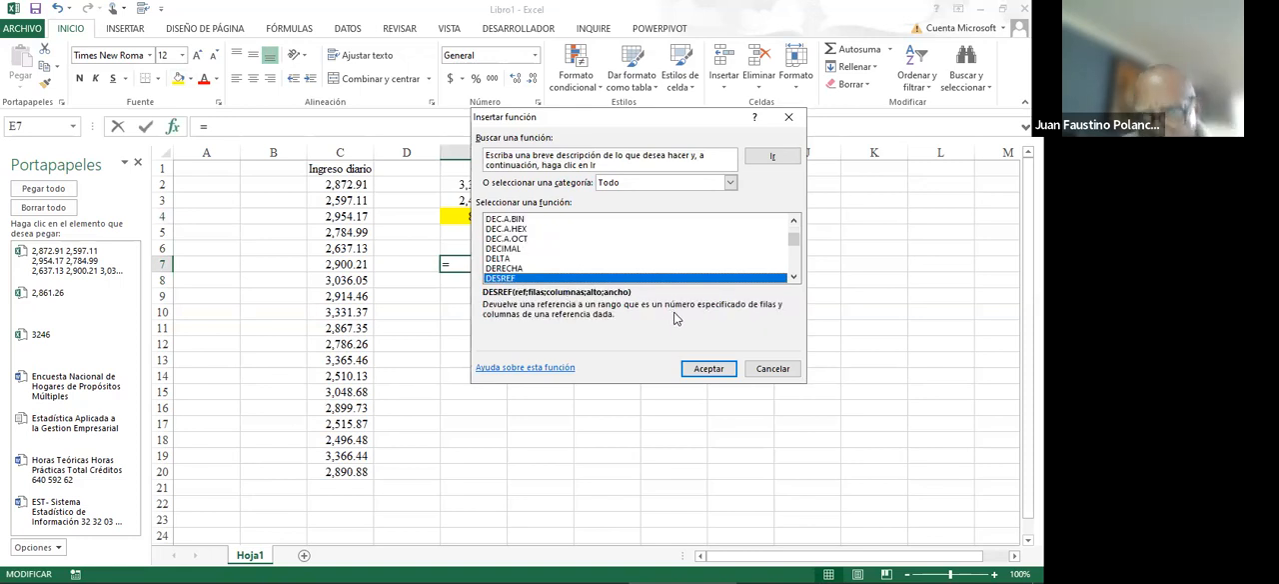
{"action": "left_click", "coordinate": [793, 278]}
{"action": "left_click", "coordinate": [792, 278]}
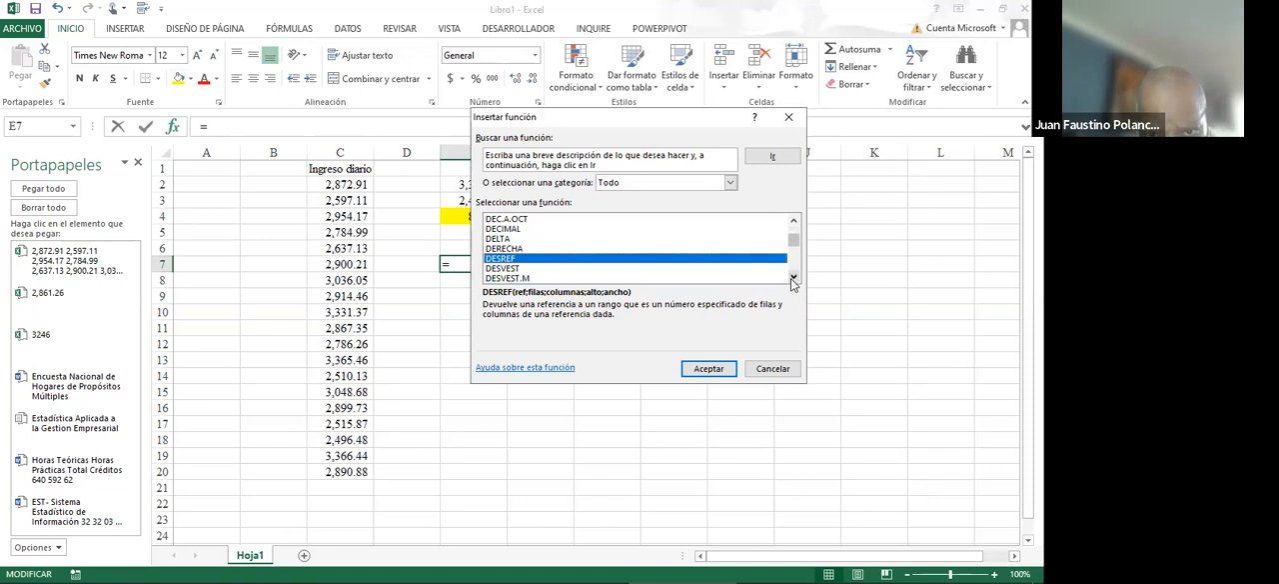
{"action": "left_click", "coordinate": [792, 278]}
{"action": "left_click", "coordinate": [792, 278]}
{"action": "left_click", "coordinate": [792, 278]}
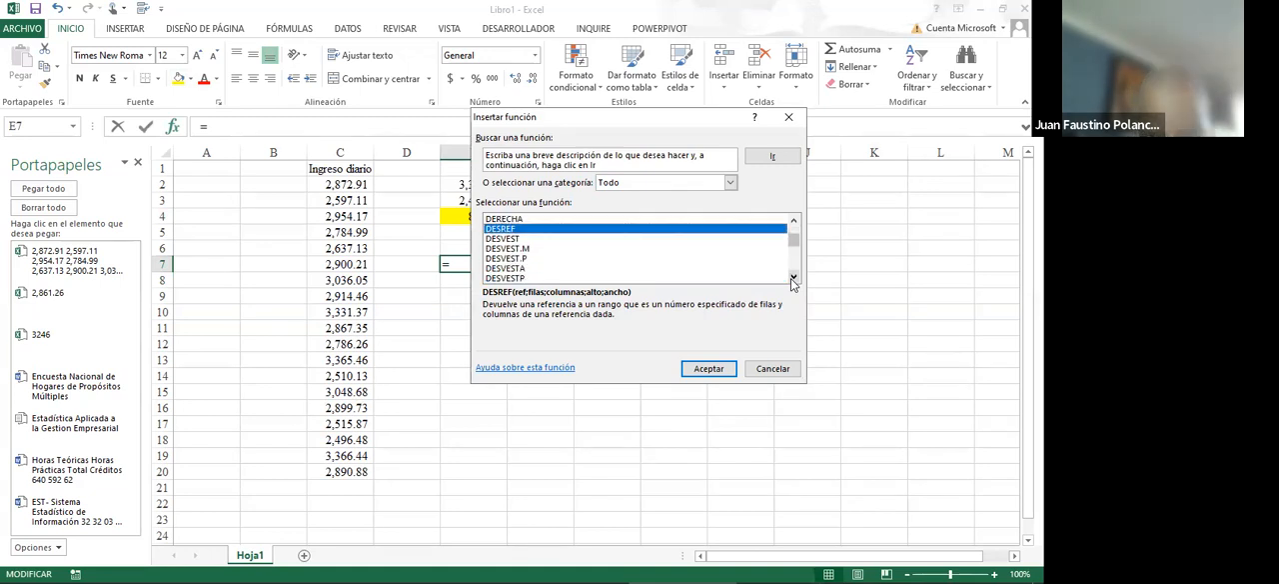
- Compare the descriptions of the deviation functions DESVEST, DESVEST.M, DESVEST.P, DESVESTA, DESVESTP, DESVESTPA and DESVIA2
{"action": "left_click", "coordinate": [513, 250]}
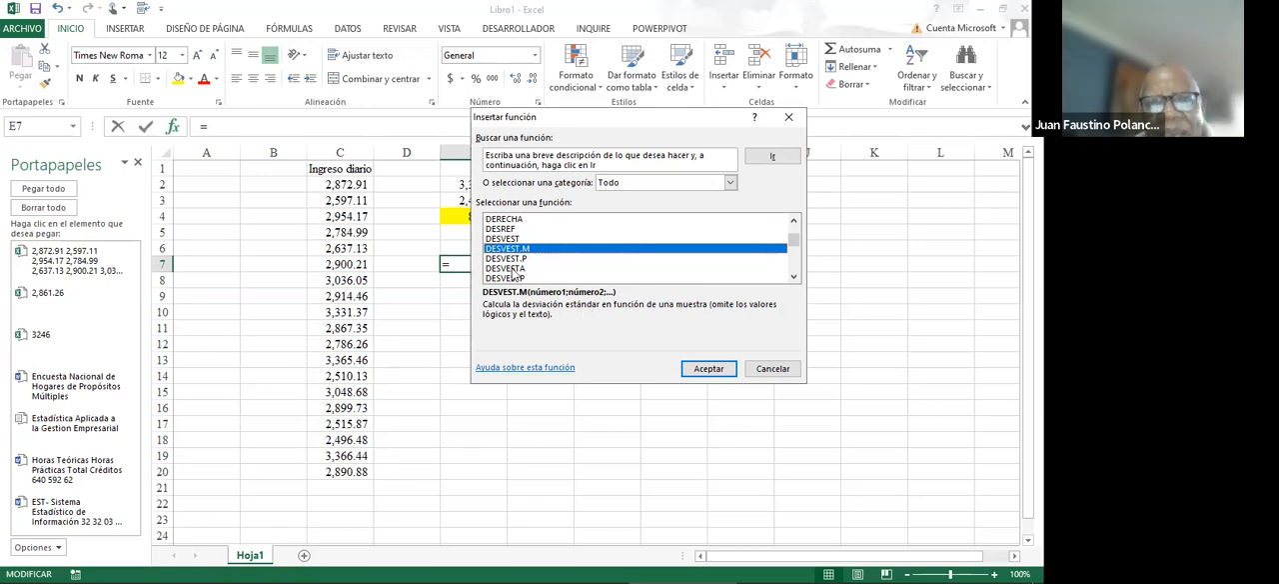
{"action": "left_click", "coordinate": [502, 239]}
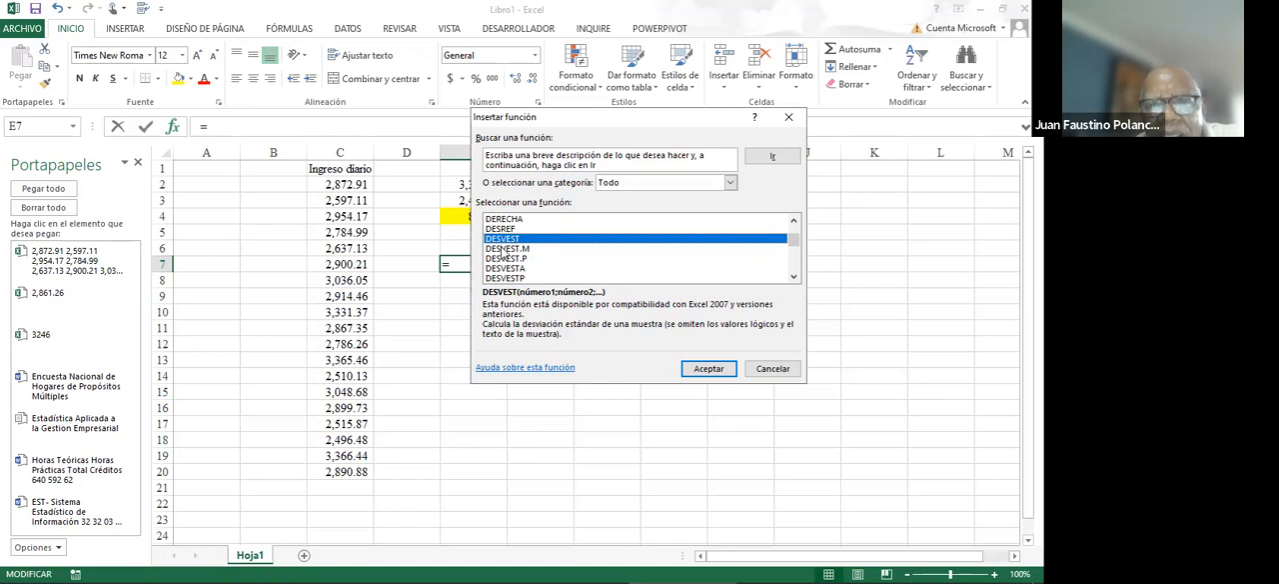
{"action": "left_click", "coordinate": [504, 249]}
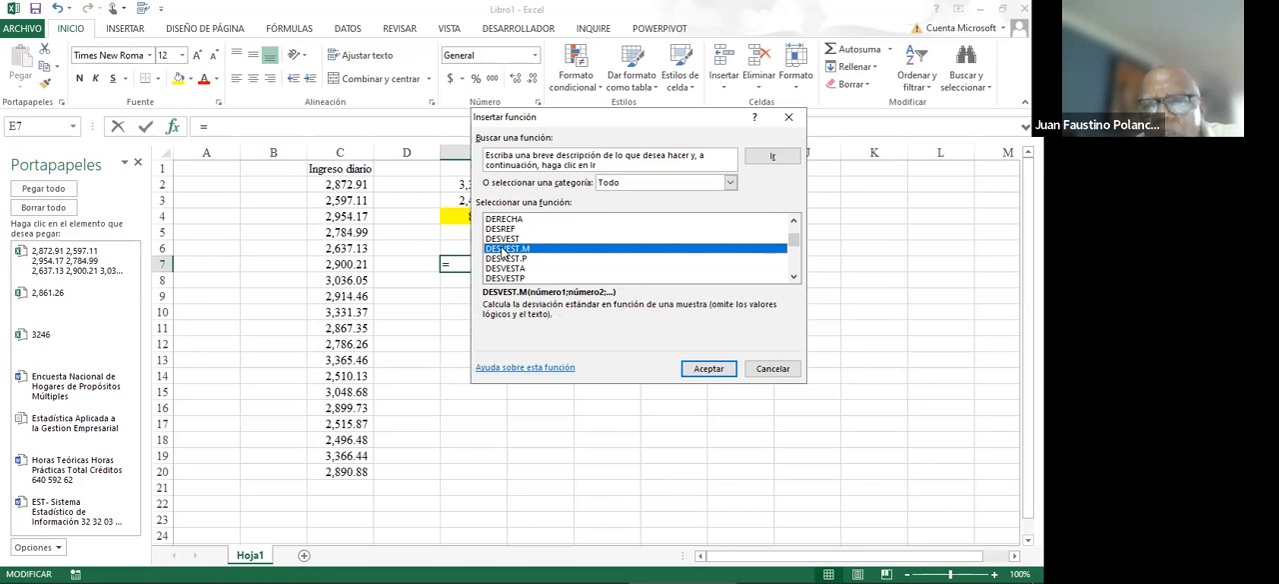
{"action": "left_click", "coordinate": [506, 258]}
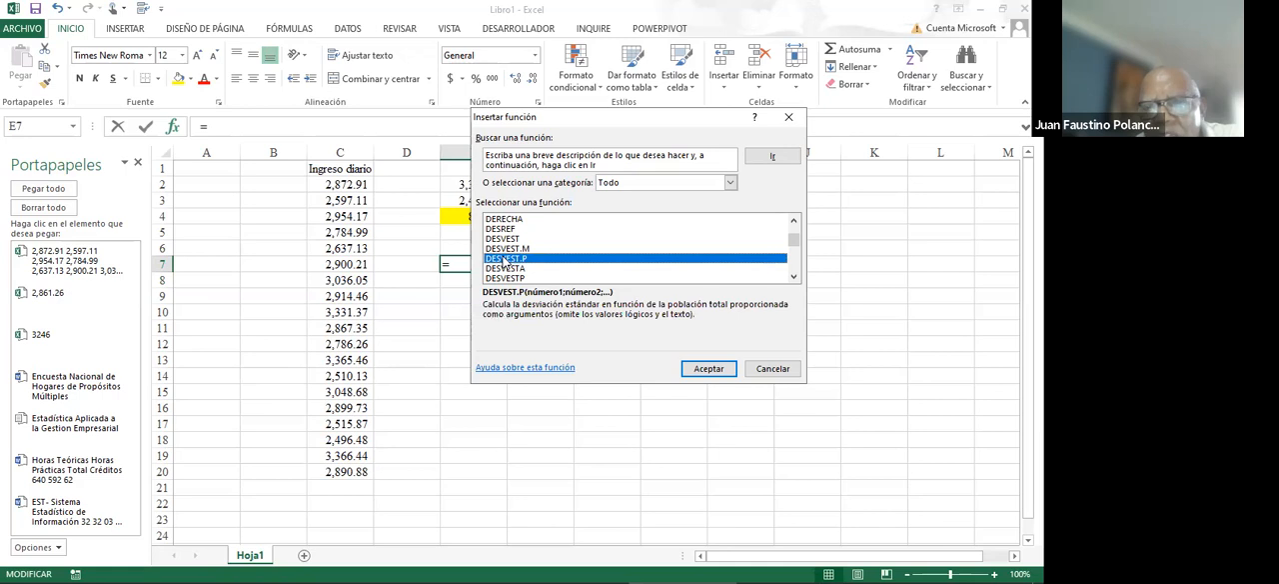
{"action": "left_click", "coordinate": [505, 268]}
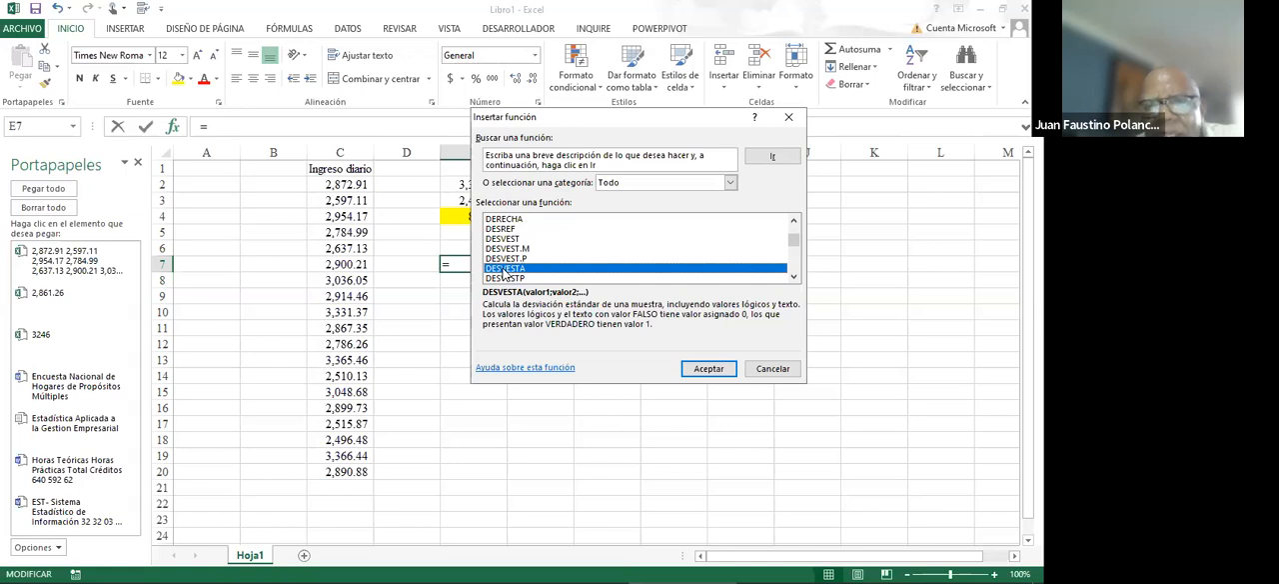
{"action": "left_click", "coordinate": [793, 278]}
{"action": "left_click", "coordinate": [794, 277]}
{"action": "left_click", "coordinate": [793, 277]}
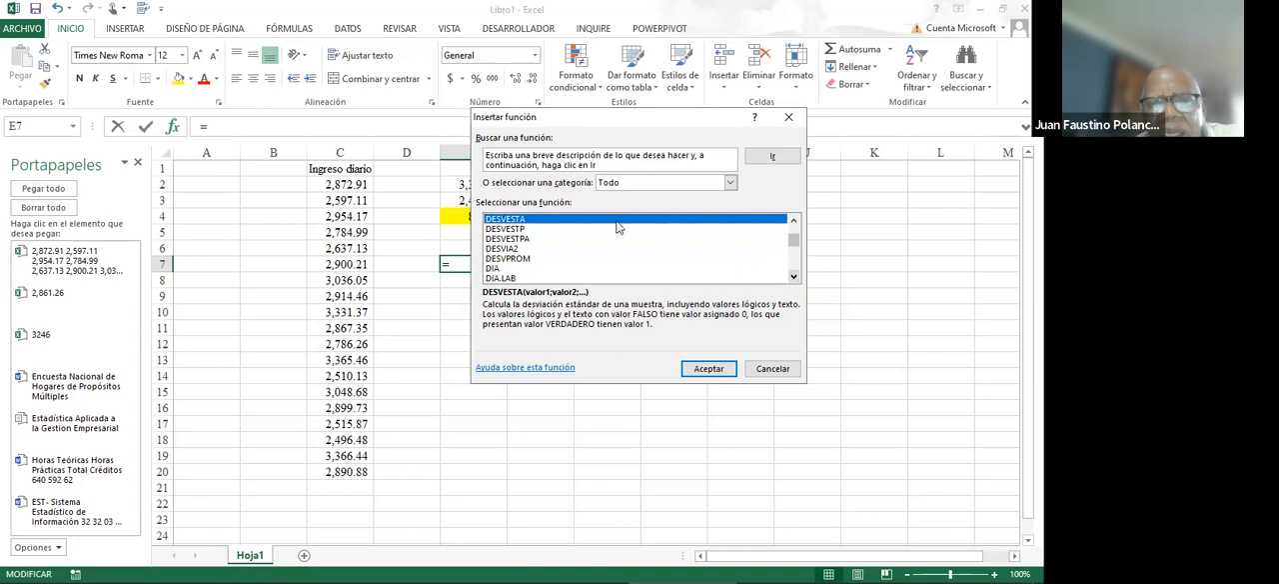
{"action": "left_click", "coordinate": [519, 229]}
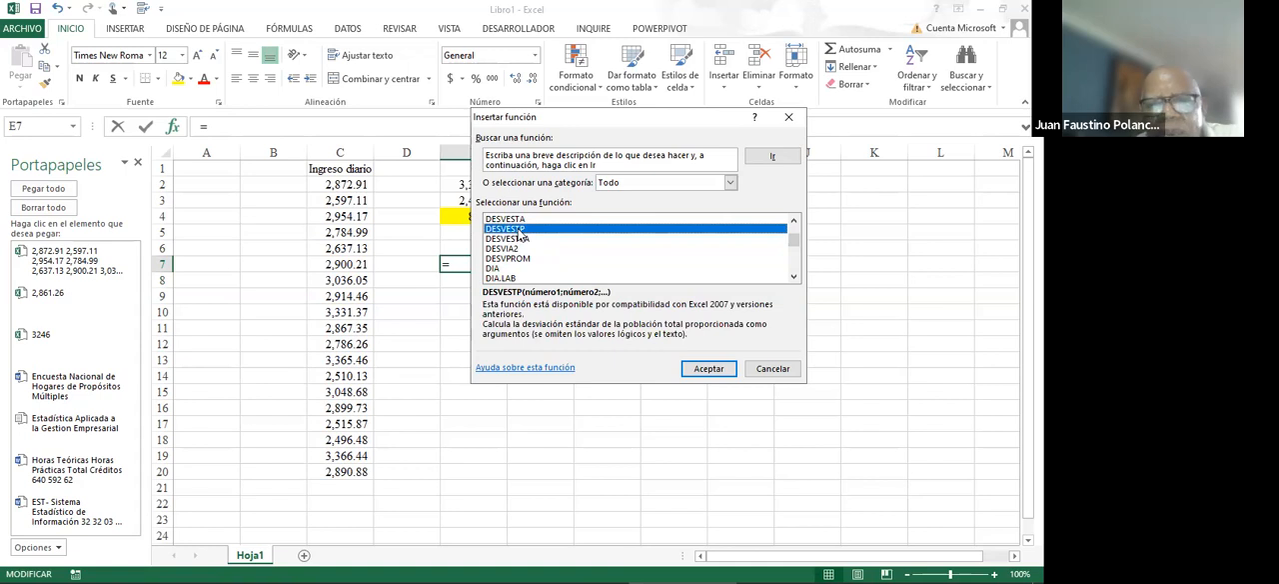
{"action": "left_click", "coordinate": [513, 239]}
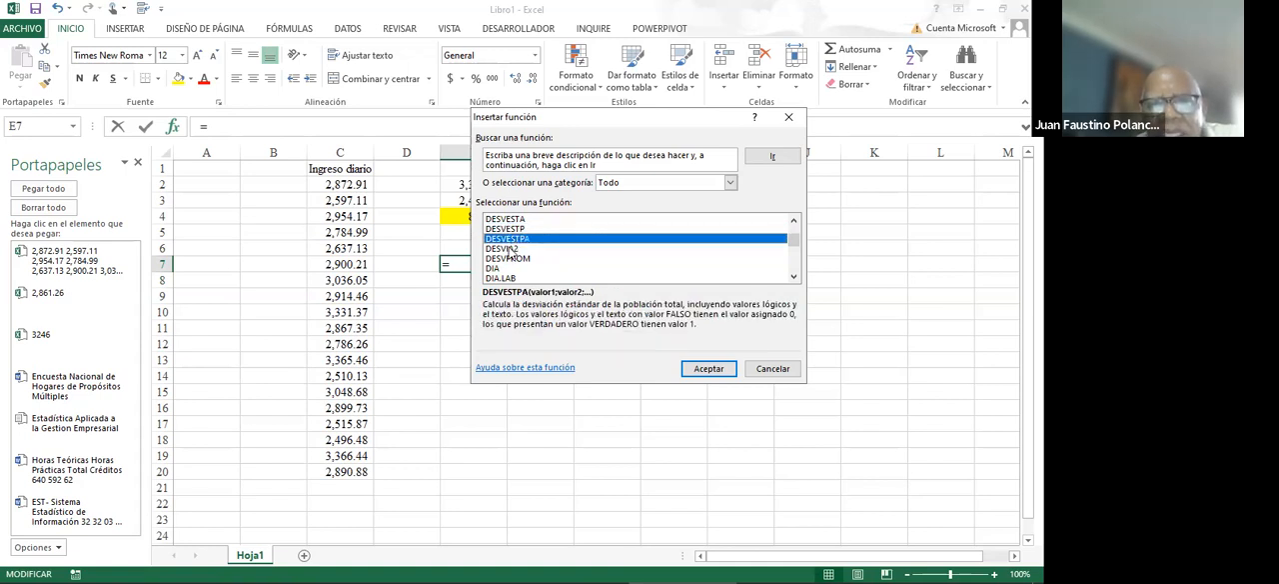
{"action": "left_click", "coordinate": [509, 249]}
- Calculate the mean absolute deviation of the daily income values C2:C20 in cell E7 with the DESVPROM function
{"action": "left_click", "coordinate": [509, 260]}
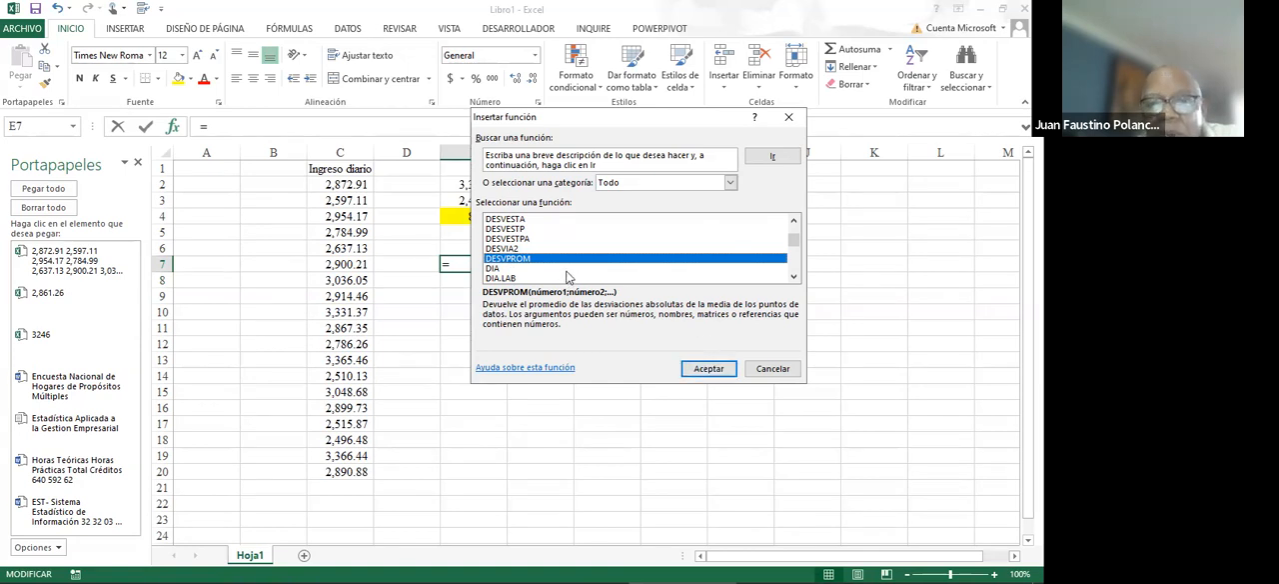
{"action": "left_click", "coordinate": [712, 367]}
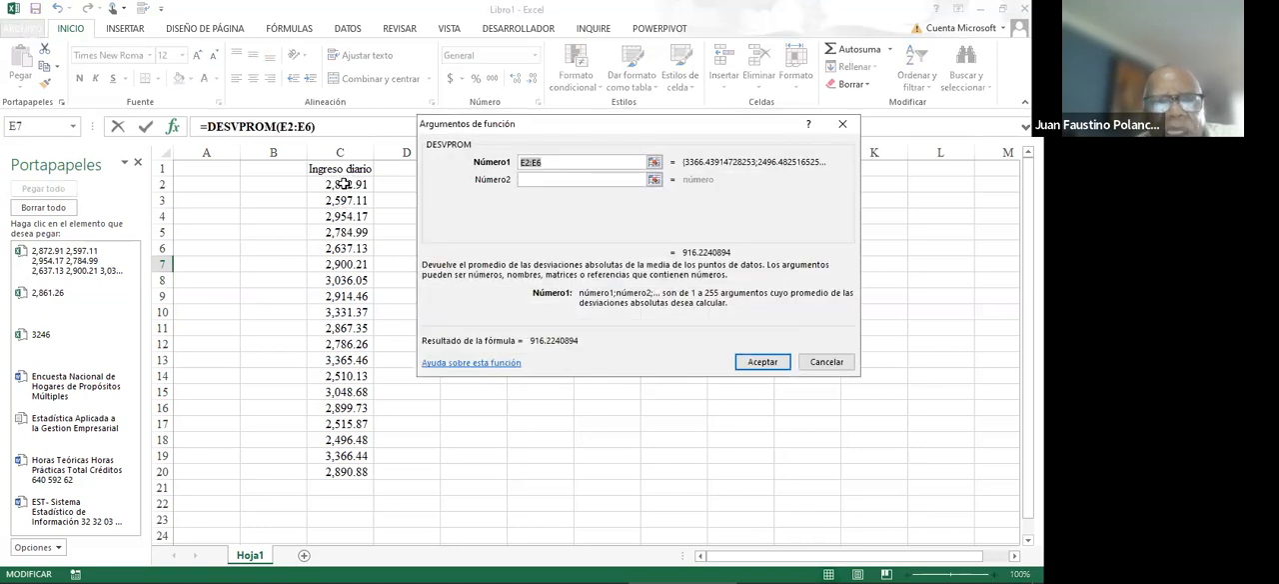
{"action": "left_click_drag", "start_coordinate": [345, 184], "coordinate": [350, 466]}
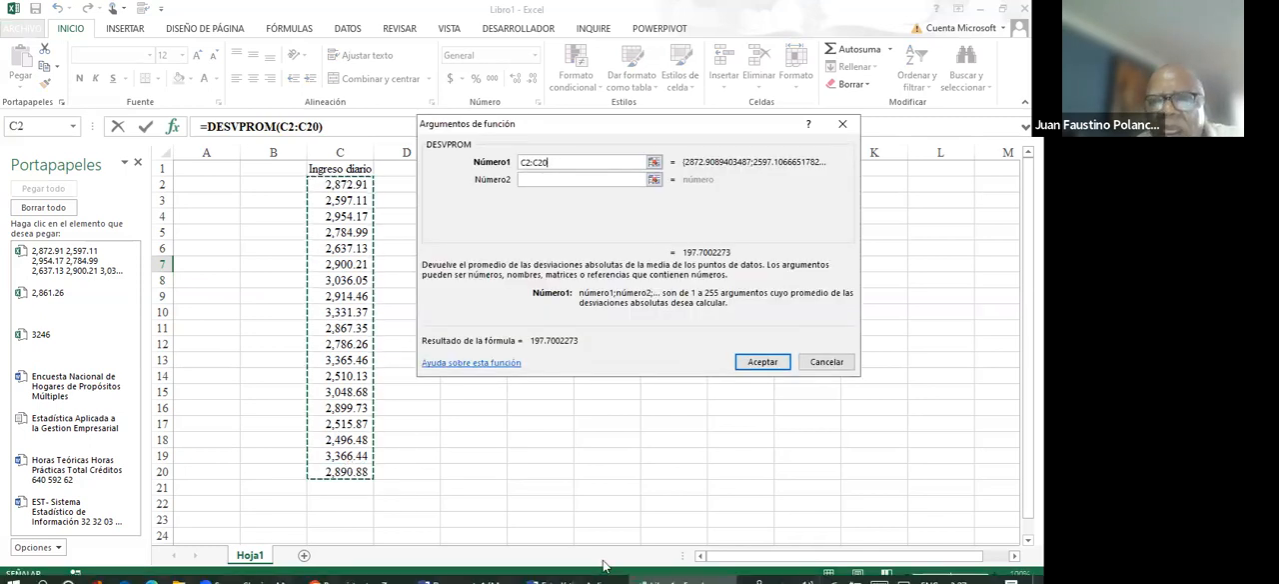
{"action": "left_click", "coordinate": [767, 362]}
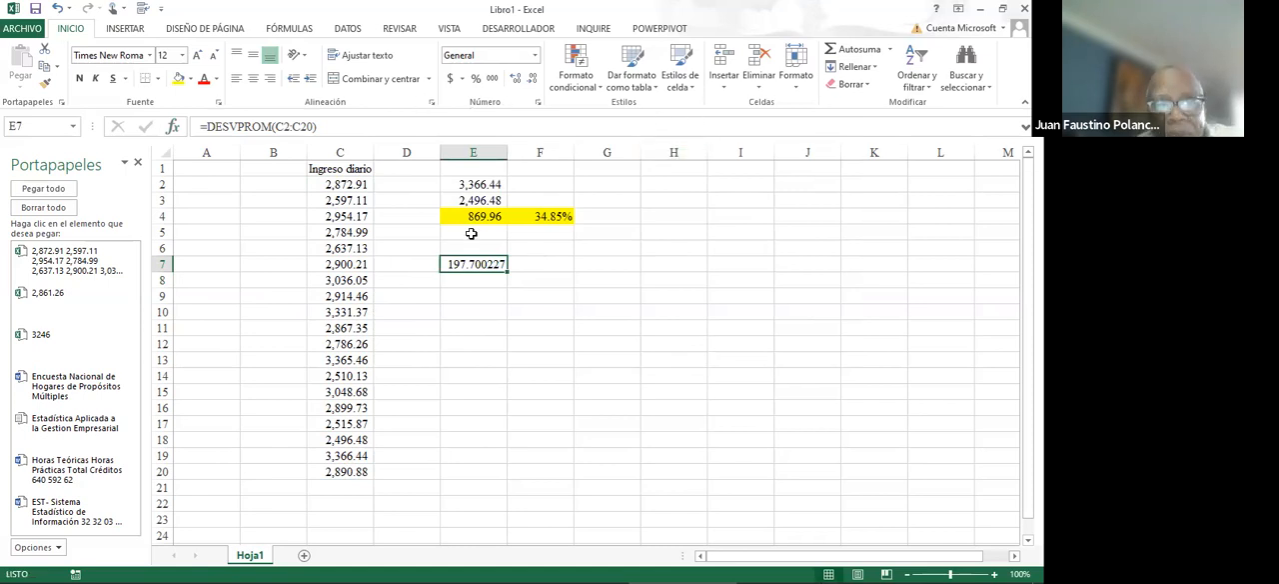
- Calculate the average of the daily income values C2:C20 in cell E9 with the PROMEDIO function
{"action": "left_click", "coordinate": [462, 291]}
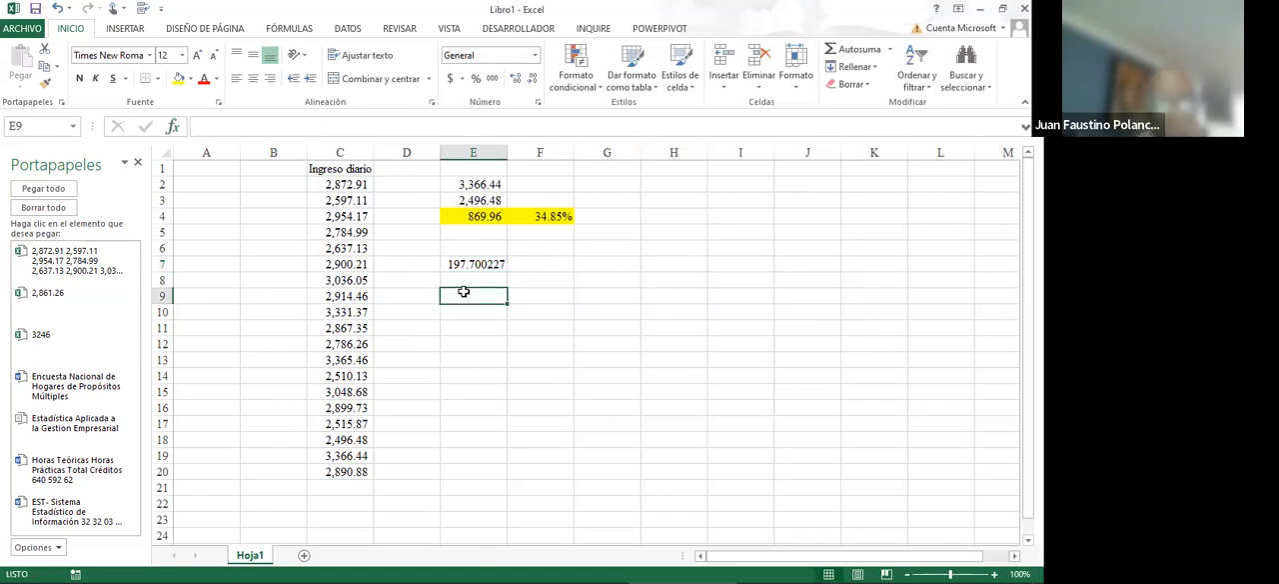
{"action": "left_click", "coordinate": [889, 49]}
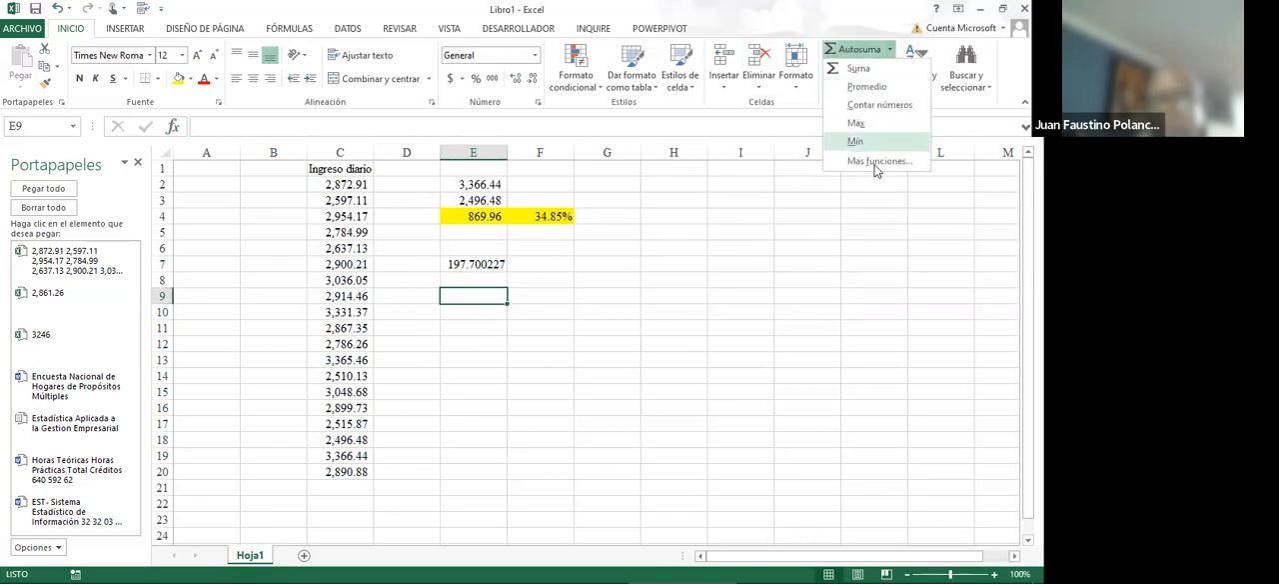
{"action": "left_click", "coordinate": [865, 87]}
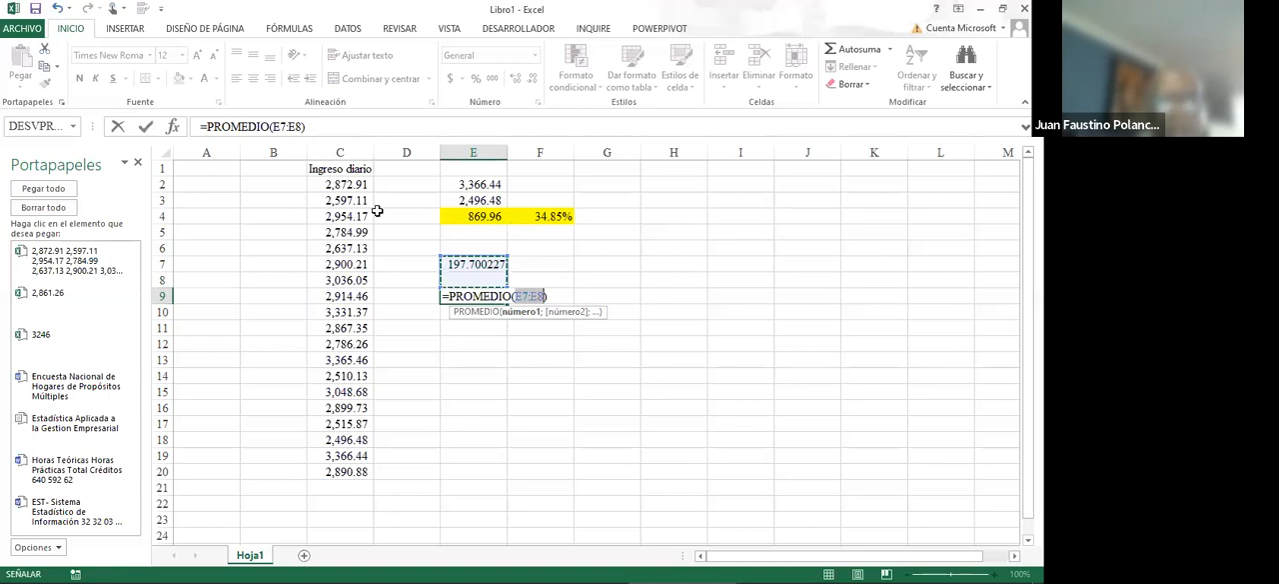
{"action": "left_click_drag", "start_coordinate": [333, 185], "coordinate": [328, 468]}
{"action": "key", "text": "Return"}
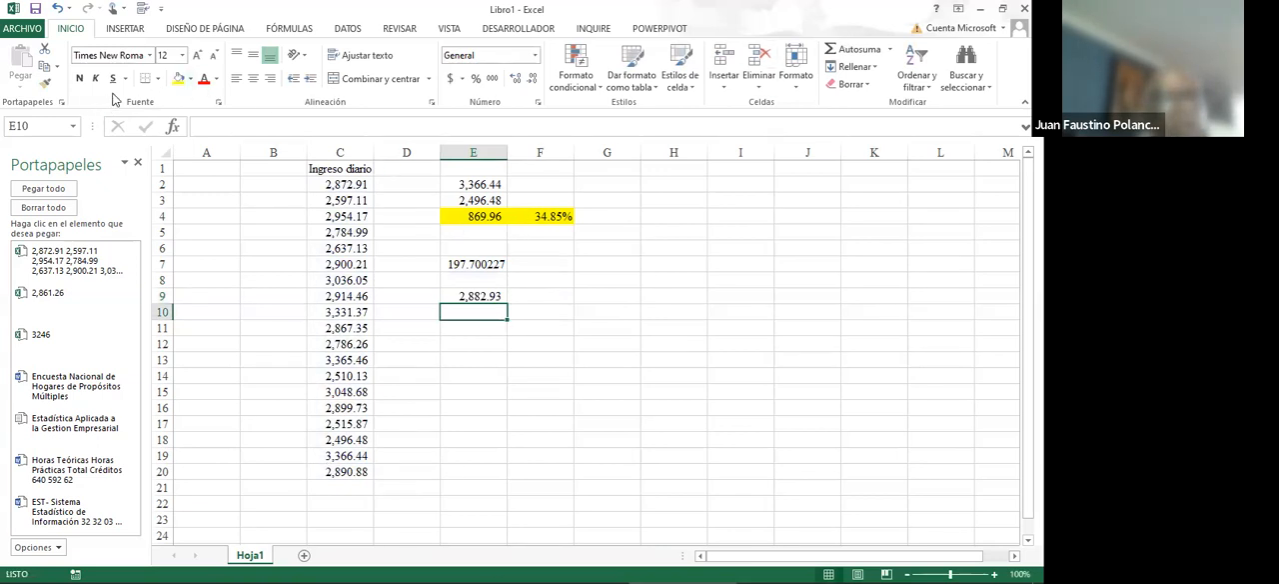
- Undo the average in cell E9 and the mean absolute deviation in cell E7
{"action": "key", "text": "alt+Tab"}
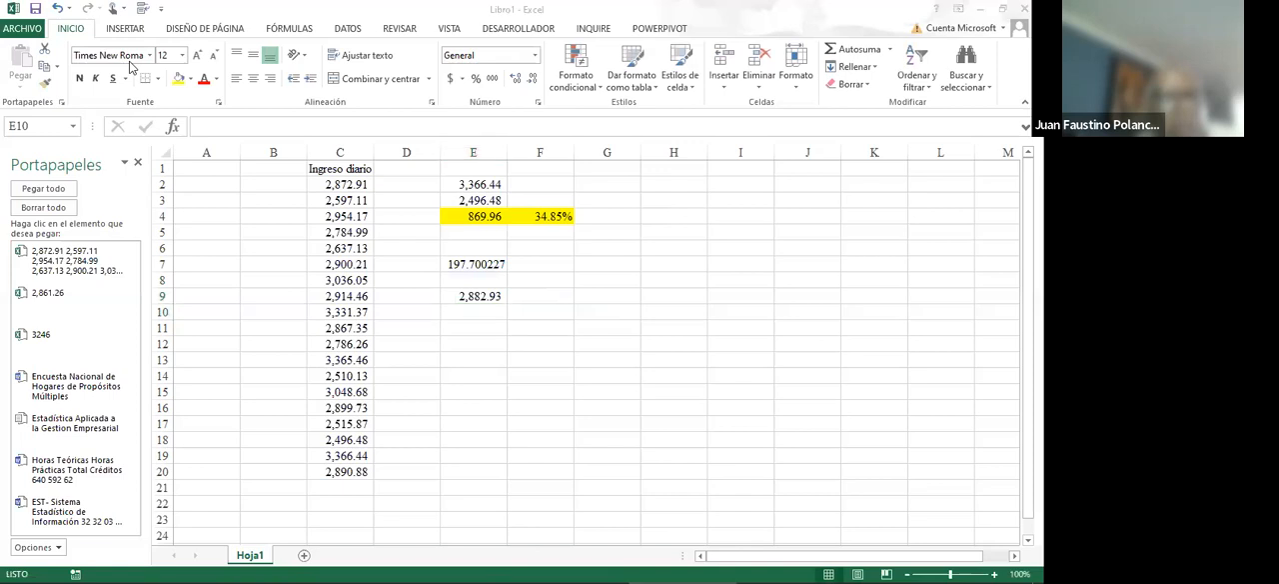
{"action": "left_click", "coordinate": [57, 10]}
{"action": "left_click", "coordinate": [58, 10]}
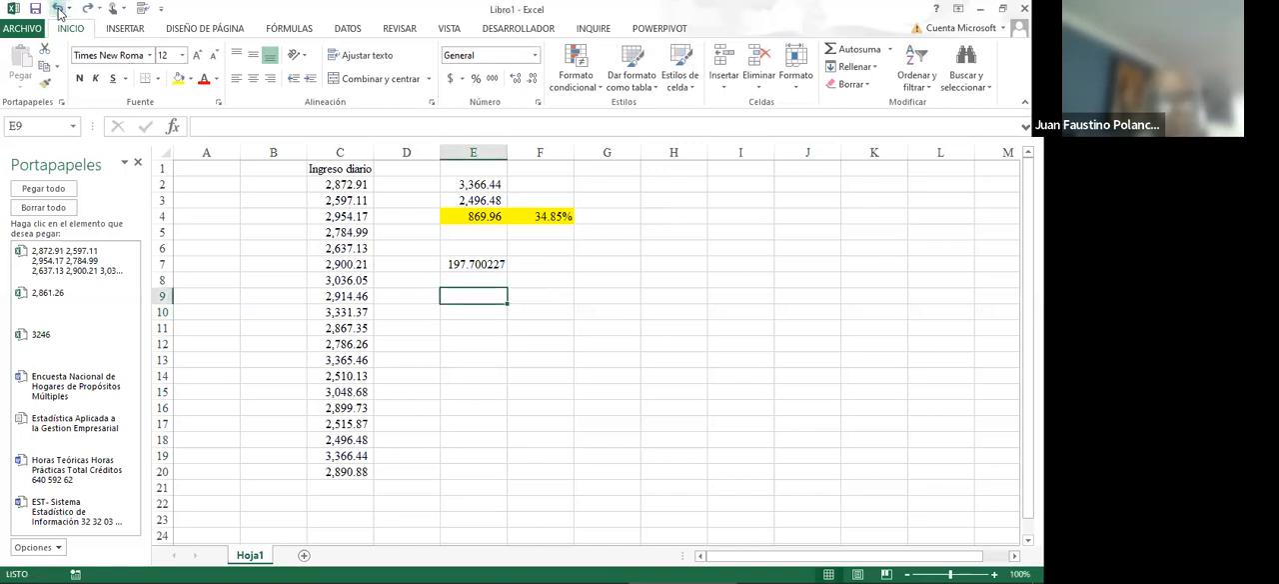
{"action": "left_click", "coordinate": [58, 10]}
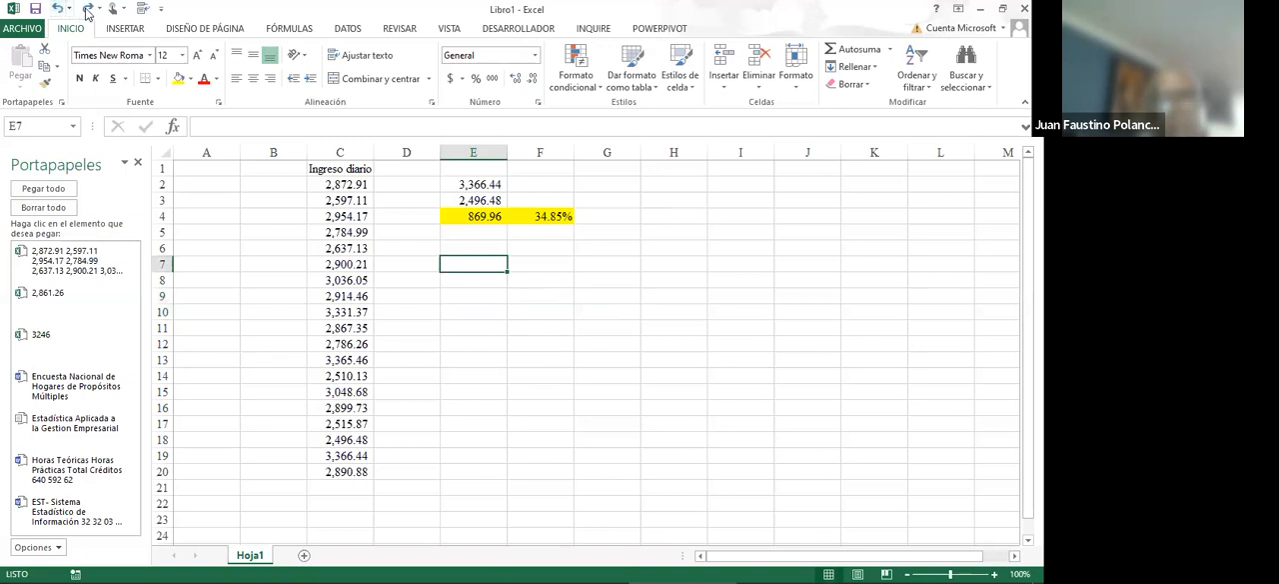
- Redo the mean deviation in E7 and the average in E9, and divide E7 by E9 in cell E11
{"action": "left_click", "coordinate": [87, 12]}
{"action": "left_click", "coordinate": [87, 12]}
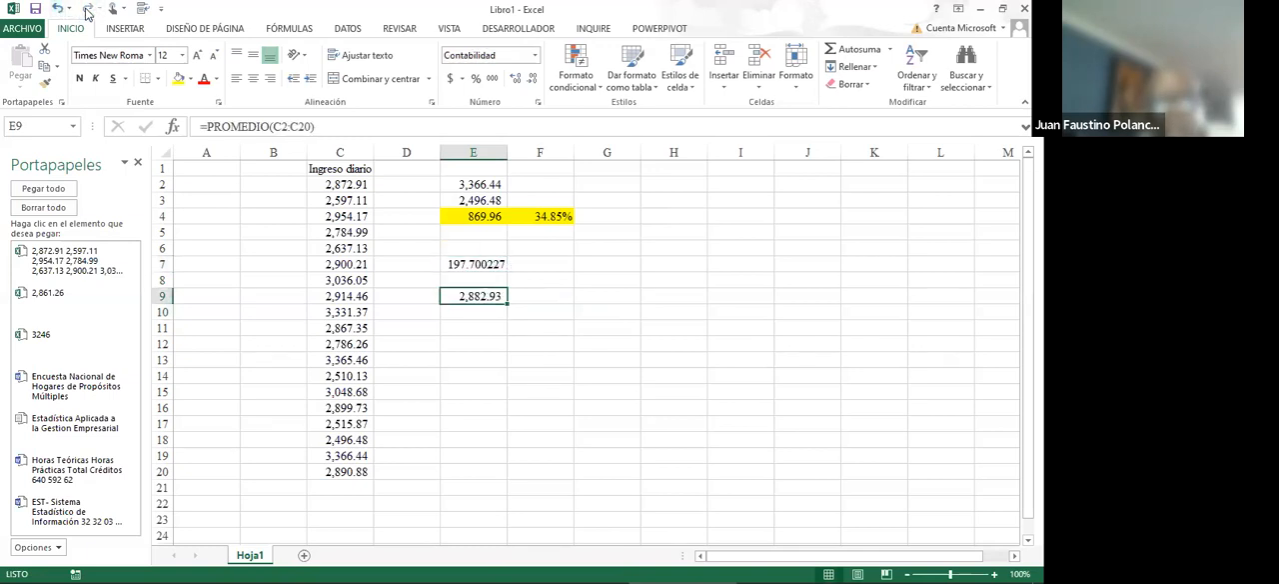
{"action": "left_click", "coordinate": [465, 328]}
{"action": "type", "text": "+"}
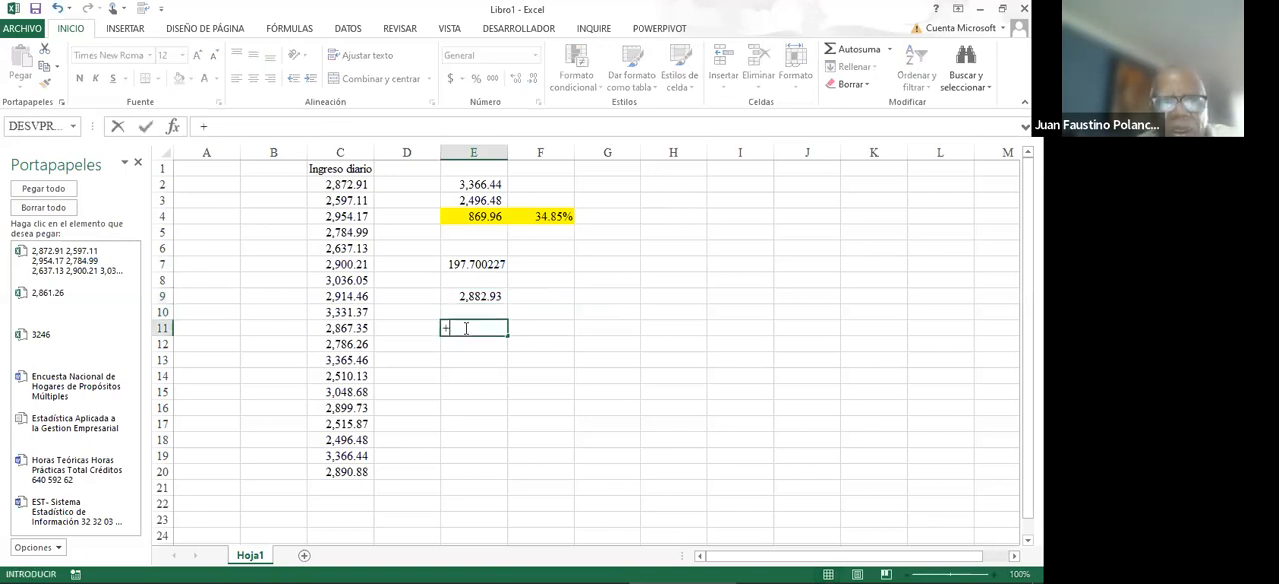
{"action": "left_click", "coordinate": [469, 265]}
{"action": "type", "text": "/"}
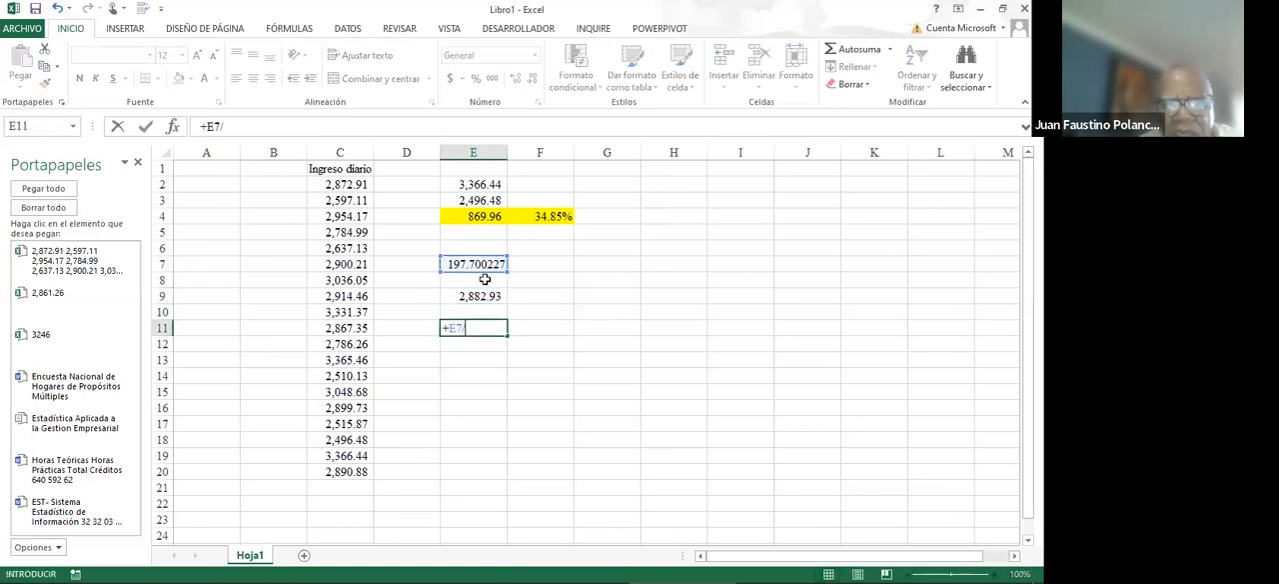
{"action": "left_click", "coordinate": [481, 295]}
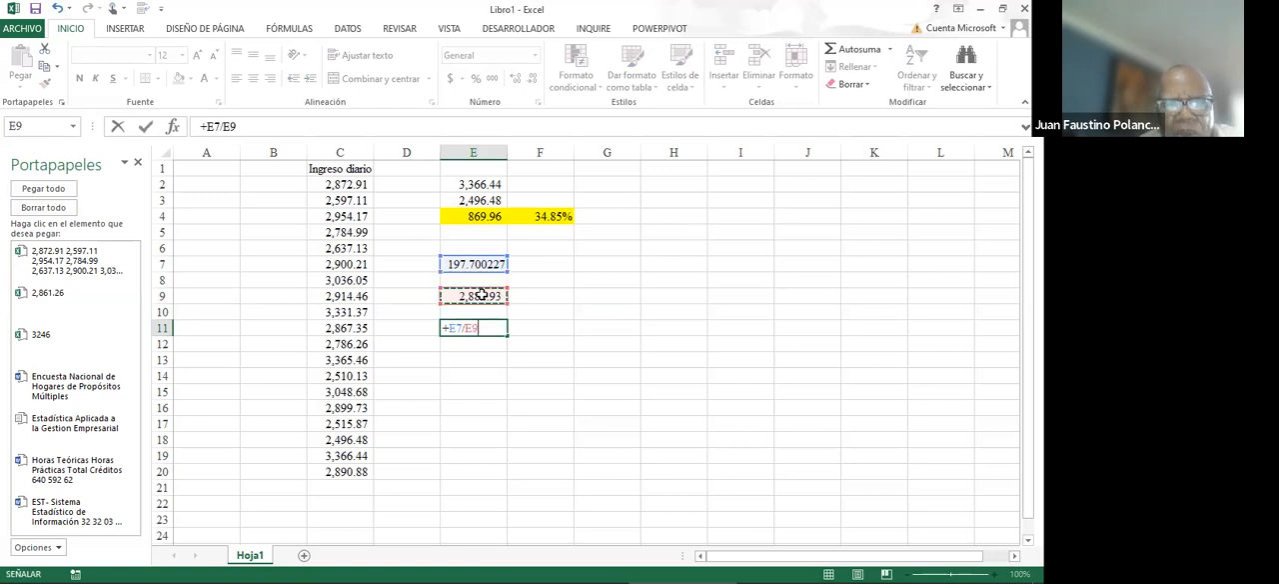
{"action": "key", "text": "Return"}
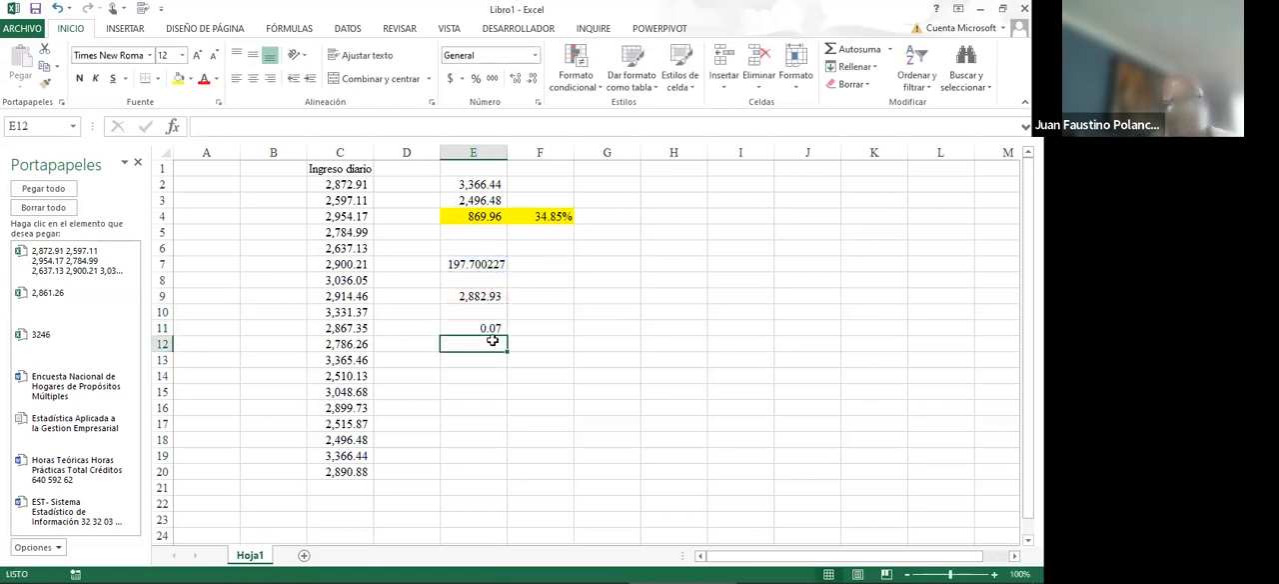
- Format the ratio in cell E11 as a percentage with two decimals and fill the cell yellow
{"action": "left_click", "coordinate": [493, 329]}
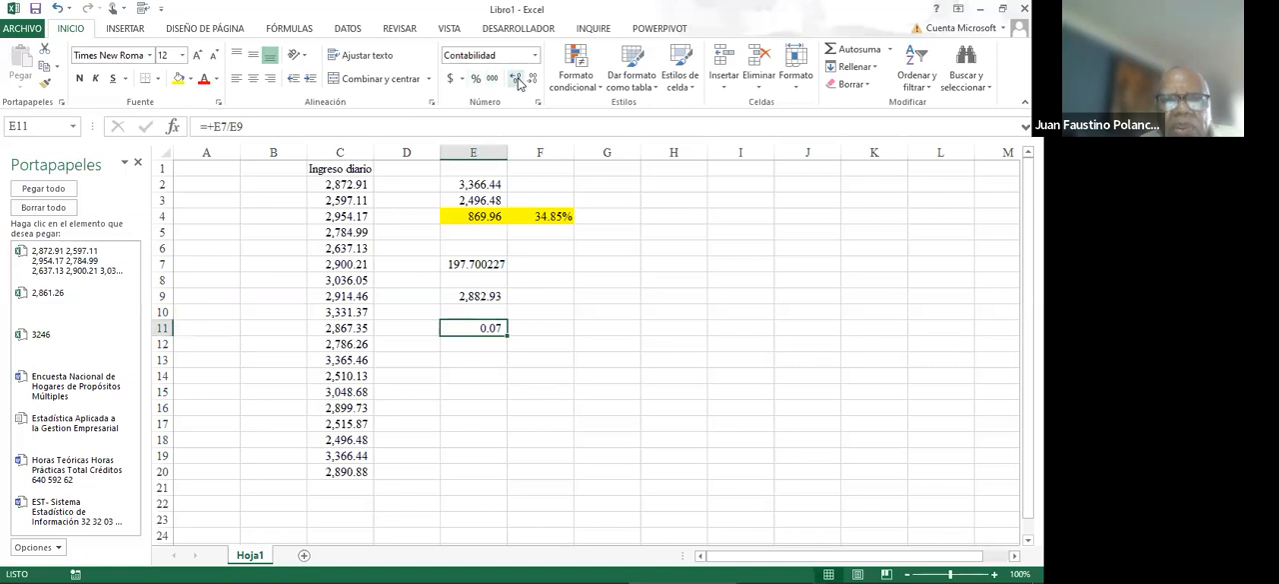
{"action": "left_click", "coordinate": [476, 80]}
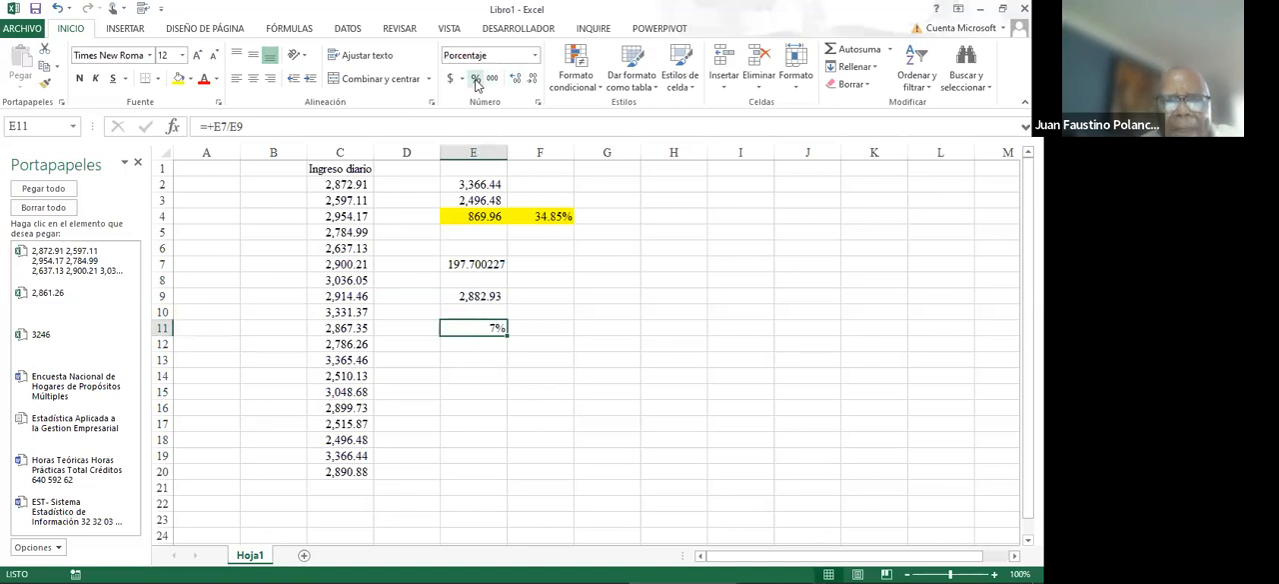
{"action": "left_click", "coordinate": [517, 79]}
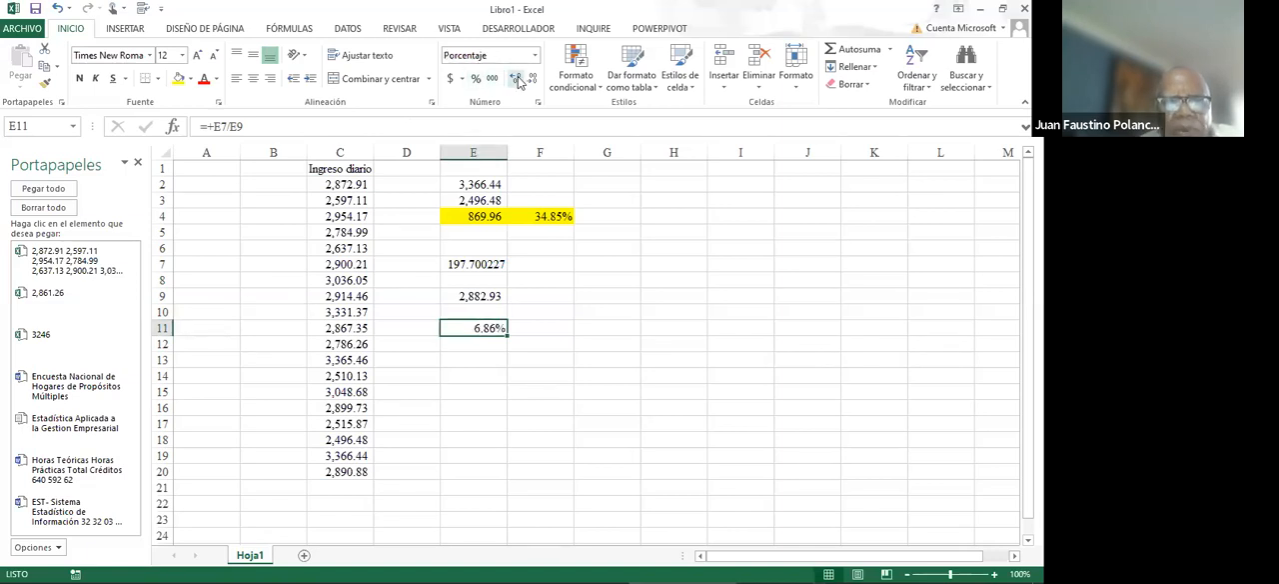
{"action": "left_click", "coordinate": [179, 80]}
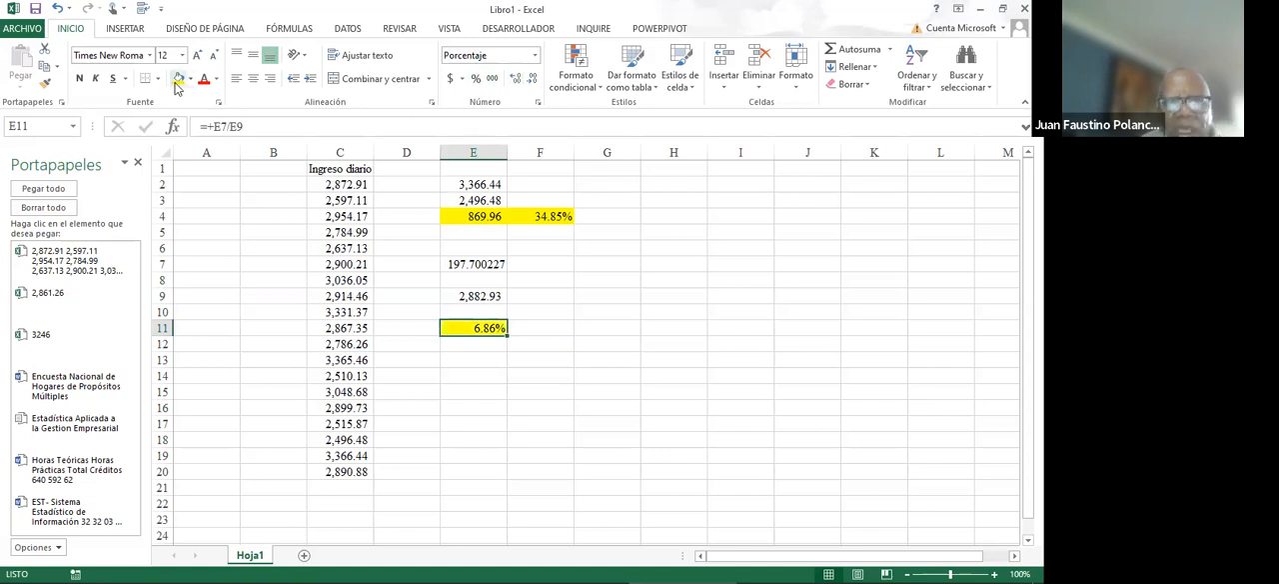
{"action": "left_click", "coordinate": [342, 232]}
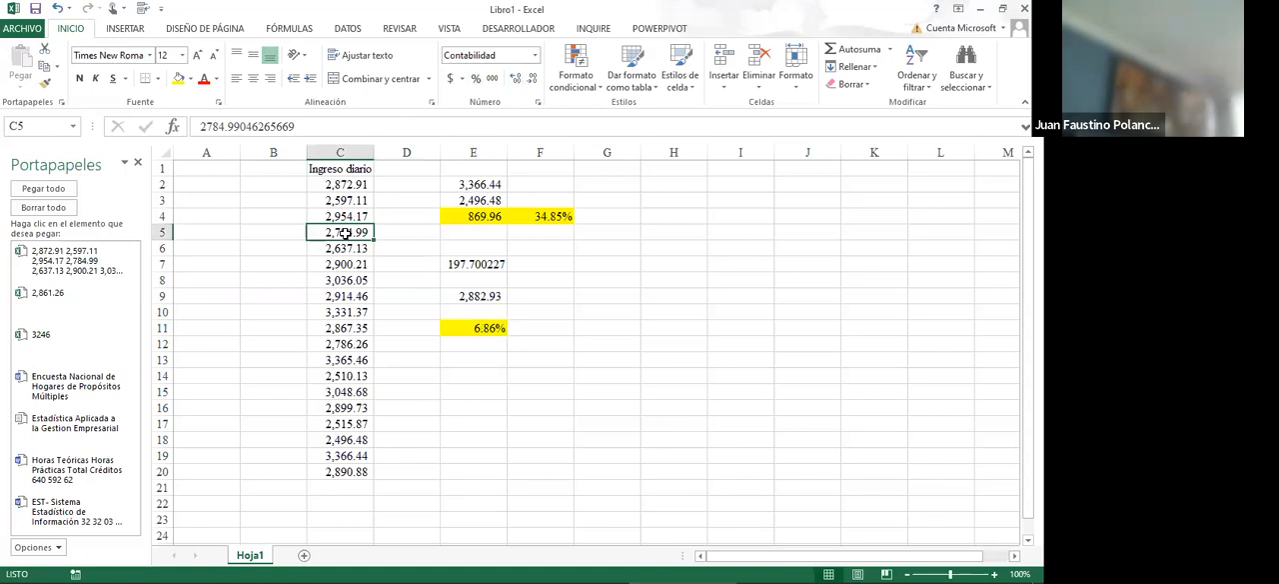
{"action": "left_click", "coordinate": [352, 244]}
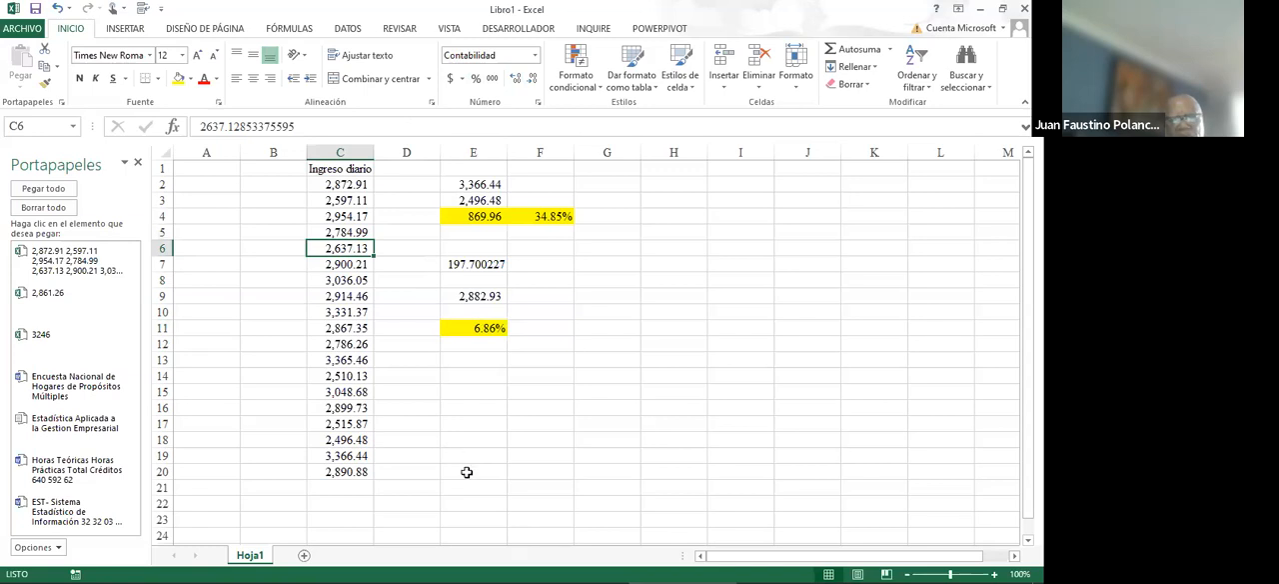
{"action": "left_click", "coordinate": [475, 328]}
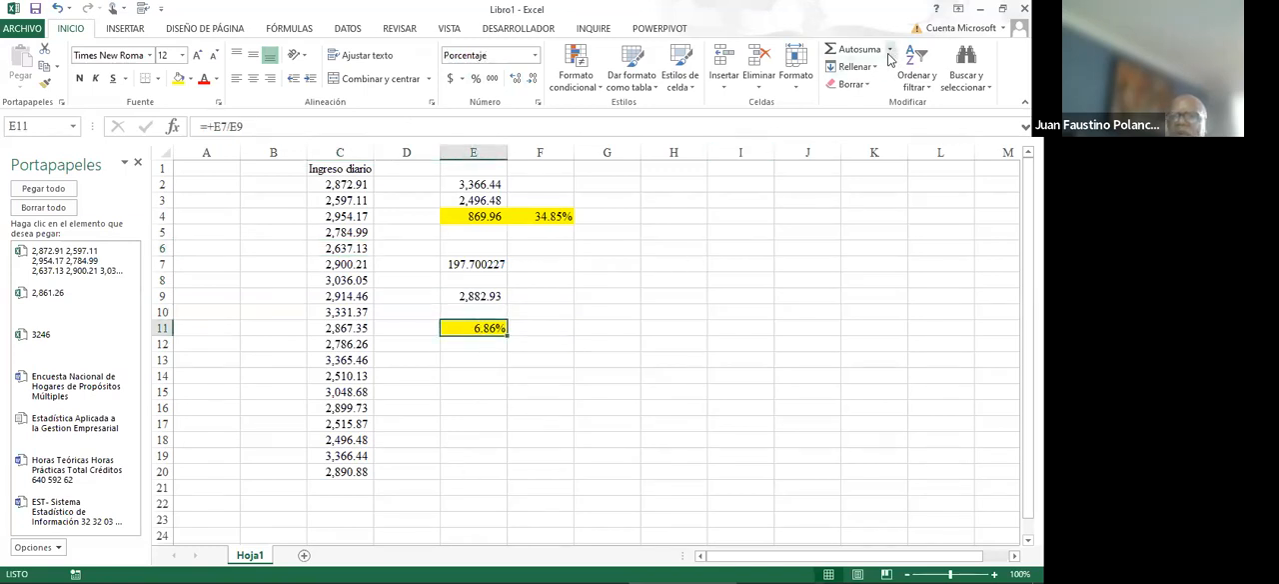
- Start inserting a function in cell E13 and locate the variance functions in the complete function list
{"action": "left_click", "coordinate": [474, 365]}
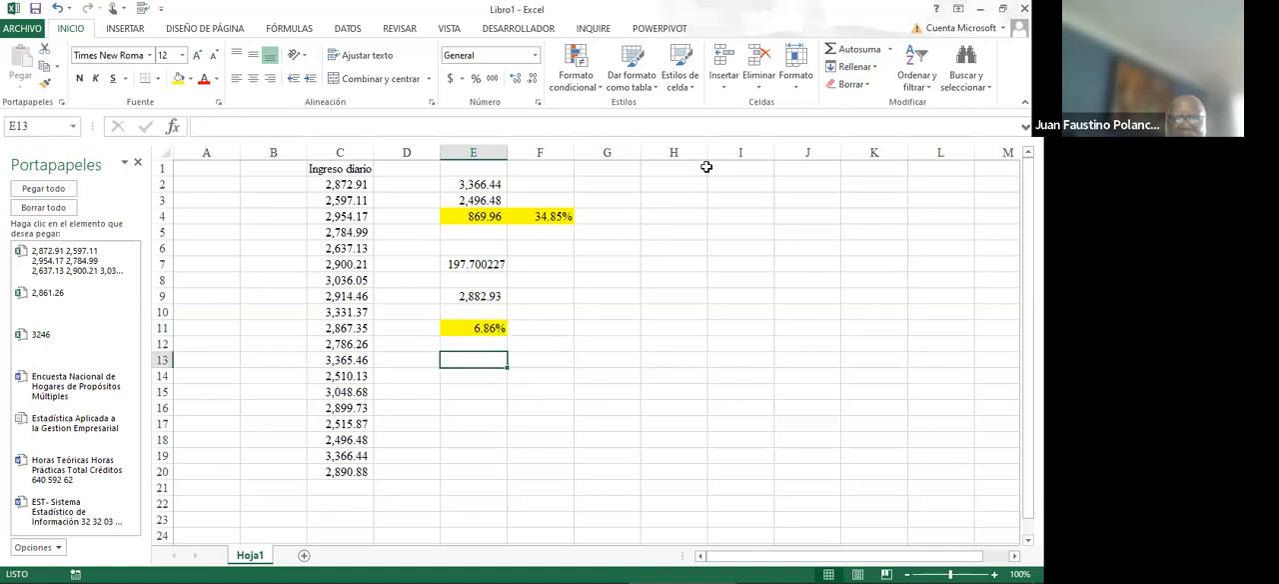
{"action": "left_click", "coordinate": [889, 54]}
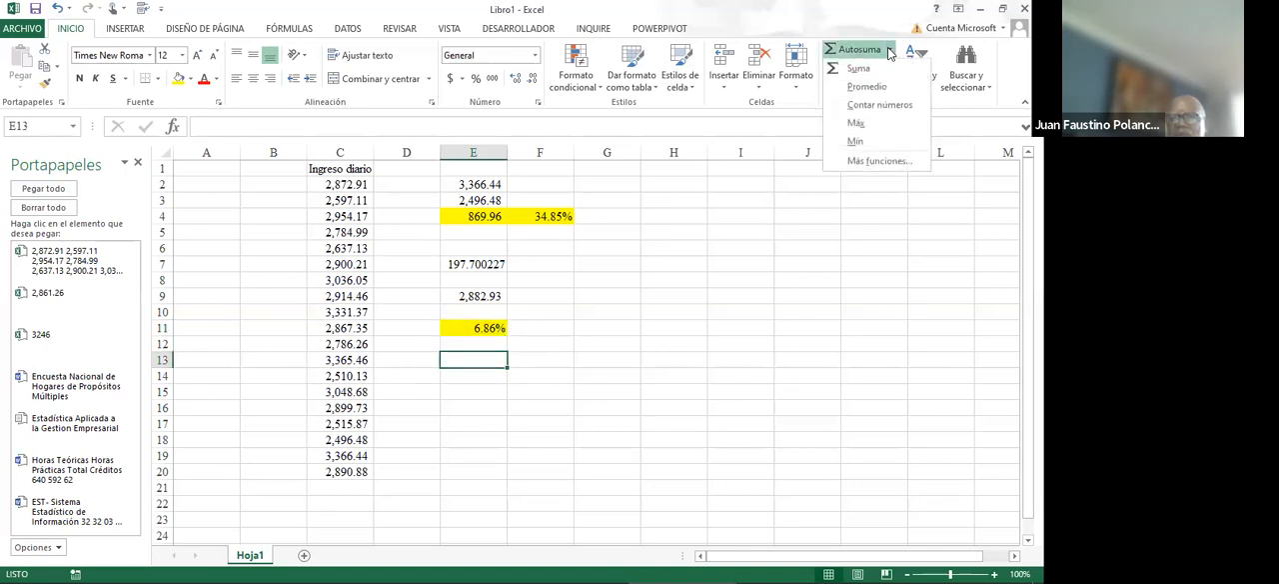
{"action": "left_click", "coordinate": [850, 162]}
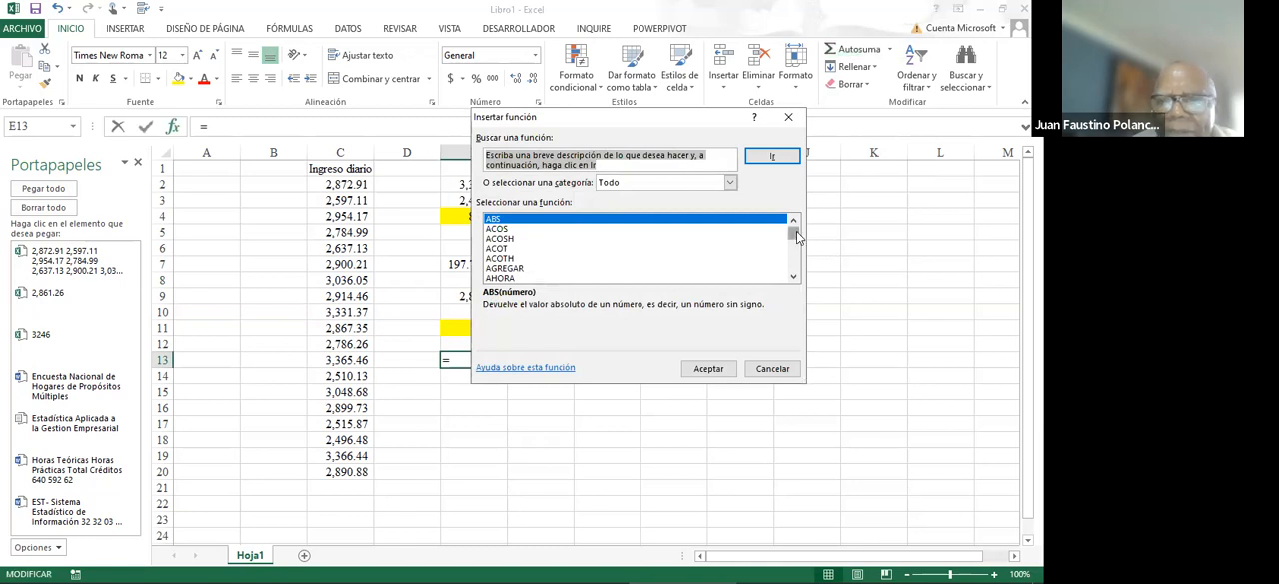
{"action": "left_click_drag", "start_coordinate": [798, 240], "coordinate": [796, 242]}
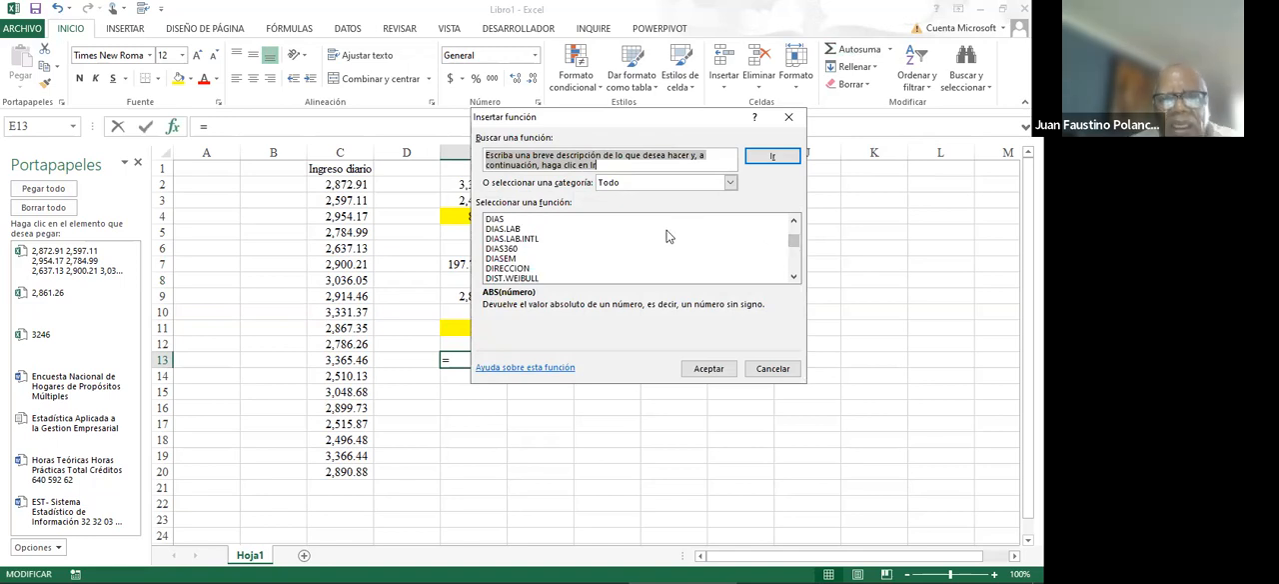
{"action": "left_click", "coordinate": [668, 229]}
{"action": "key", "text": "v"}
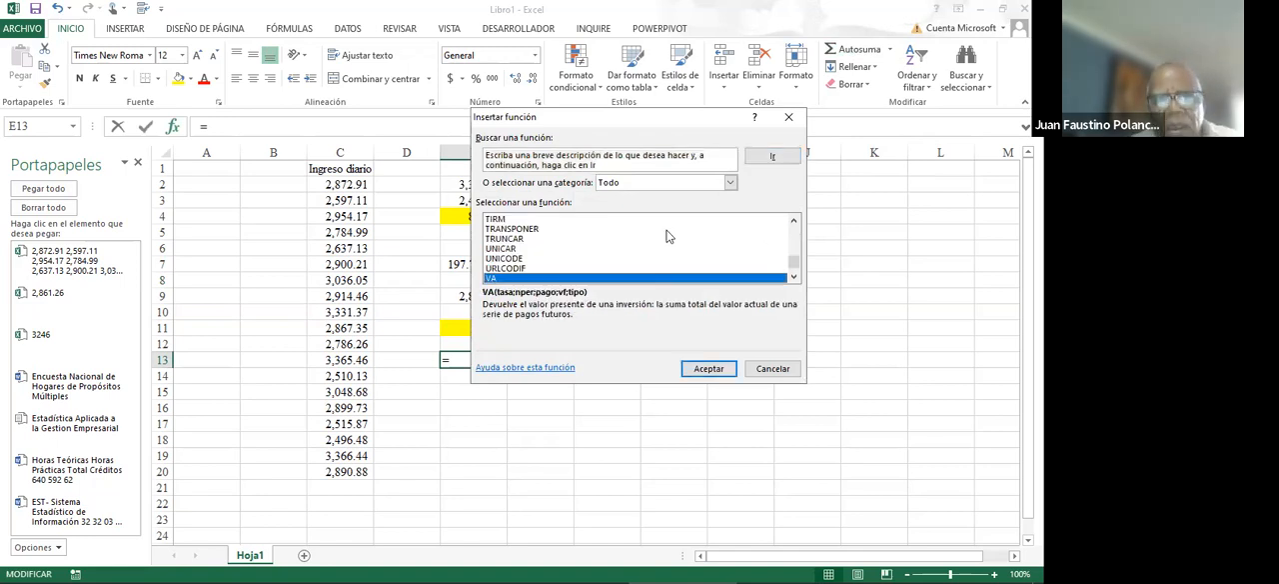
{"action": "key", "text": "a"}
{"action": "key", "text": "v"}
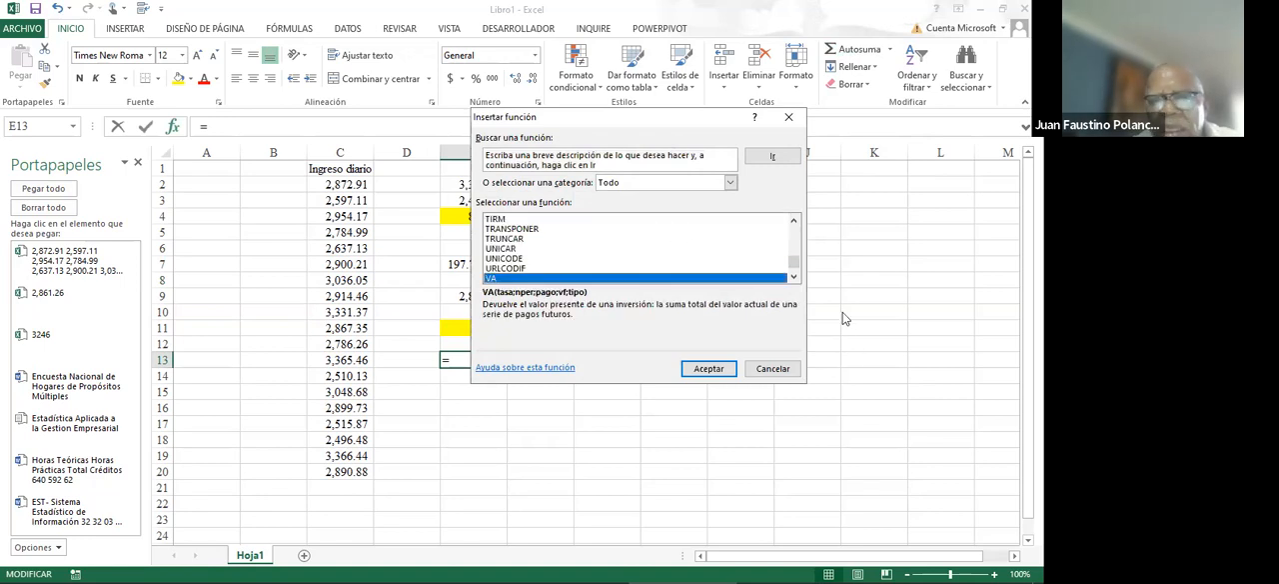
{"action": "left_click", "coordinate": [794, 278]}
{"action": "left_click", "coordinate": [793, 278]}
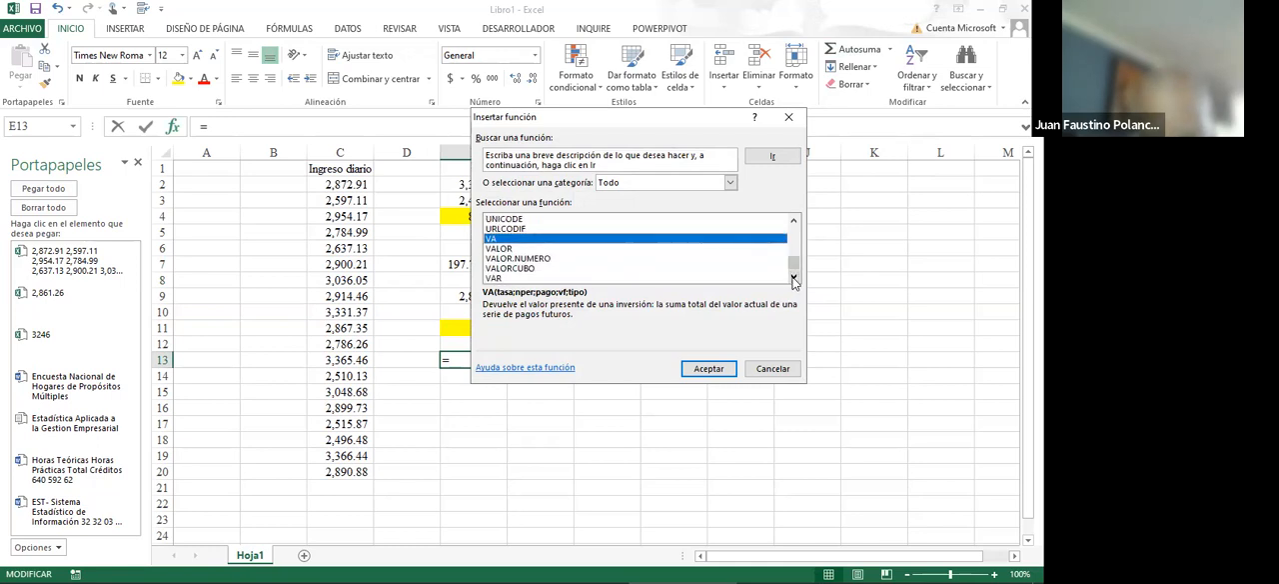
{"action": "left_click", "coordinate": [794, 279]}
{"action": "left_click", "coordinate": [794, 279]}
{"action": "left_click", "coordinate": [795, 279]}
{"action": "left_click", "coordinate": [794, 279]}
{"action": "left_click", "coordinate": [794, 279]}
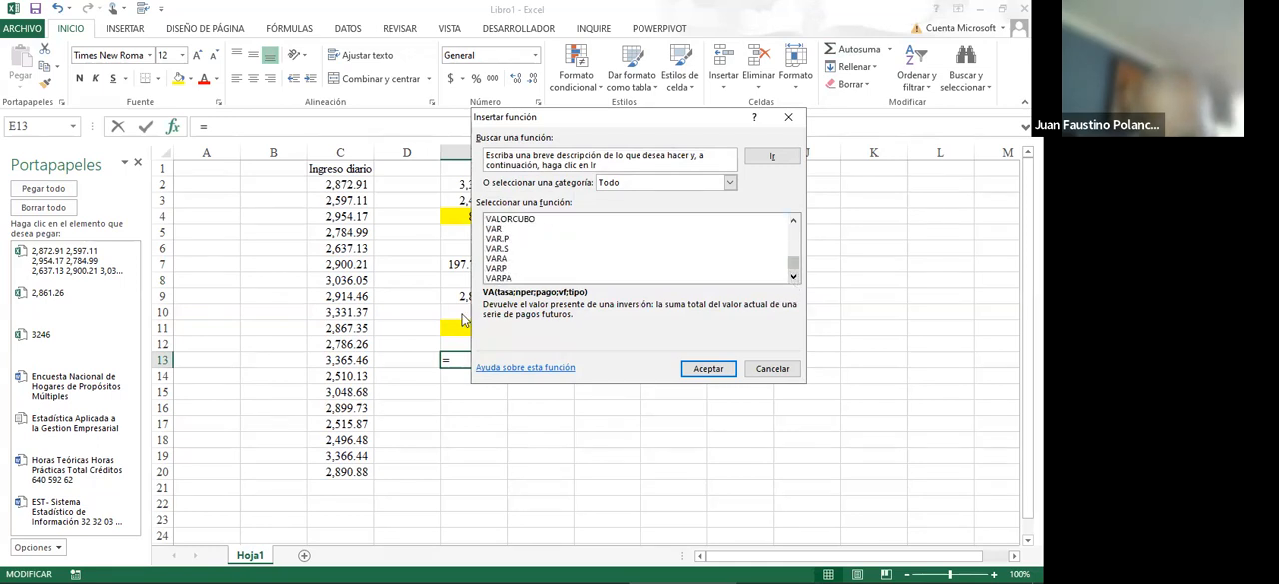
- Compare the descriptions of the variance functions VARA, VARP and VARPA
{"action": "left_click", "coordinate": [498, 259]}
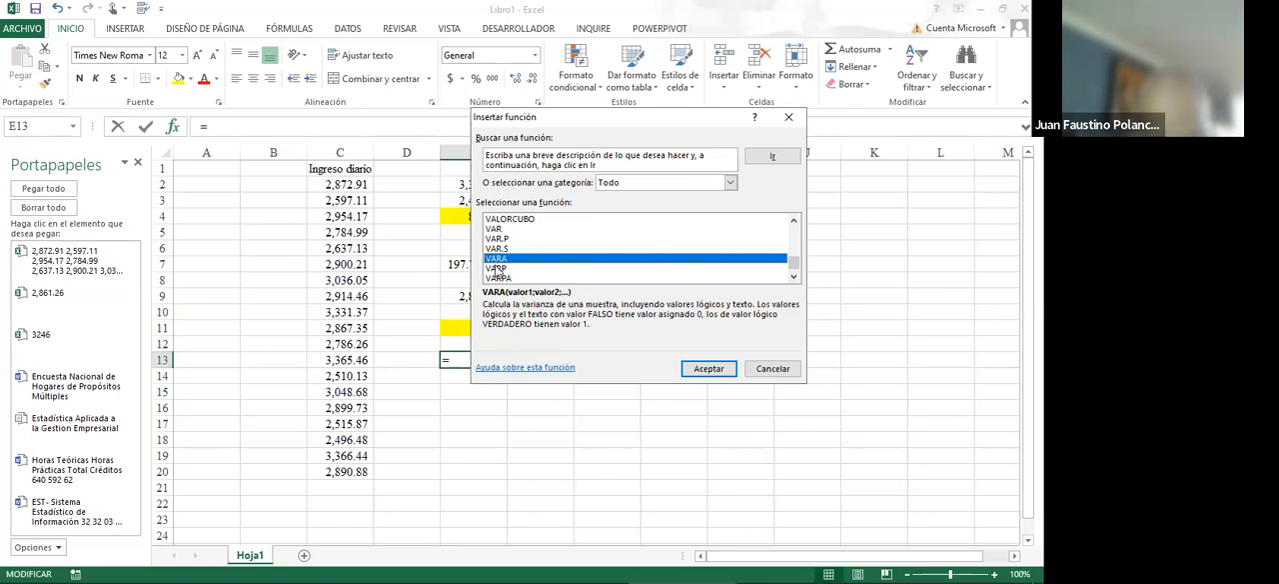
{"action": "left_click", "coordinate": [495, 268]}
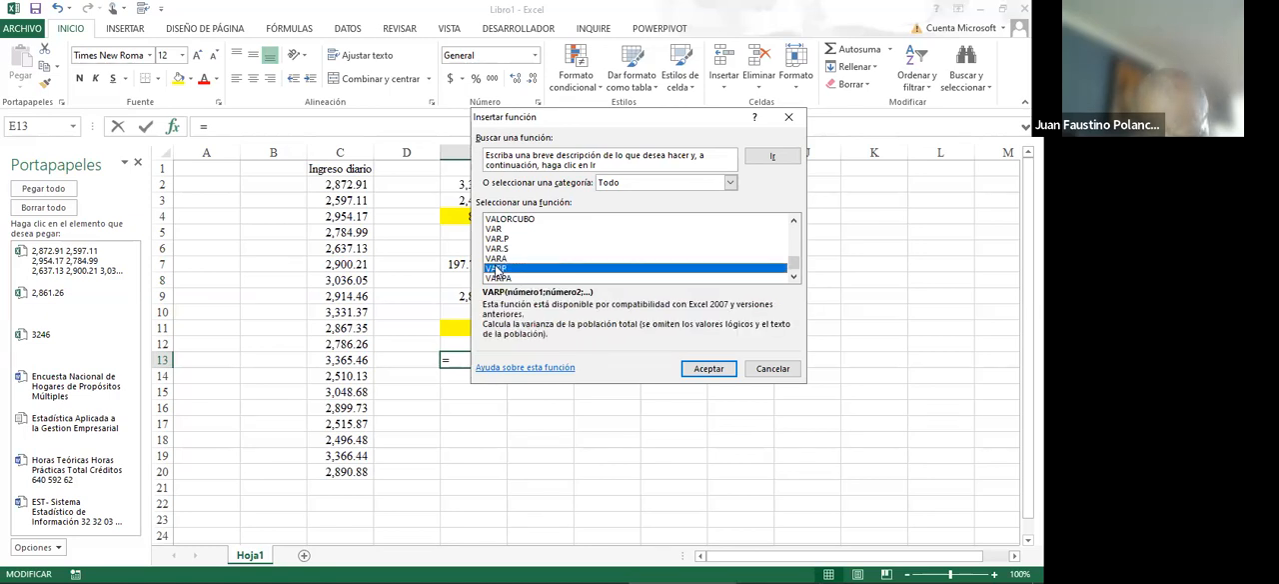
{"action": "left_click", "coordinate": [495, 258]}
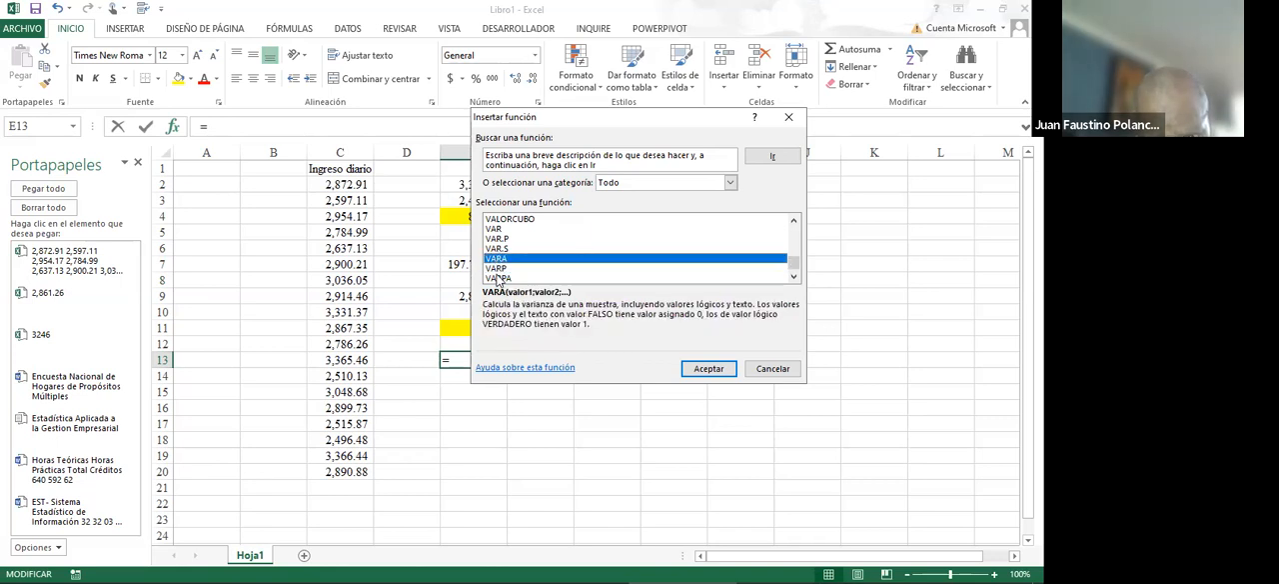
{"action": "left_click", "coordinate": [497, 278]}
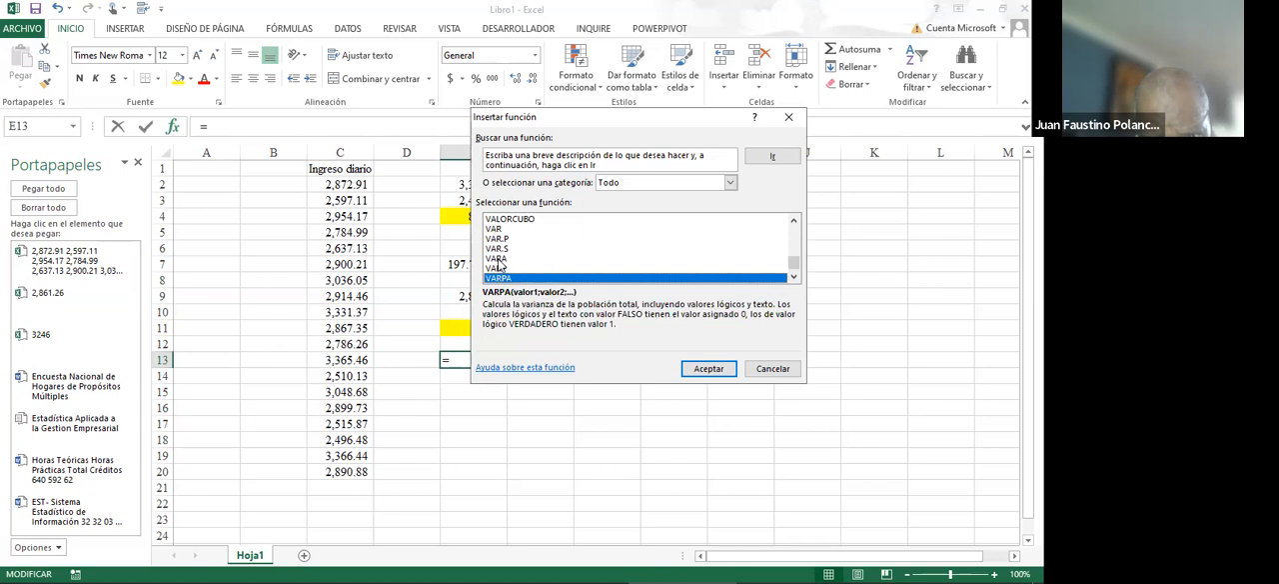
- Calculate the sample variance of the daily income values C2:C20 in cell E13 with the VARA function
{"action": "left_click", "coordinate": [500, 259]}
{"action": "left_click", "coordinate": [709, 367]}
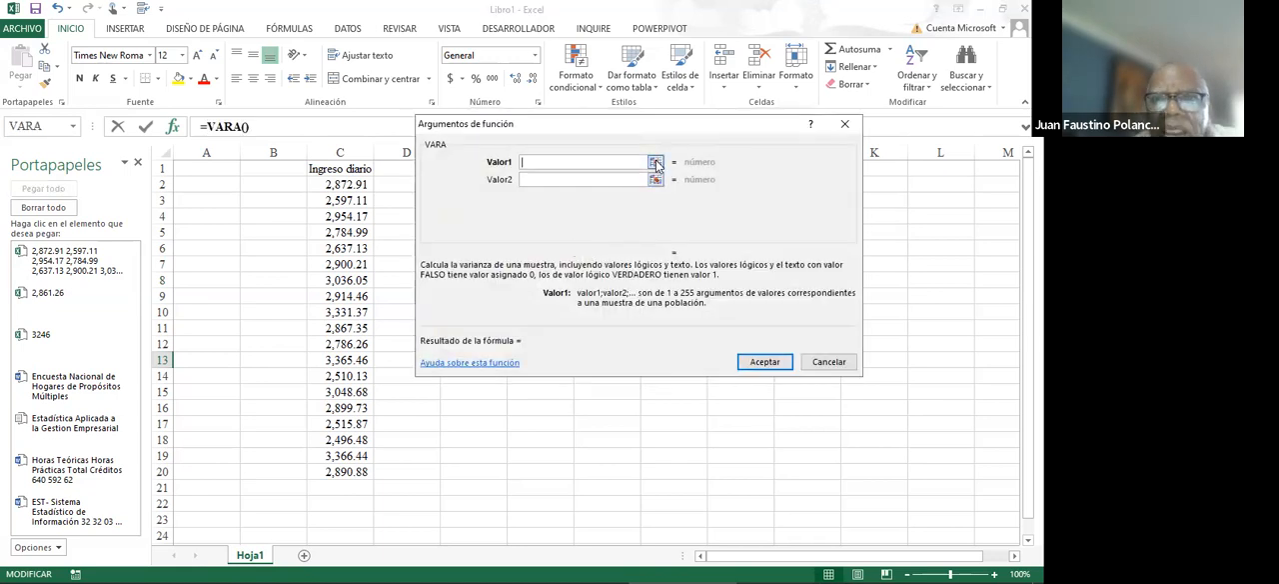
{"action": "left_click", "coordinate": [656, 161]}
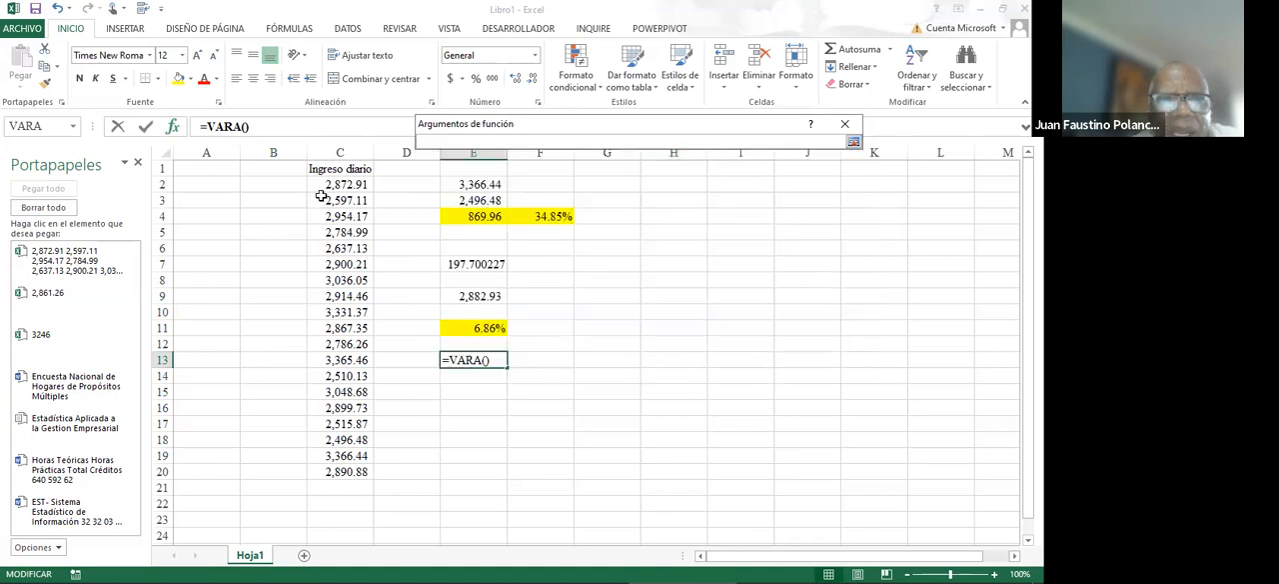
{"action": "left_click_drag", "start_coordinate": [325, 185], "coordinate": [325, 475]}
{"action": "key", "text": "Return"}
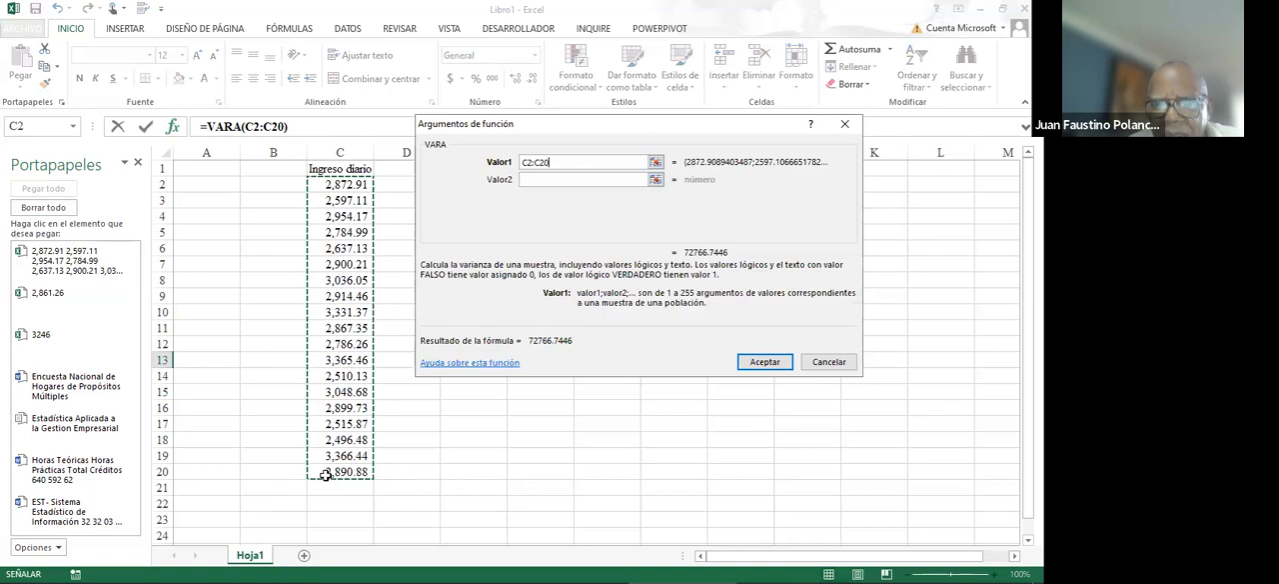
{"action": "left_click", "coordinate": [767, 364]}
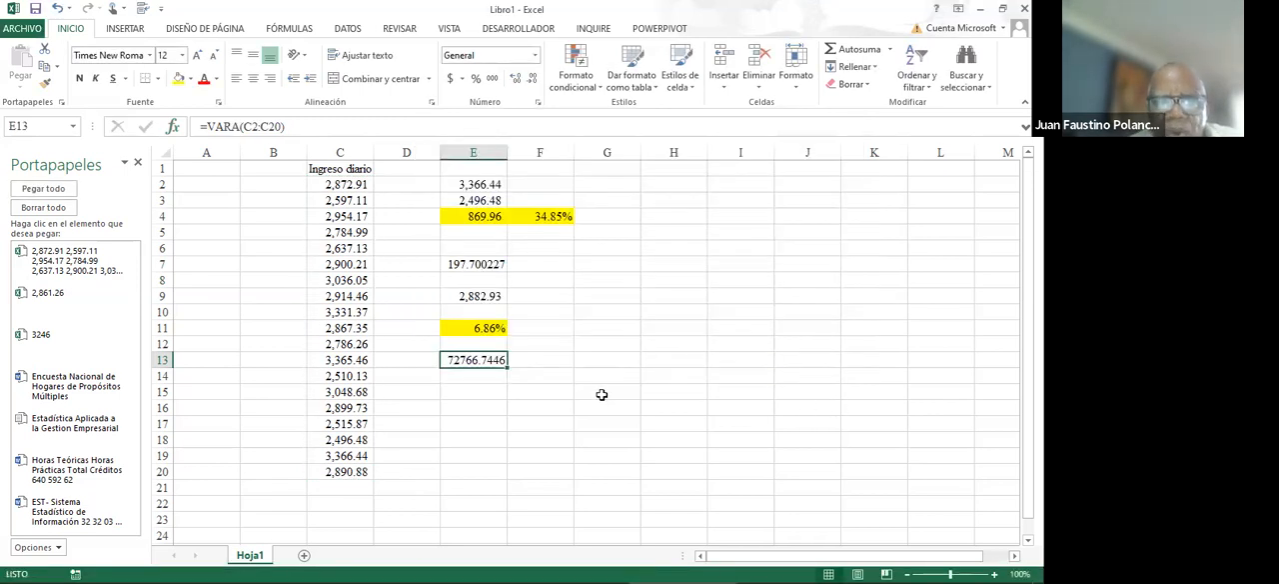
- Calculate the standard deviation in cell E15 by raising the variance in E13 to the power 0.5
{"action": "left_click", "coordinate": [483, 392]}
{"action": "type", "text": "+"}
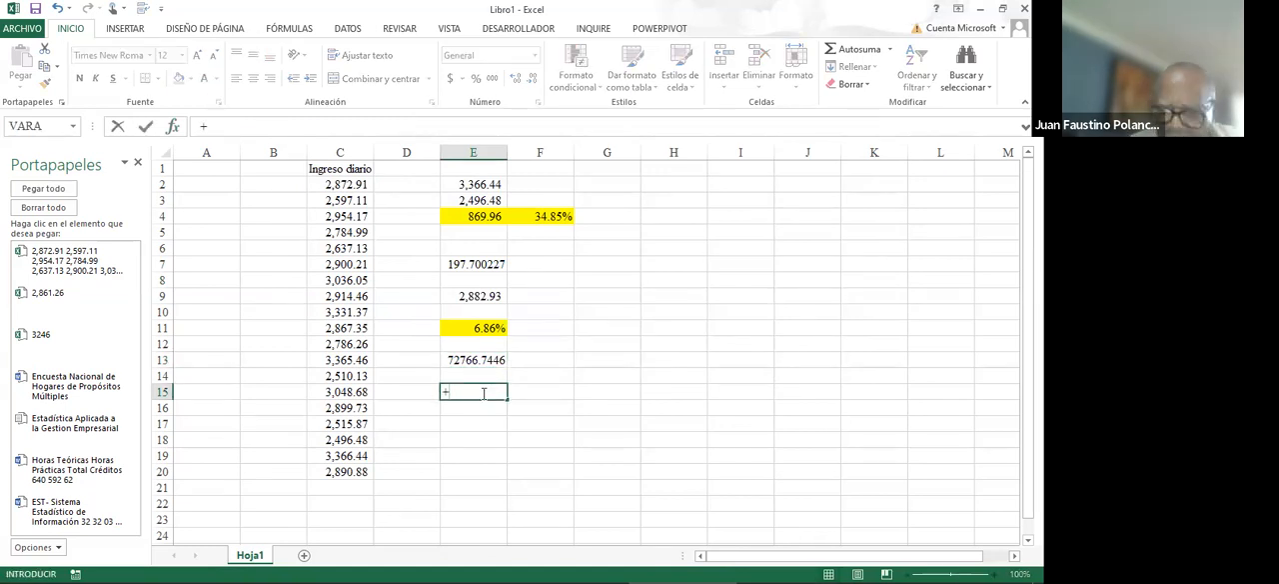
{"action": "key", "text": "Up"}
{"action": "key", "text": "Up"}
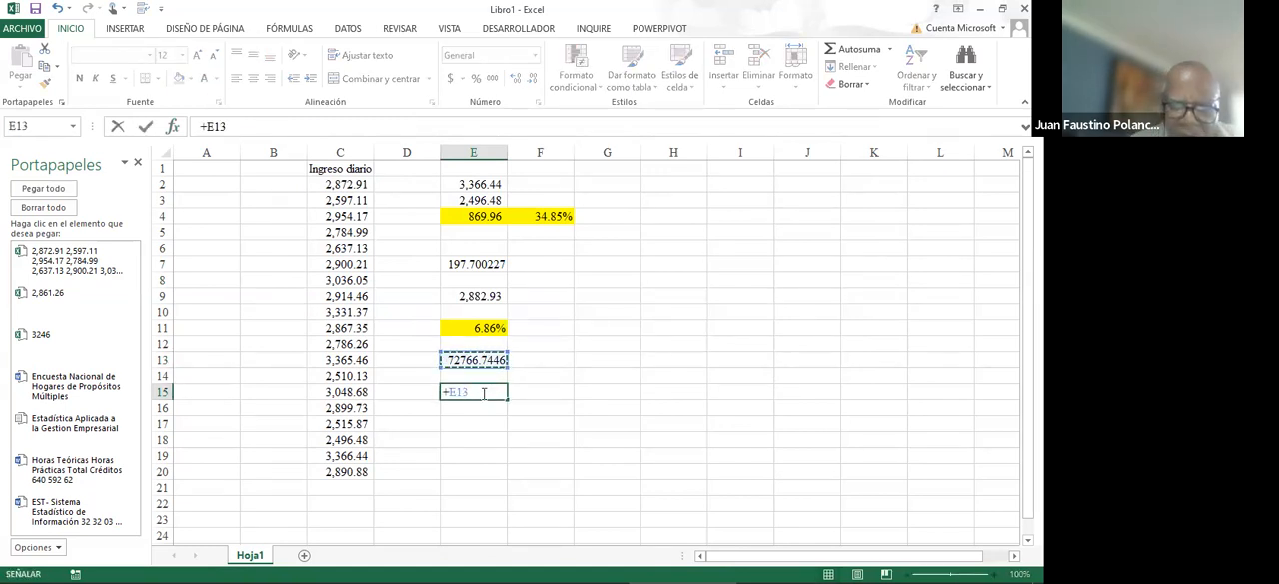
{"action": "type", "text": "^.5"}
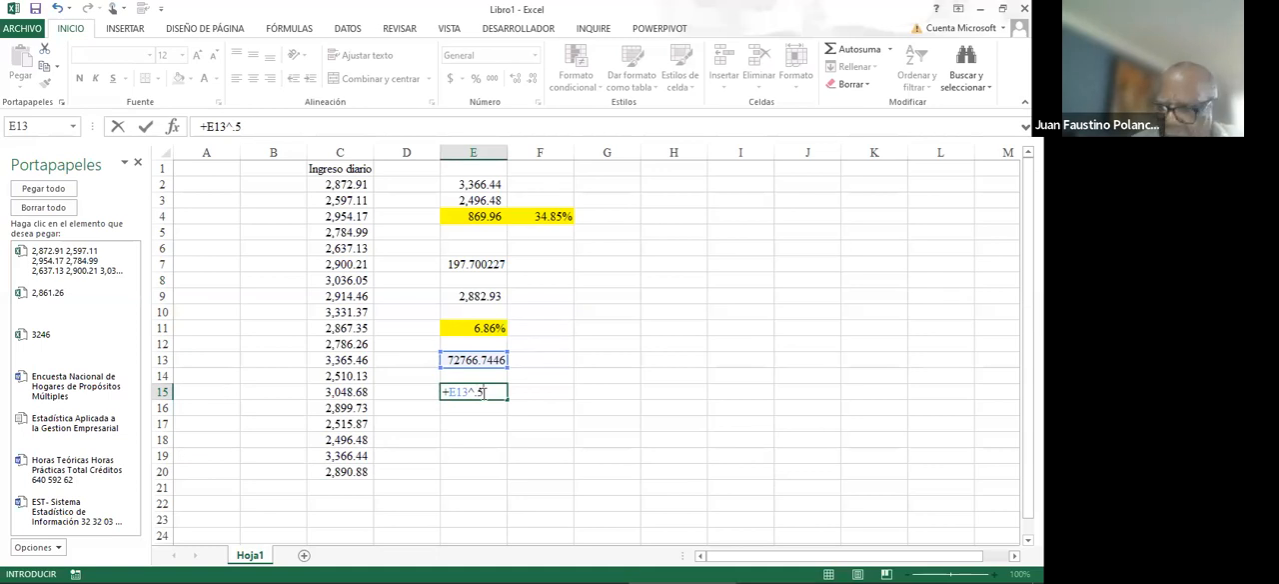
{"action": "key", "text": "Return"}
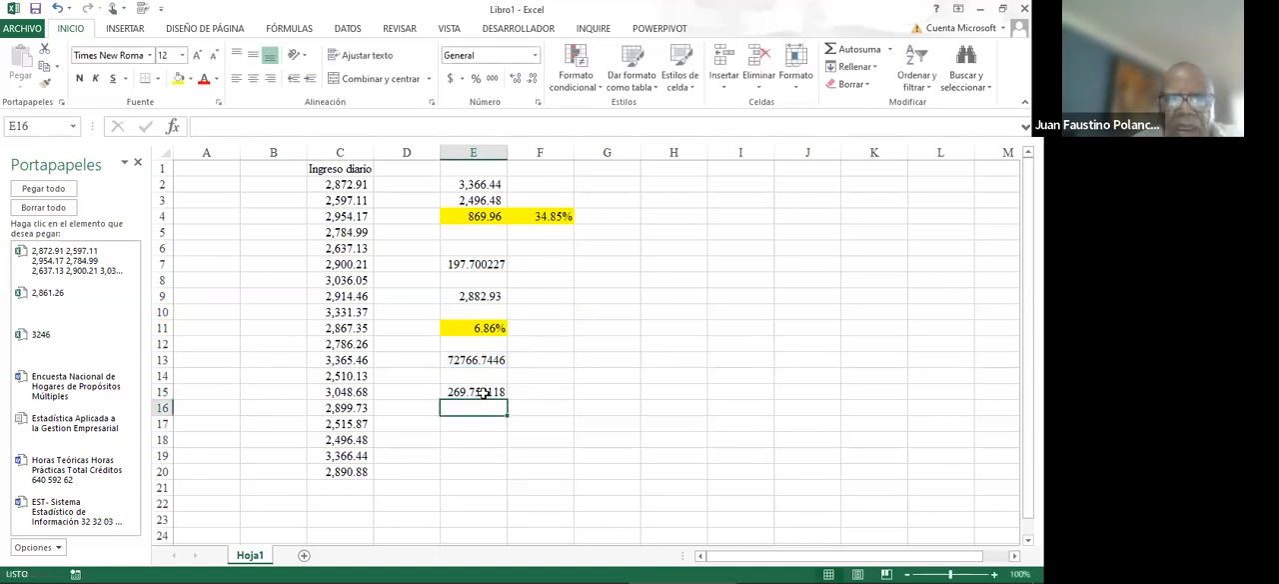
- Review the formulas behind the standard deviation in E15 and the mean deviation in E7
{"action": "left_click", "coordinate": [483, 394]}
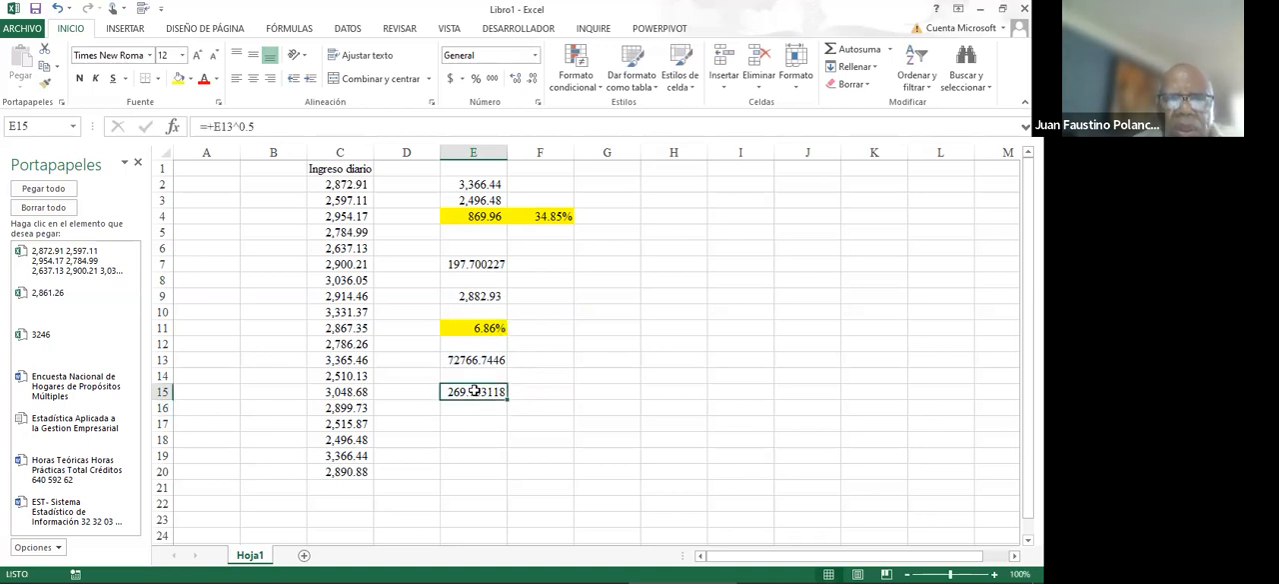
{"action": "double_click", "coordinate": [480, 263]}
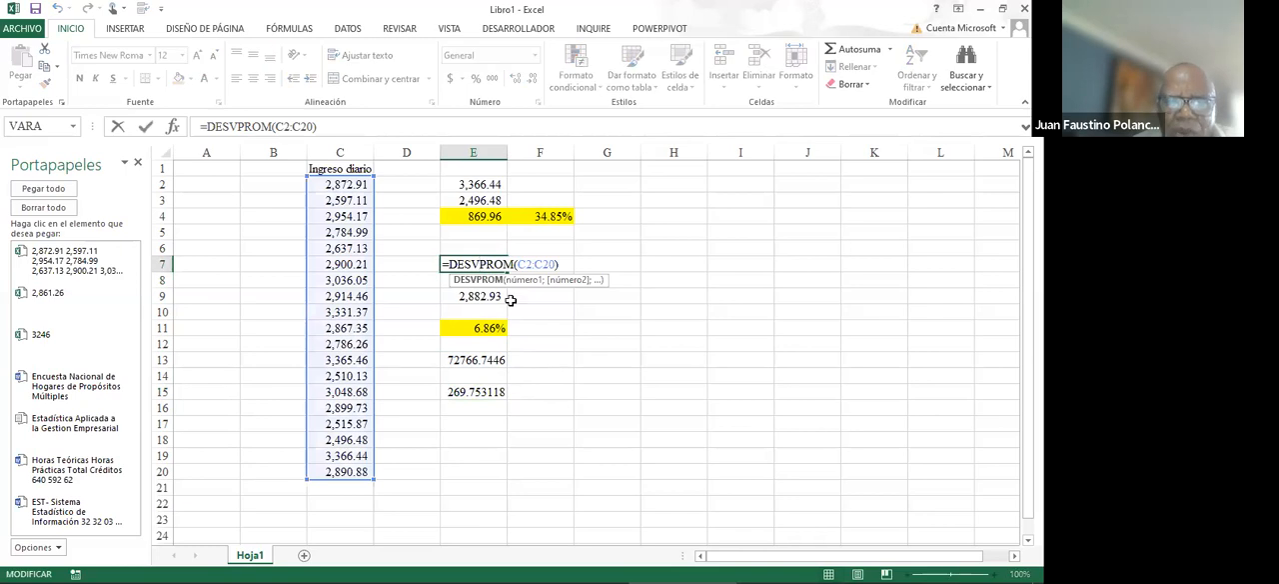
{"action": "left_click", "coordinate": [490, 392]}
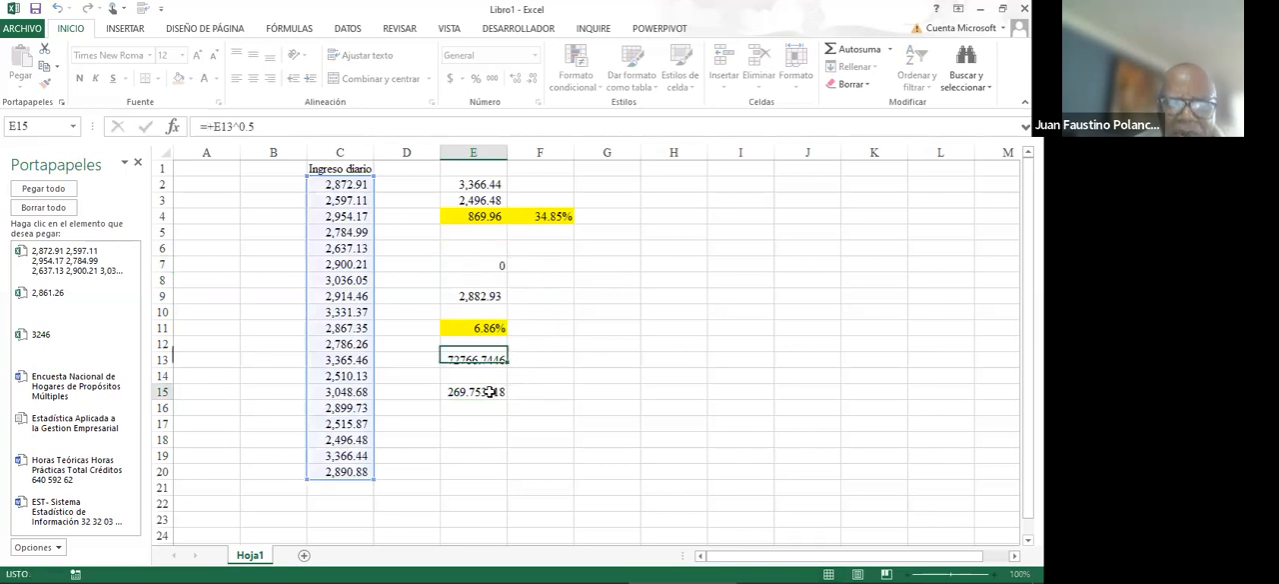
- Format the standard deviation in cell E15 with thousands separators and two decimals
{"action": "left_click", "coordinate": [492, 263]}
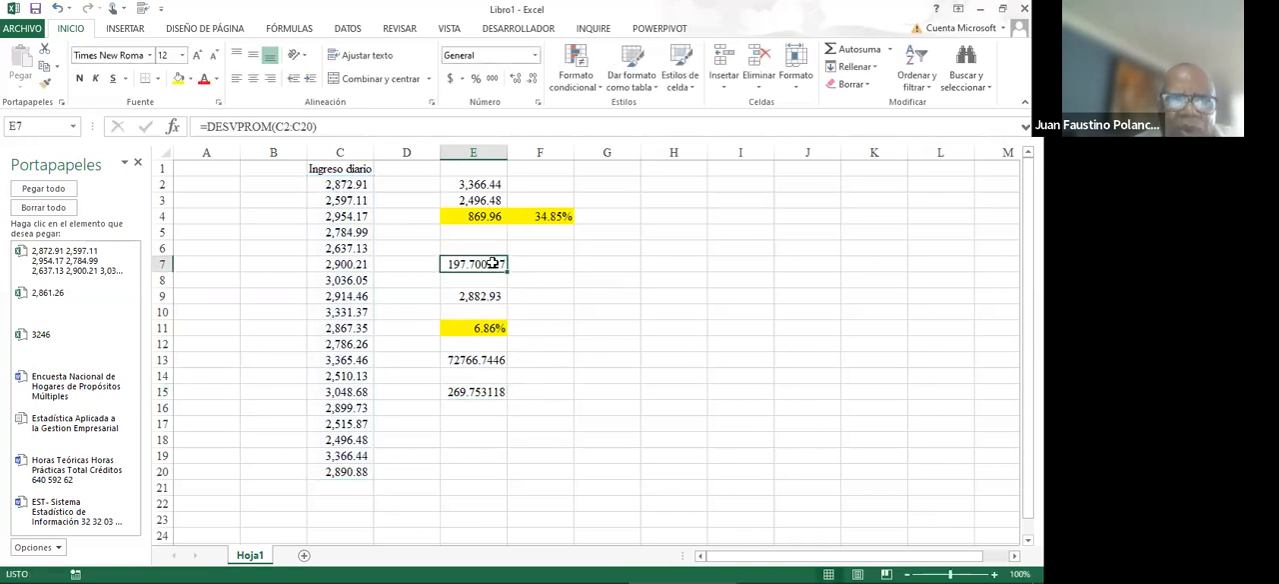
{"action": "left_click", "coordinate": [475, 392]}
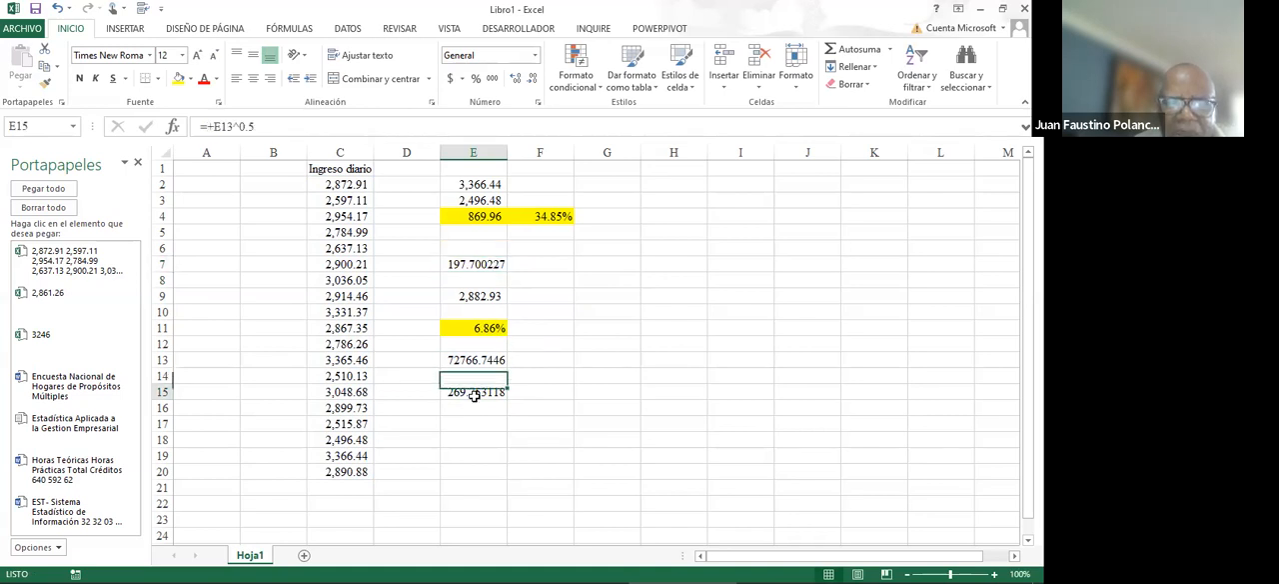
{"action": "left_click", "coordinate": [477, 79]}
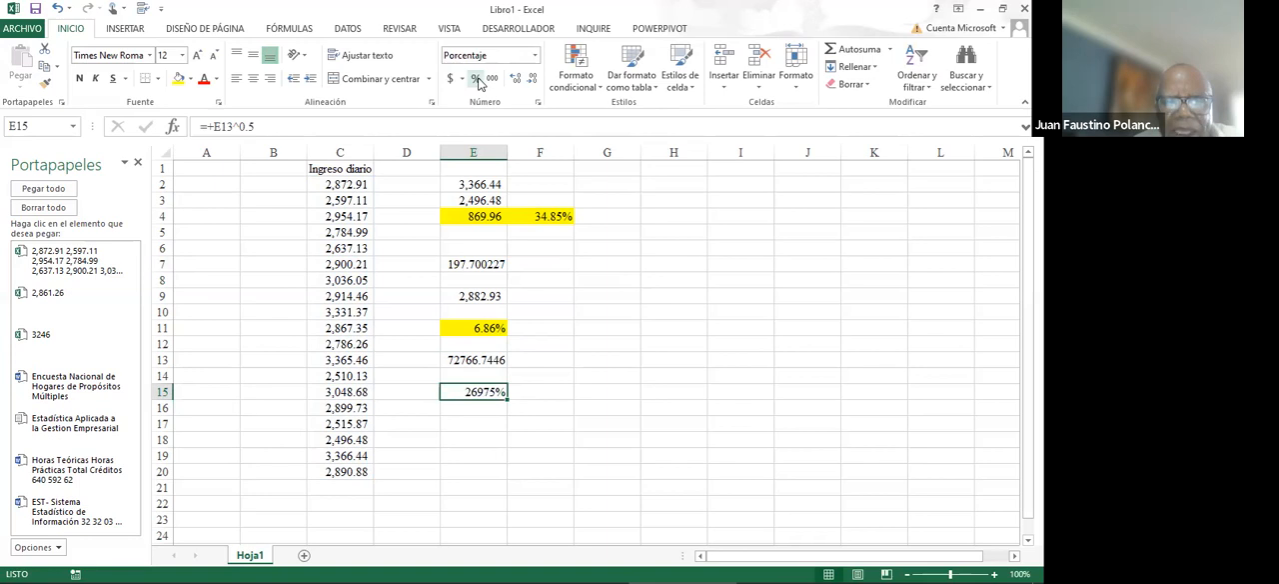
{"action": "left_click", "coordinate": [491, 80]}
{"action": "left_click", "coordinate": [476, 419]}
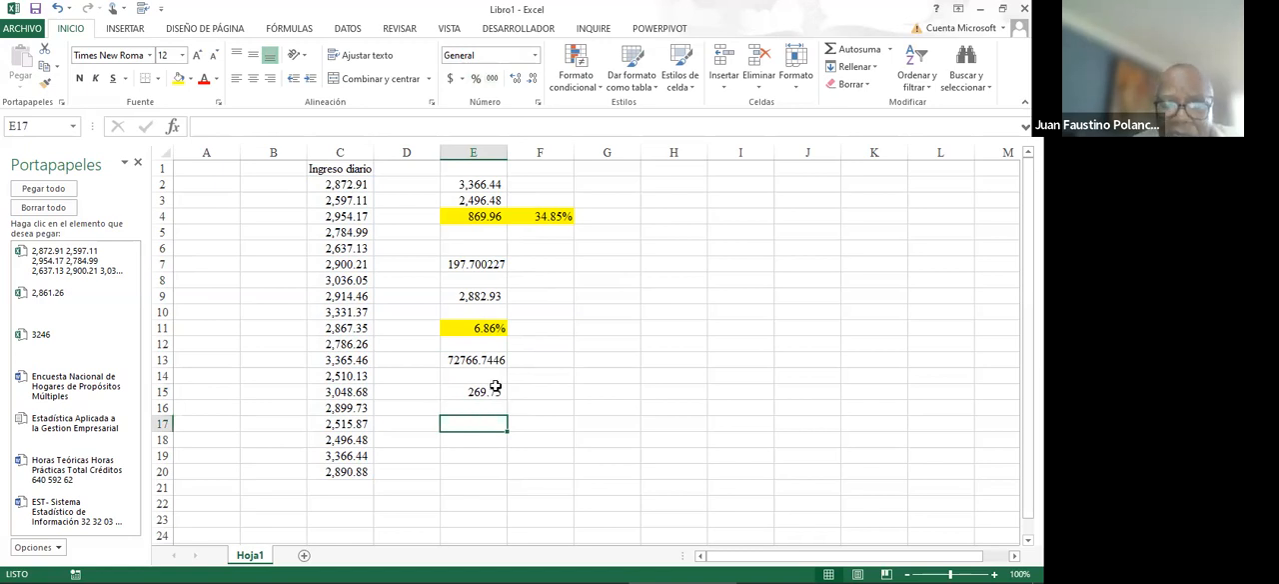
{"action": "left_click", "coordinate": [495, 389]}
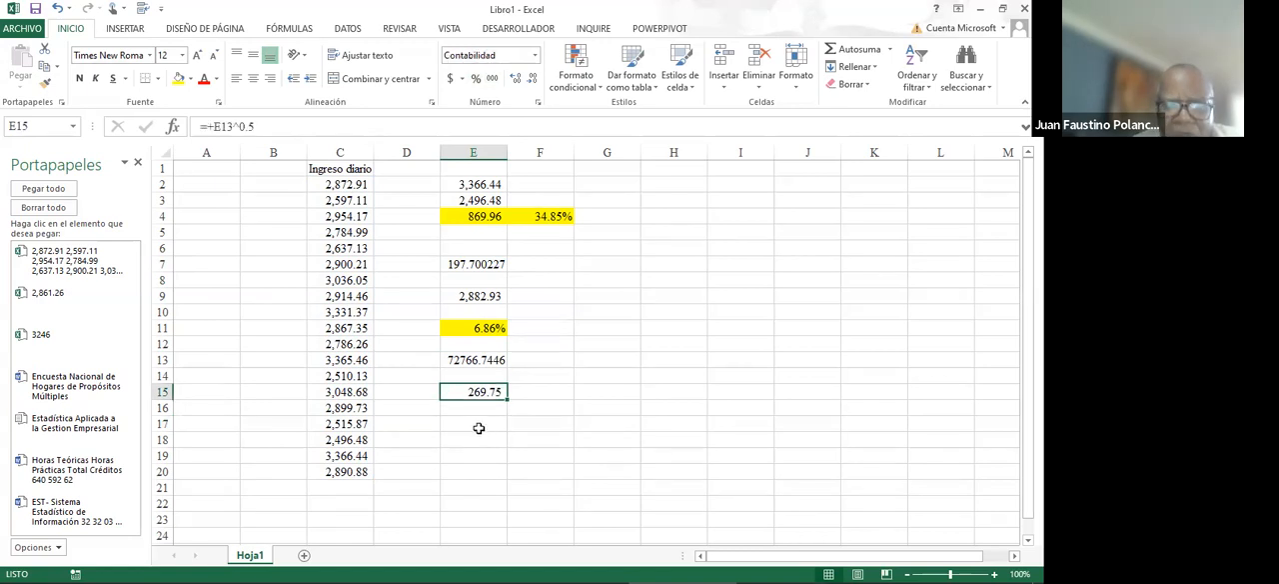
{"action": "left_click", "coordinate": [478, 424]}
{"action": "type", "text": "+"}
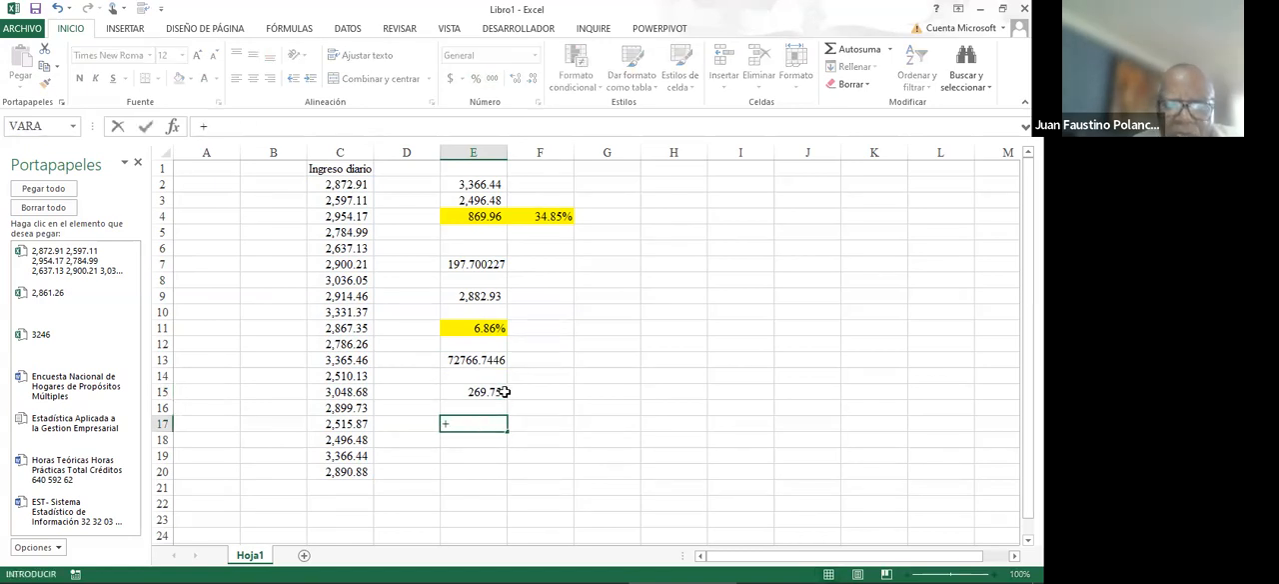
{"action": "left_click", "coordinate": [488, 391]}
{"action": "type", "text": "/"}
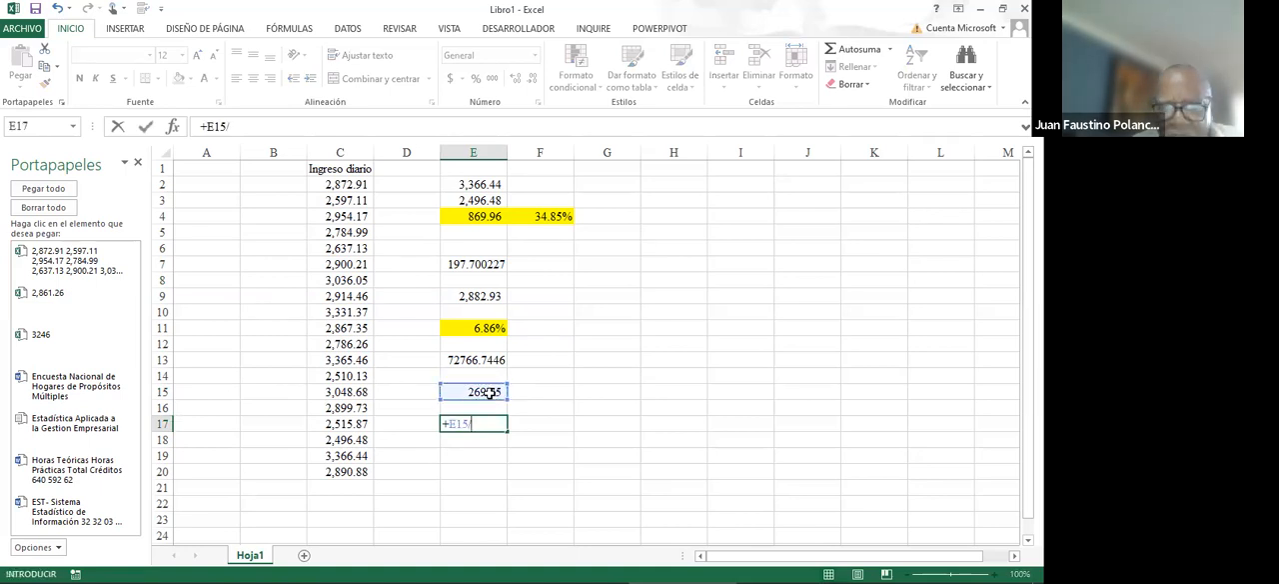
{"action": "left_click", "coordinate": [483, 362]}
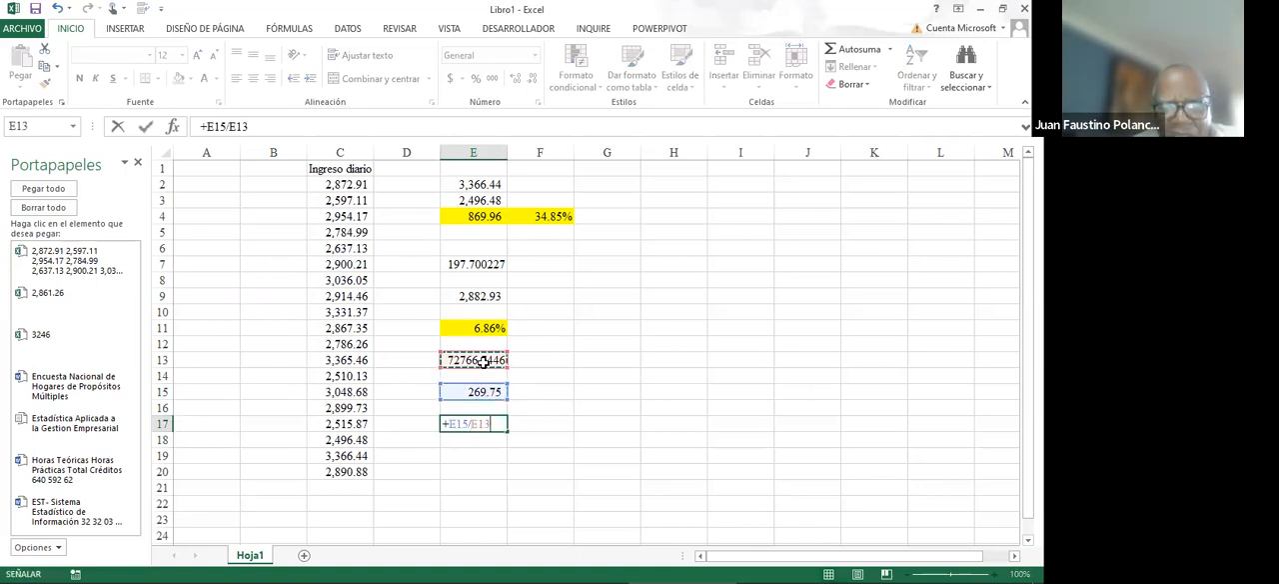
{"action": "key", "text": "Escape"}
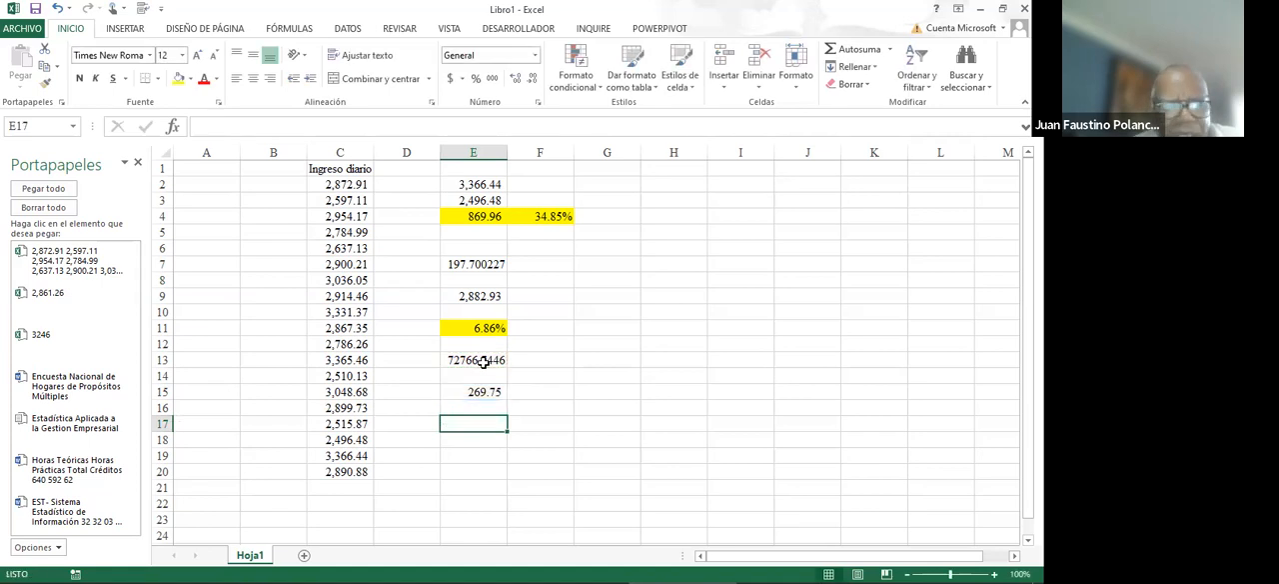
- Calculate the coefficient of variation in cell E17 by dividing the standard deviation in E15 by the mean in E9
{"action": "left_click", "coordinate": [487, 392]}
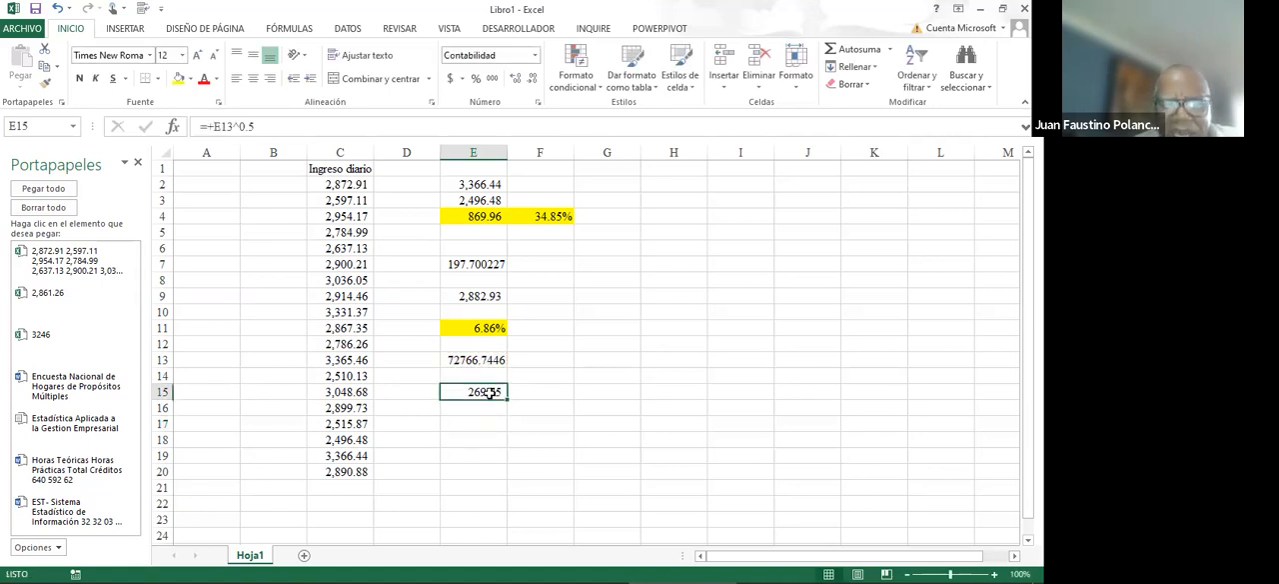
{"action": "left_click", "coordinate": [476, 424]}
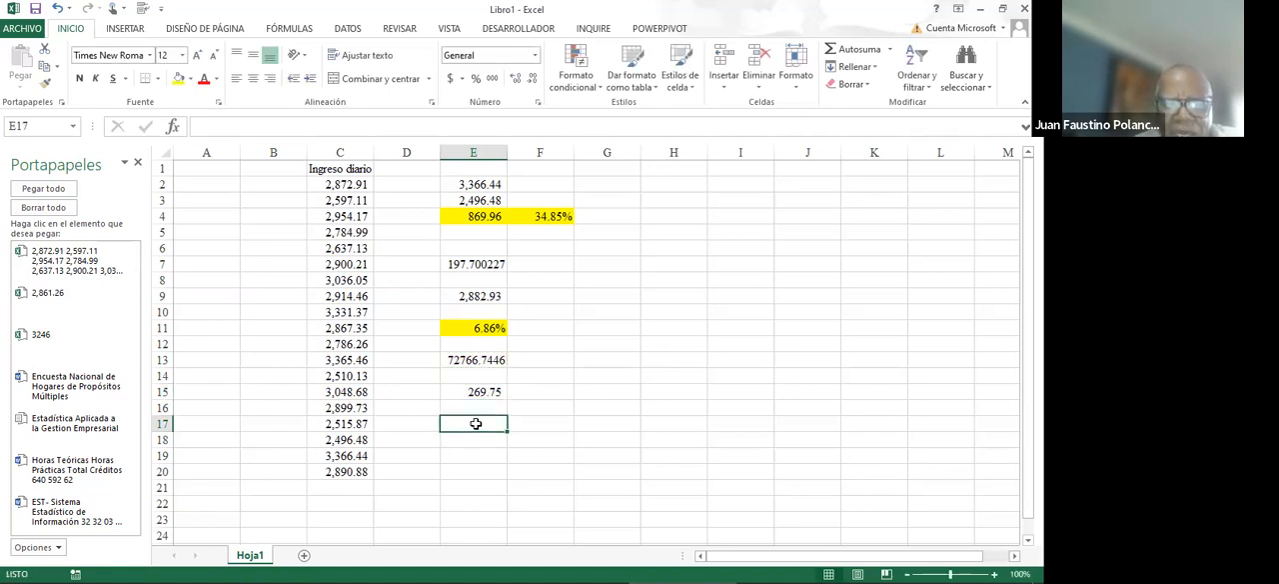
{"action": "type", "text": "+"}
{"action": "left_click", "coordinate": [482, 392]}
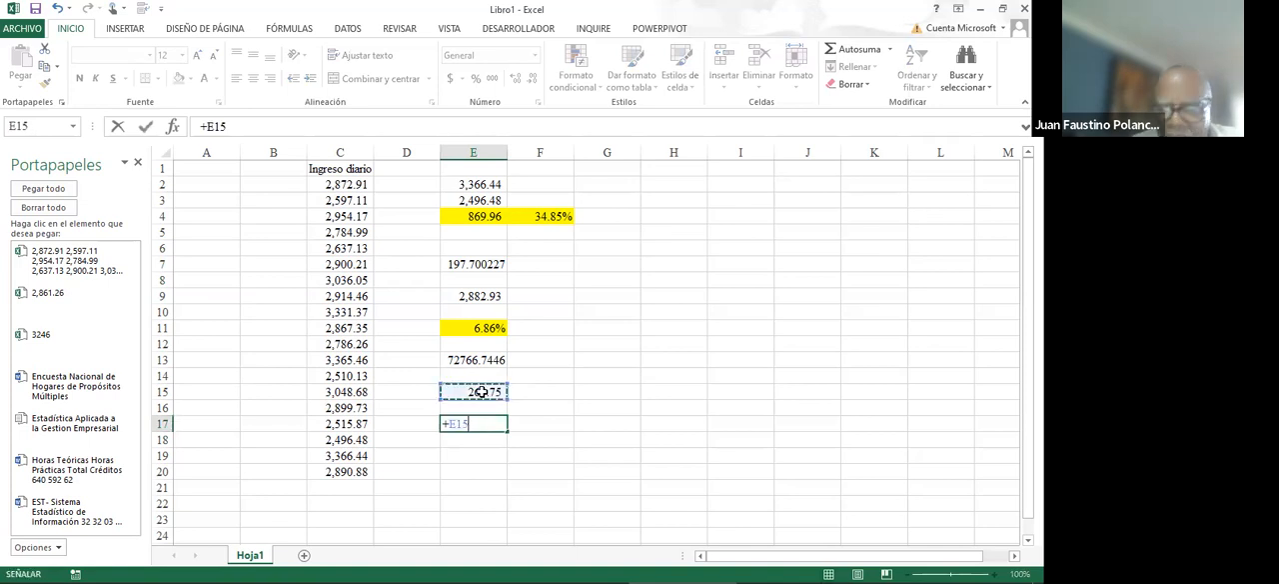
{"action": "type", "text": "/"}
{"action": "left_click", "coordinate": [496, 297]}
{"action": "key", "text": "Return"}
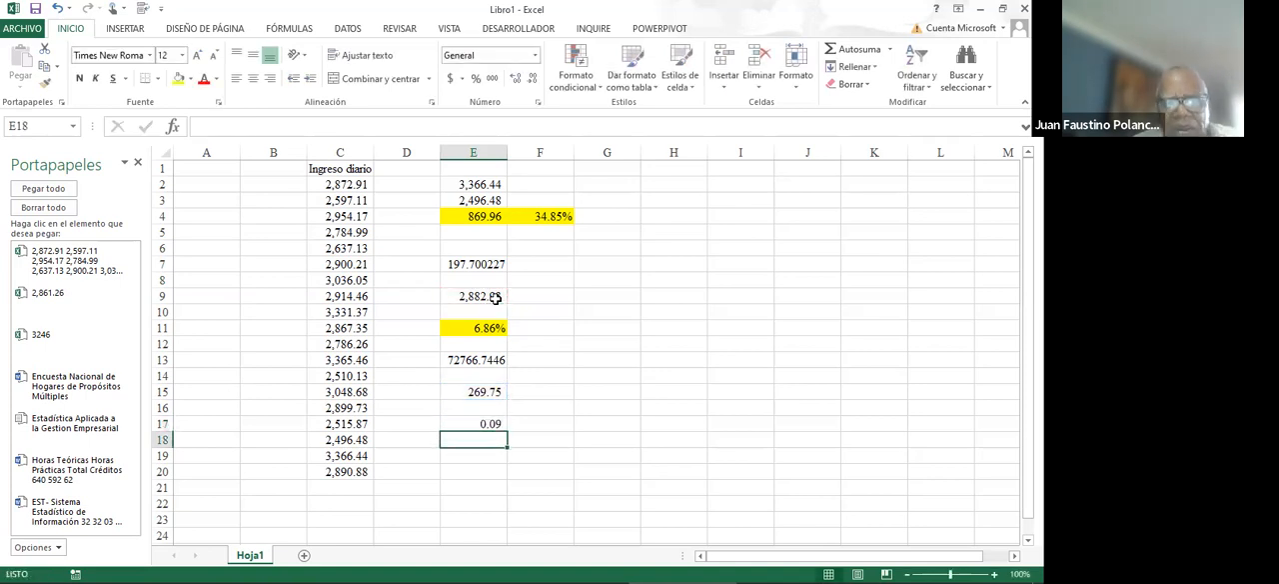
- Format the coefficient of variation in E17 as a percentage with three decimals
{"action": "left_click", "coordinate": [471, 420]}
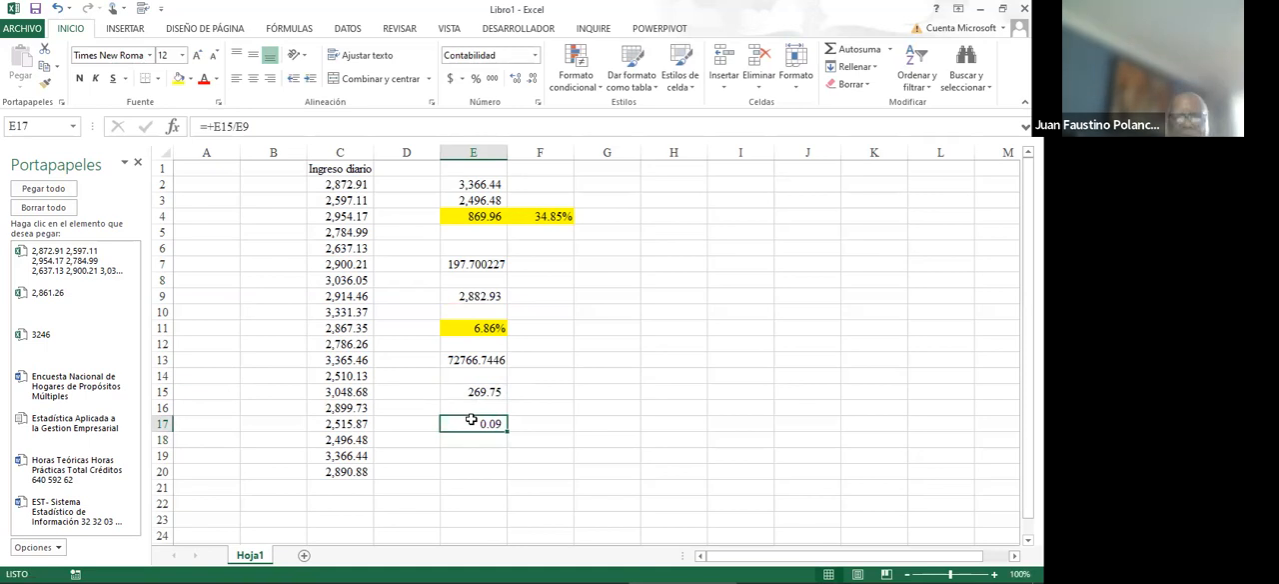
{"action": "left_click", "coordinate": [517, 81]}
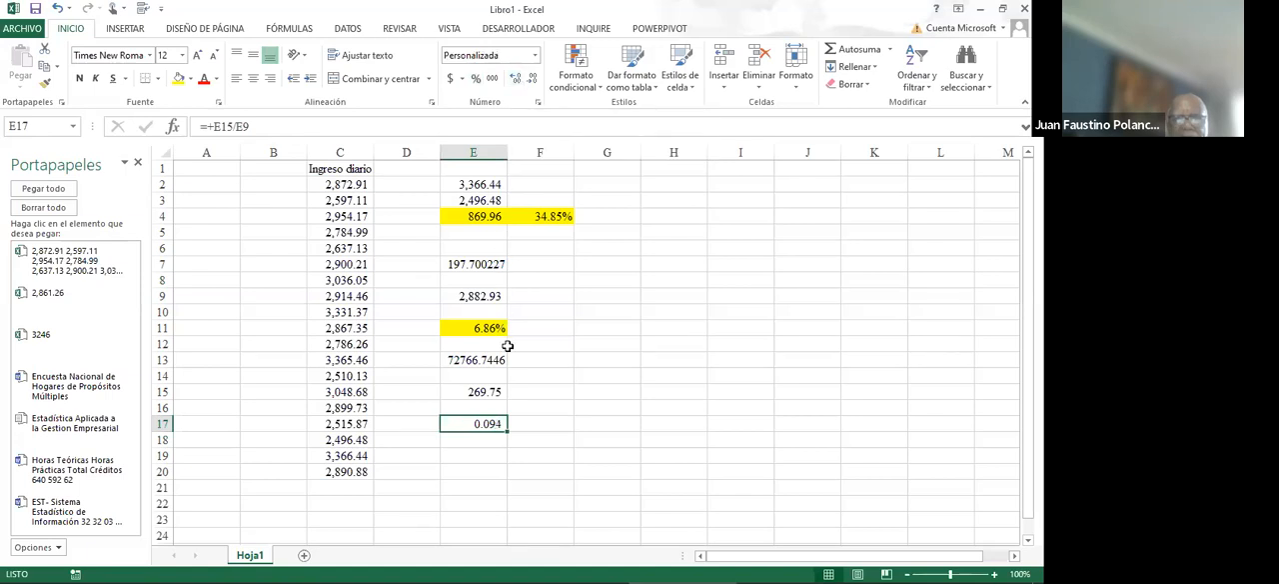
{"action": "left_click", "coordinate": [476, 79]}
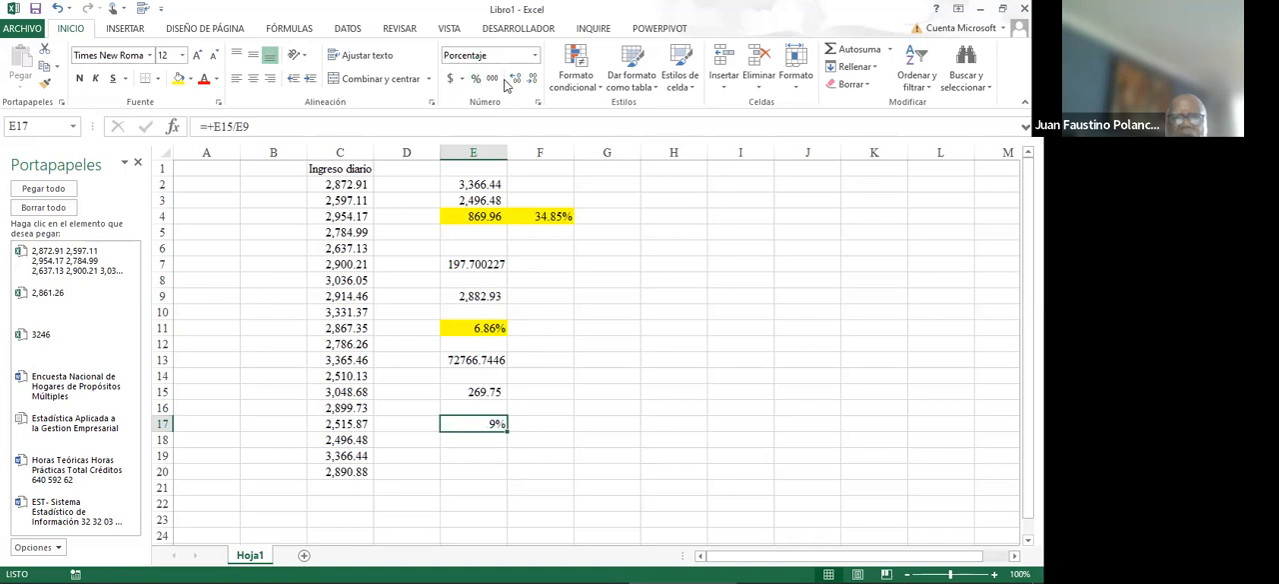
{"action": "left_click", "coordinate": [515, 80]}
{"action": "left_click", "coordinate": [515, 80]}
{"action": "left_click", "coordinate": [515, 80]}
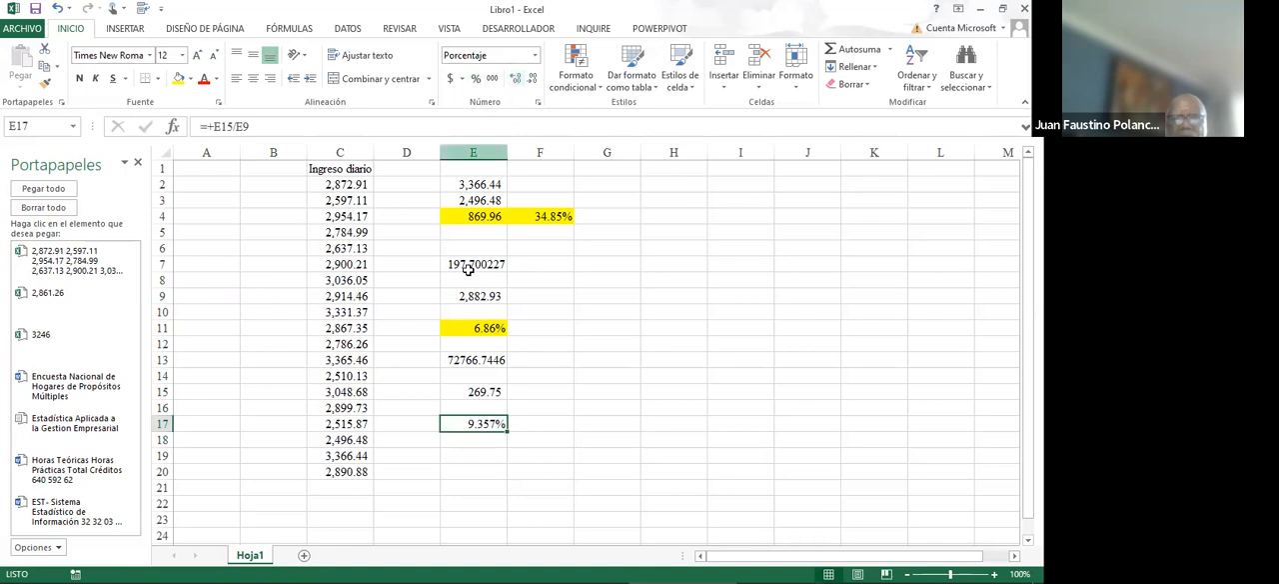
- Review the mean formula in E9 and the daily income values in C2:C20 that it uses
{"action": "left_click", "coordinate": [475, 306]}
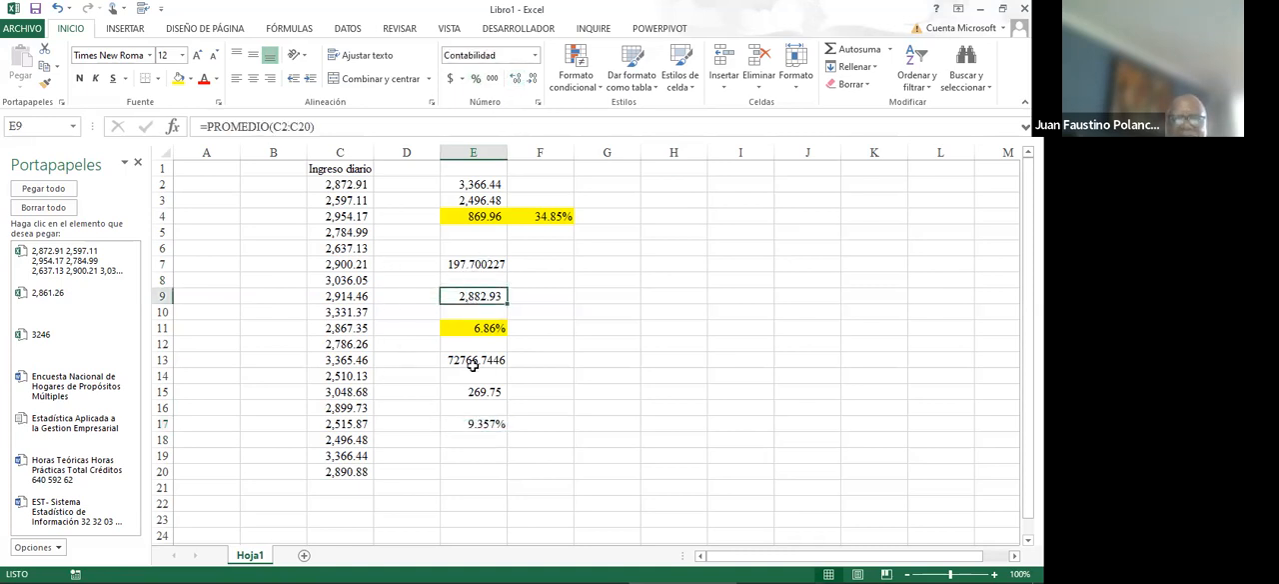
{"action": "left_click", "coordinate": [377, 322]}
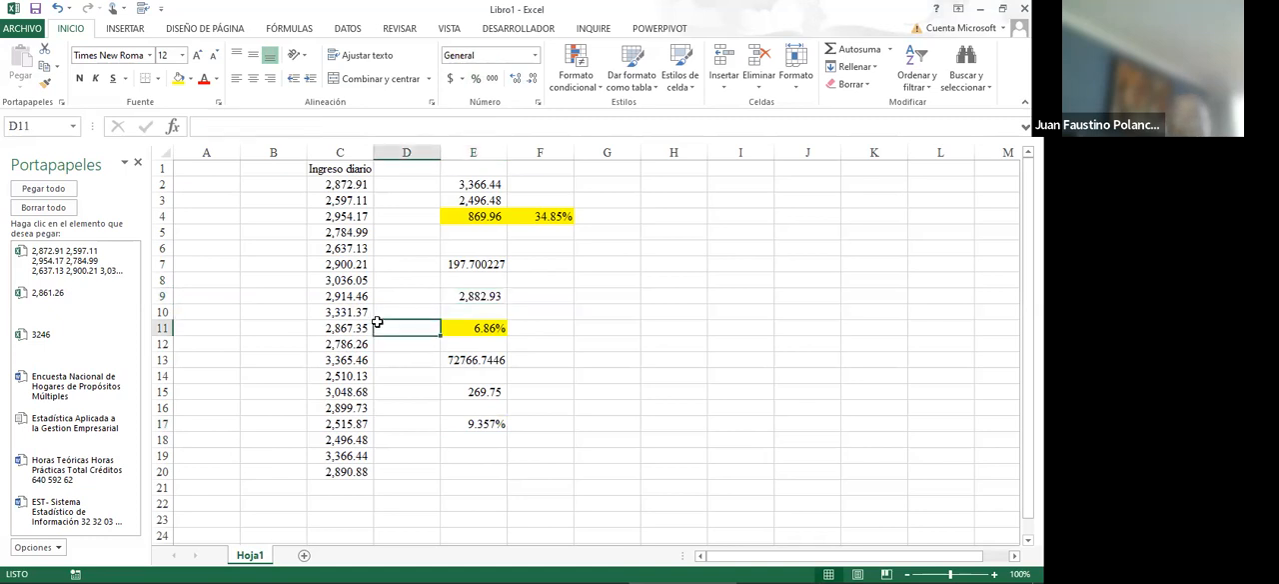
{"action": "left_click_drag", "start_coordinate": [339, 184], "coordinate": [355, 470]}
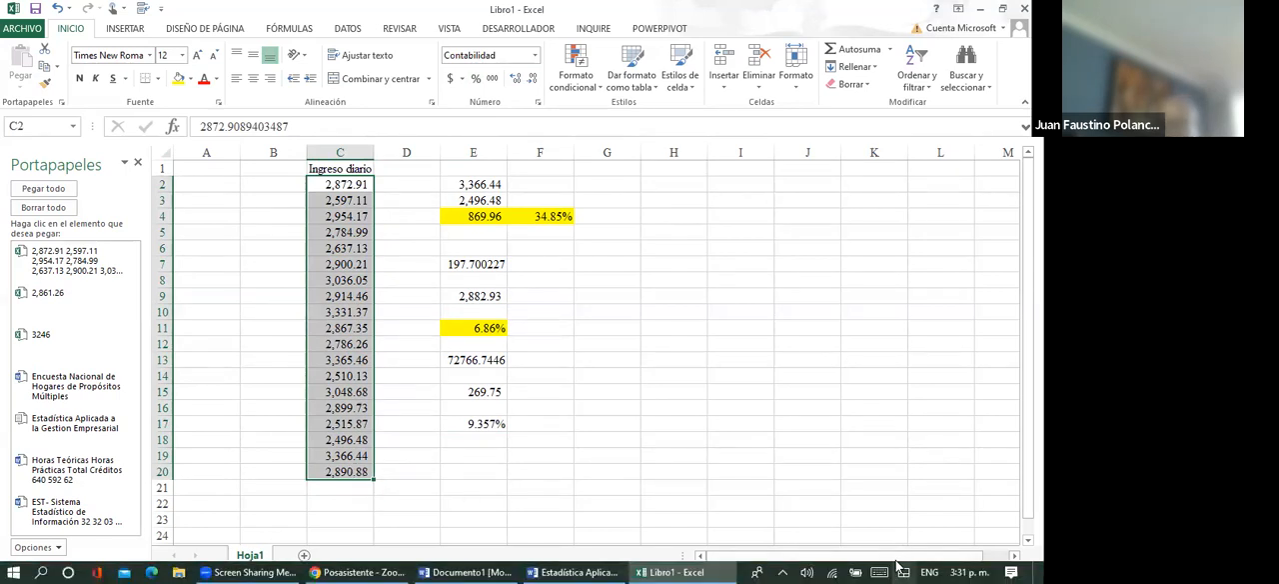
{"action": "left_click", "coordinate": [633, 437]}
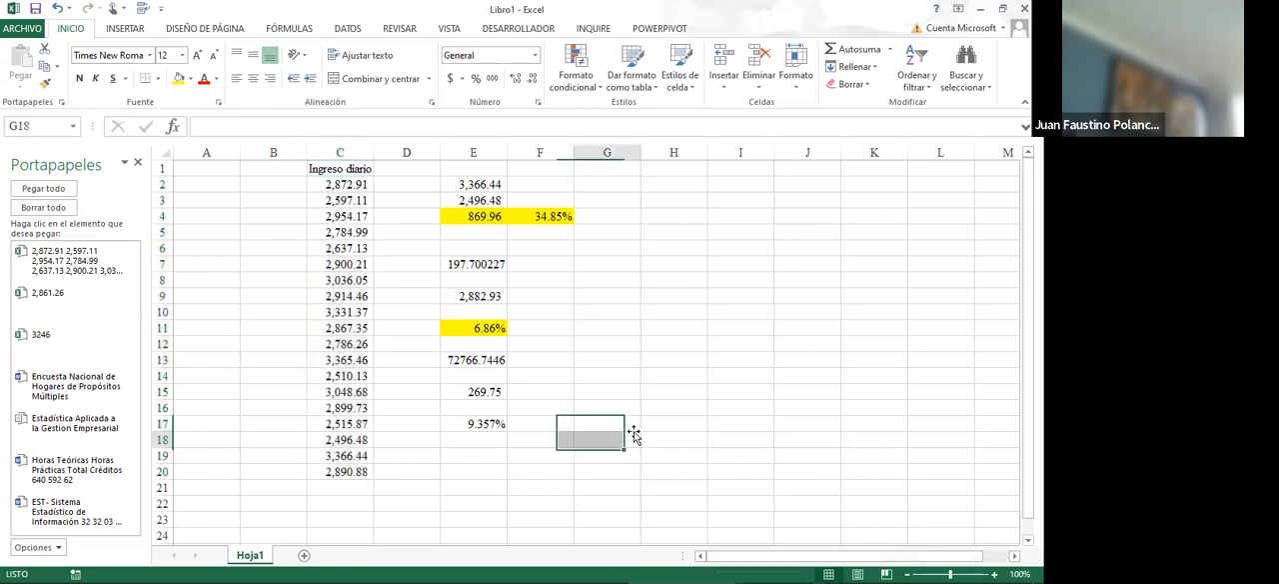
- Add a new worksheet to the workbook and select its cell B1
{"action": "left_click", "coordinate": [304, 556]}
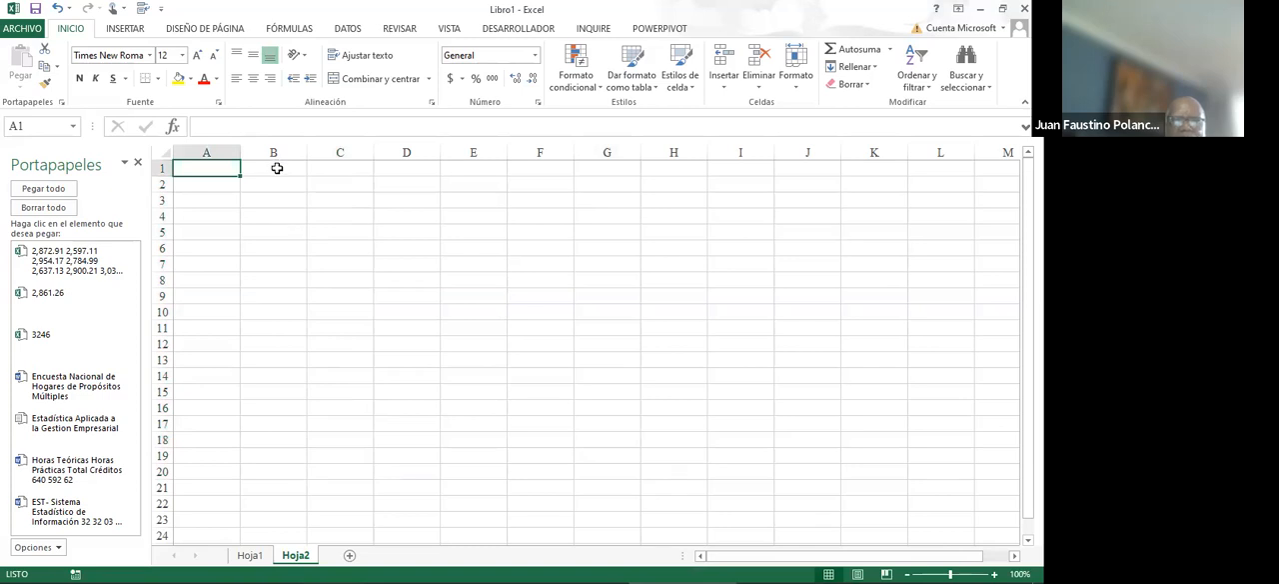
{"action": "left_click", "coordinate": [277, 168]}
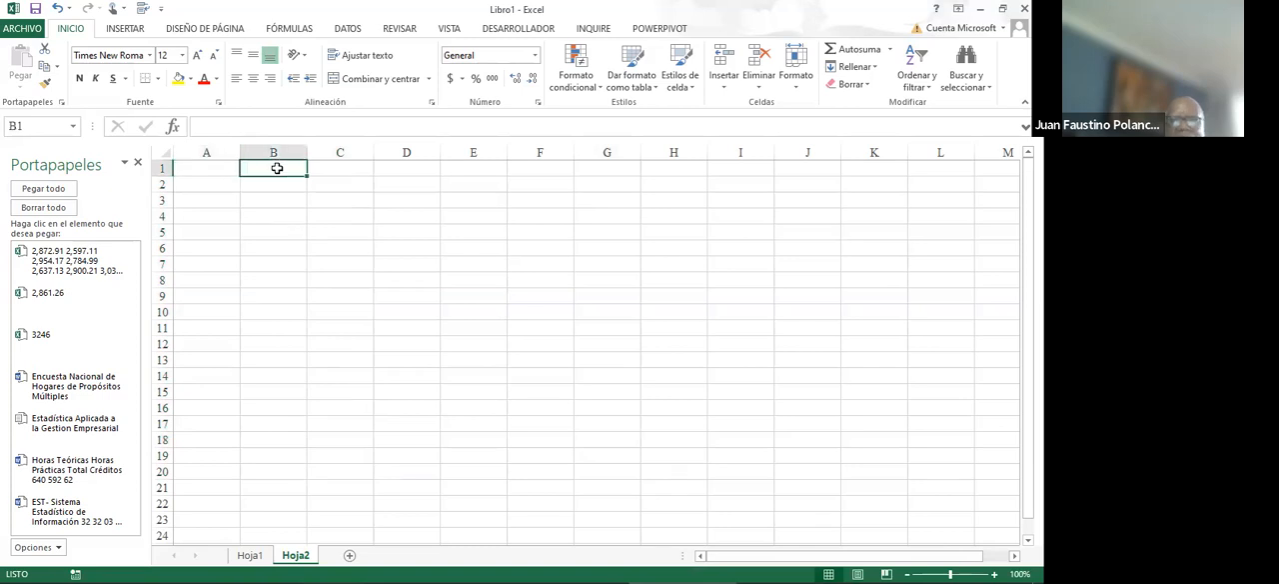
{"action": "left_click", "coordinate": [891, 50]}
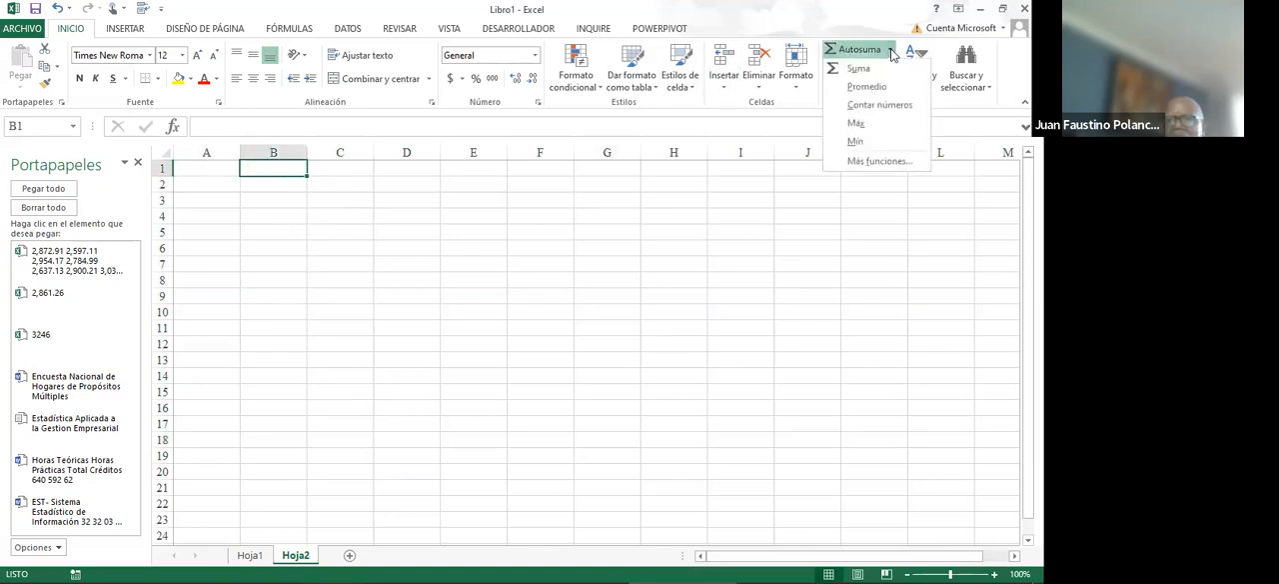
{"action": "left_click", "coordinate": [870, 162]}
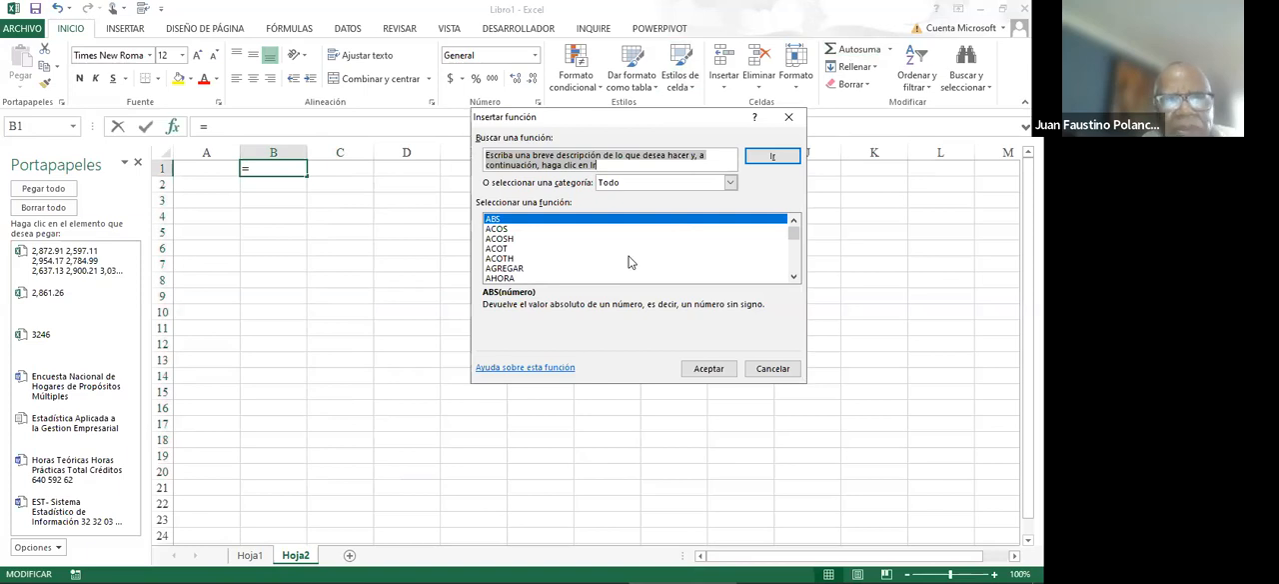
{"action": "left_click", "coordinate": [788, 117]}
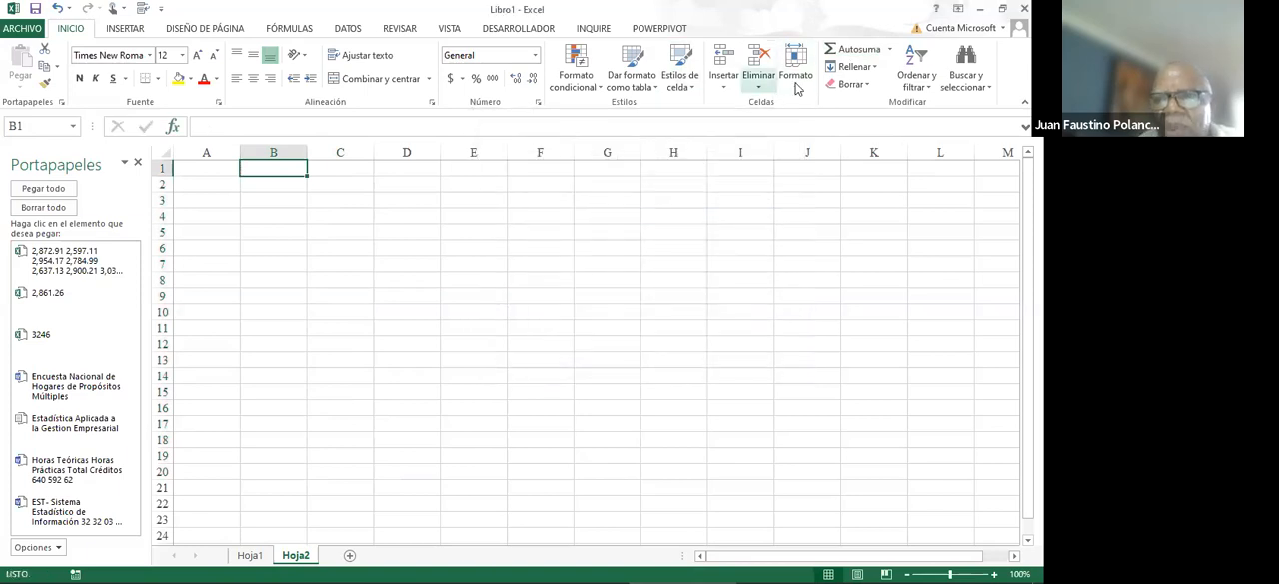
{"action": "left_click", "coordinate": [892, 55]}
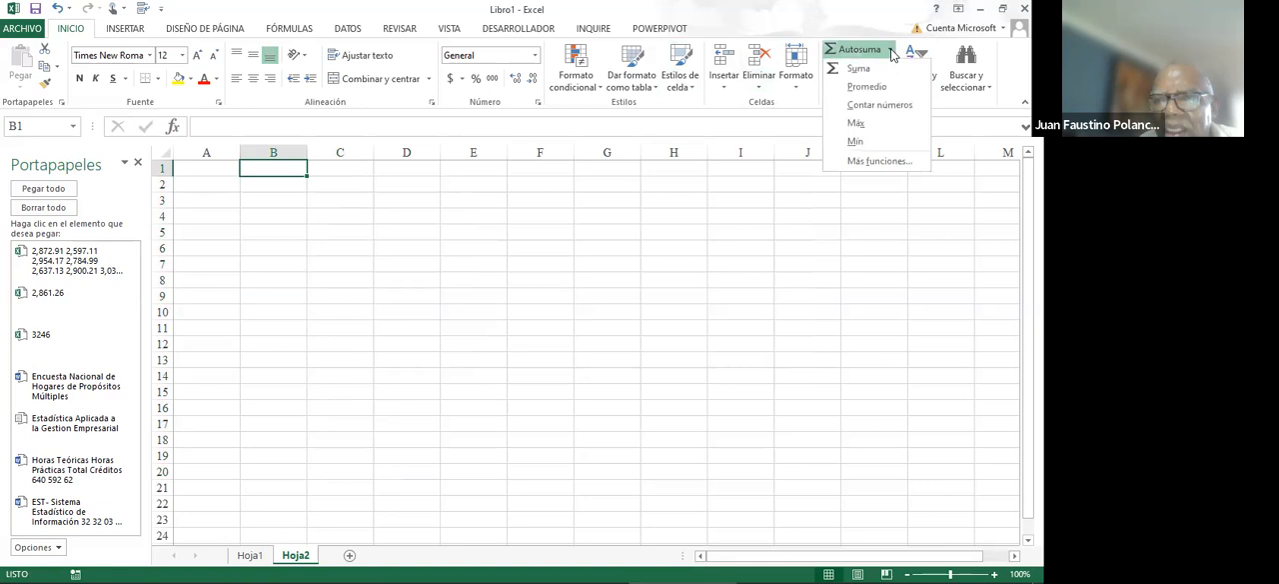
{"action": "left_click", "coordinate": [873, 158]}
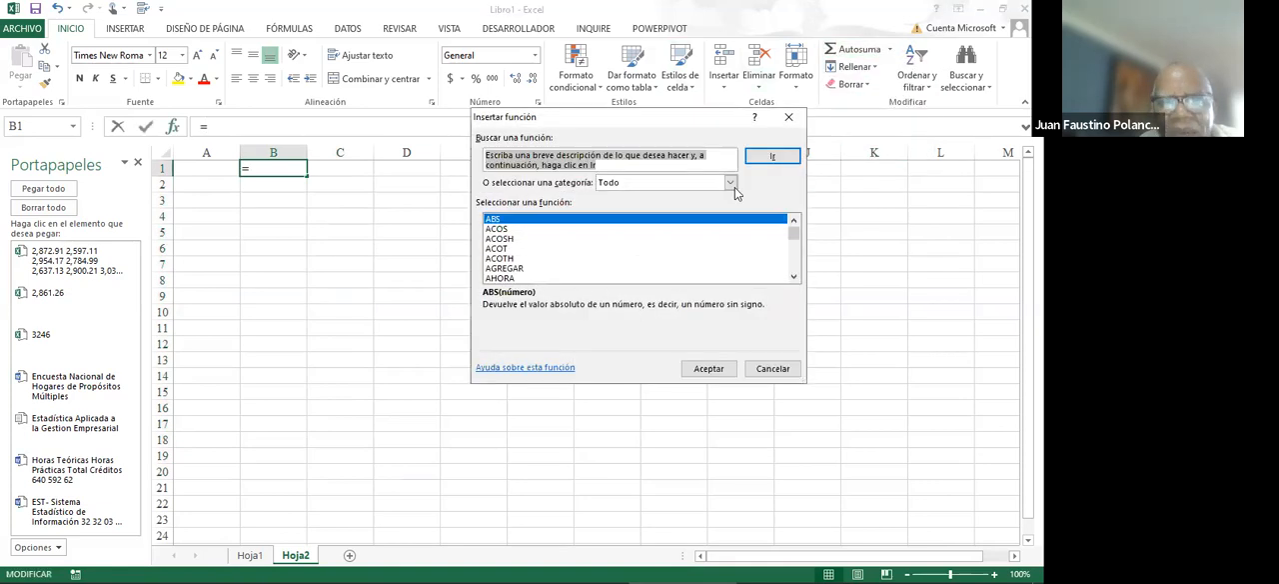
{"action": "left_click", "coordinate": [788, 117]}
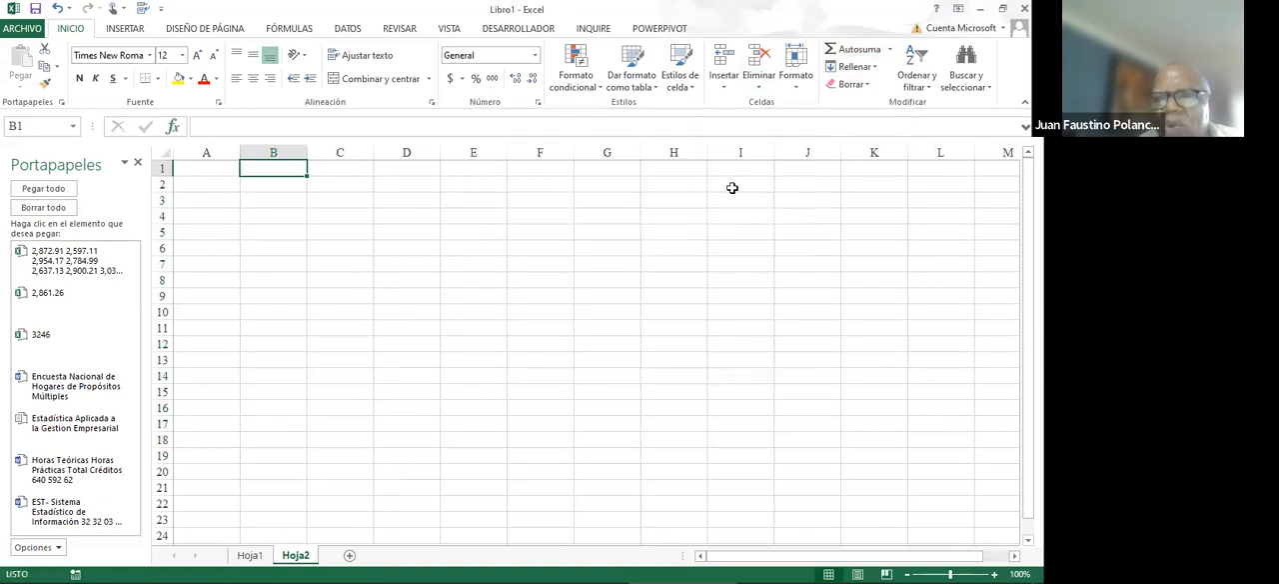
- Insert the ALEATORIO.ENTRE function from the full function list into cell B1
{"action": "left_click", "coordinate": [891, 51]}
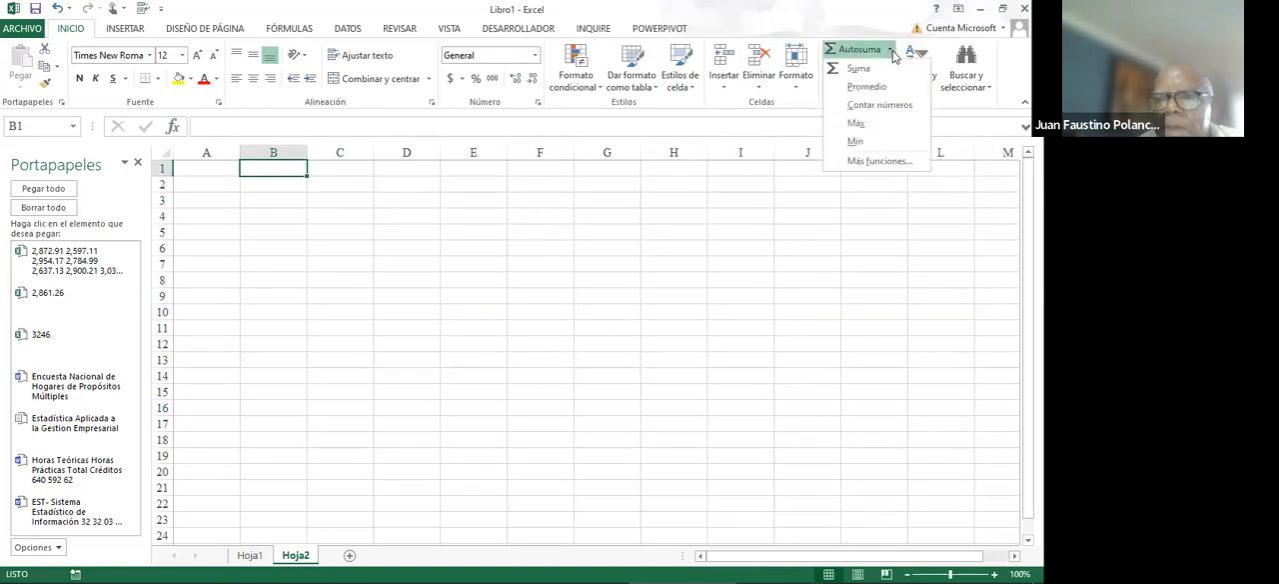
{"action": "left_click", "coordinate": [868, 163]}
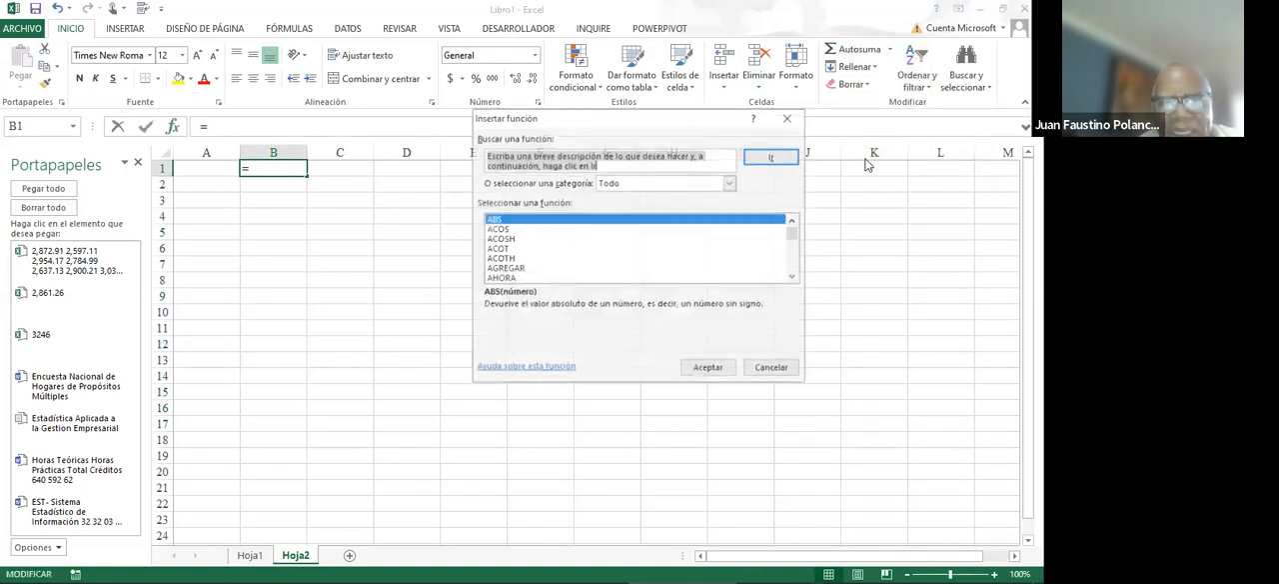
{"action": "left_click", "coordinate": [711, 249]}
{"action": "key", "text": "Down"}
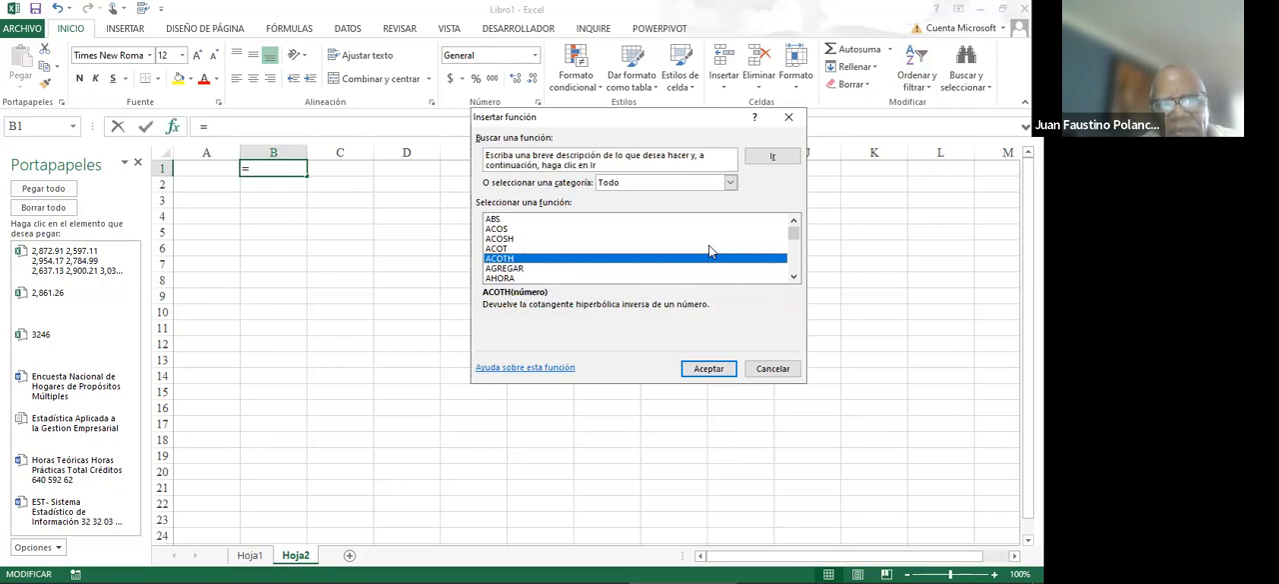
{"action": "key", "text": "l"}
{"action": "key", "text": "a"}
{"action": "key", "text": "l"}
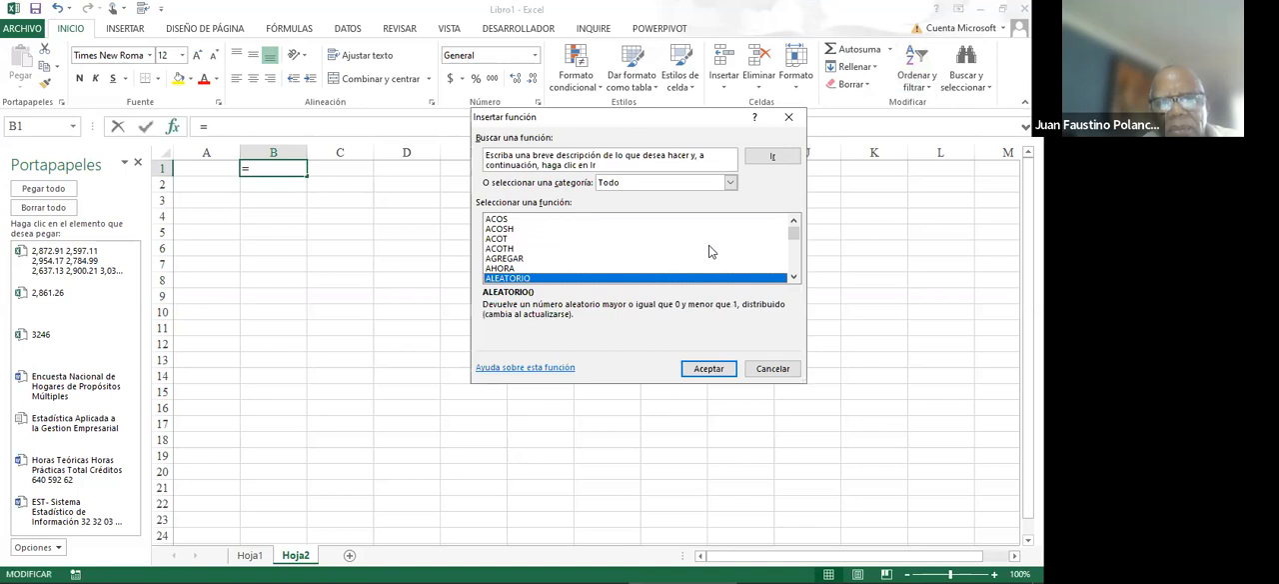
{"action": "double_click", "coordinate": [793, 277]}
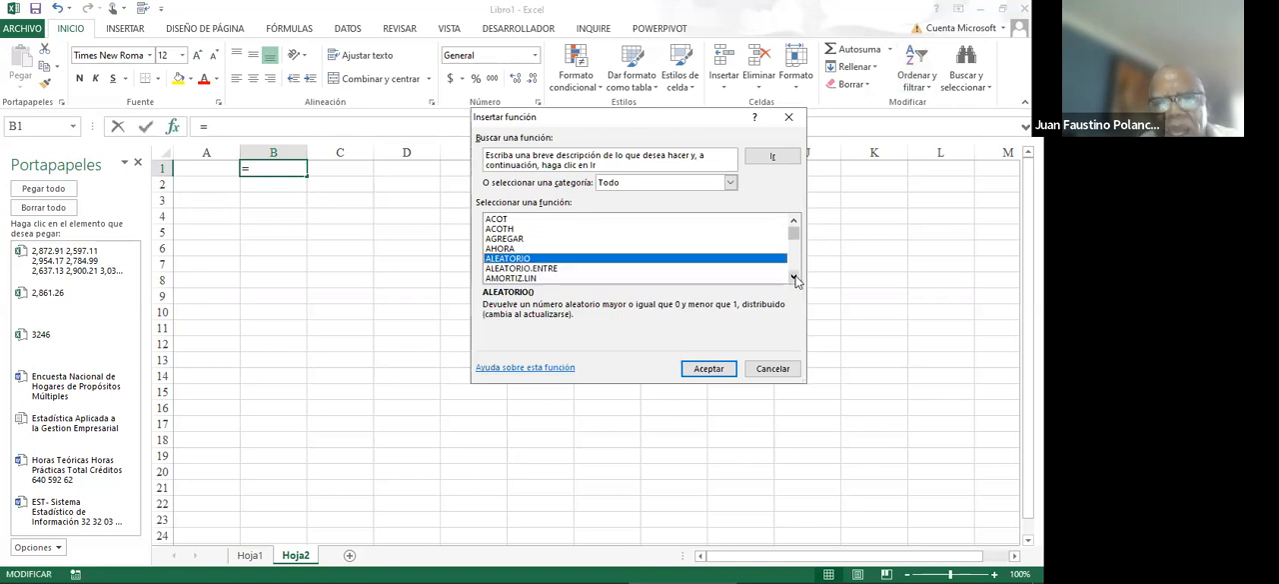
{"action": "left_click", "coordinate": [550, 270]}
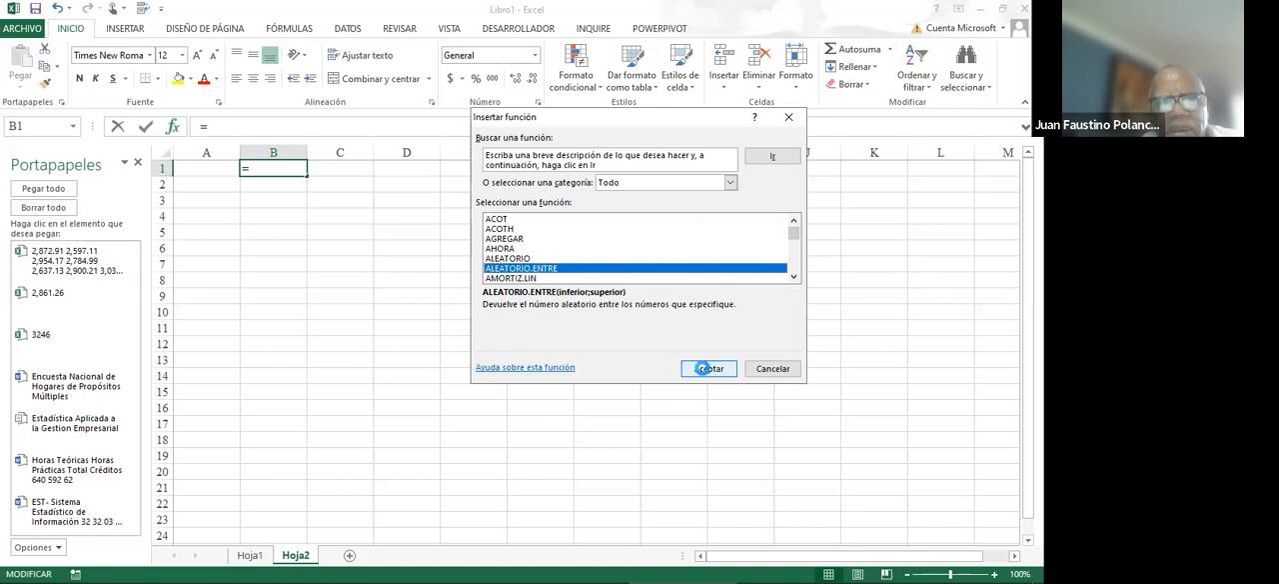
{"action": "left_click", "coordinate": [707, 368]}
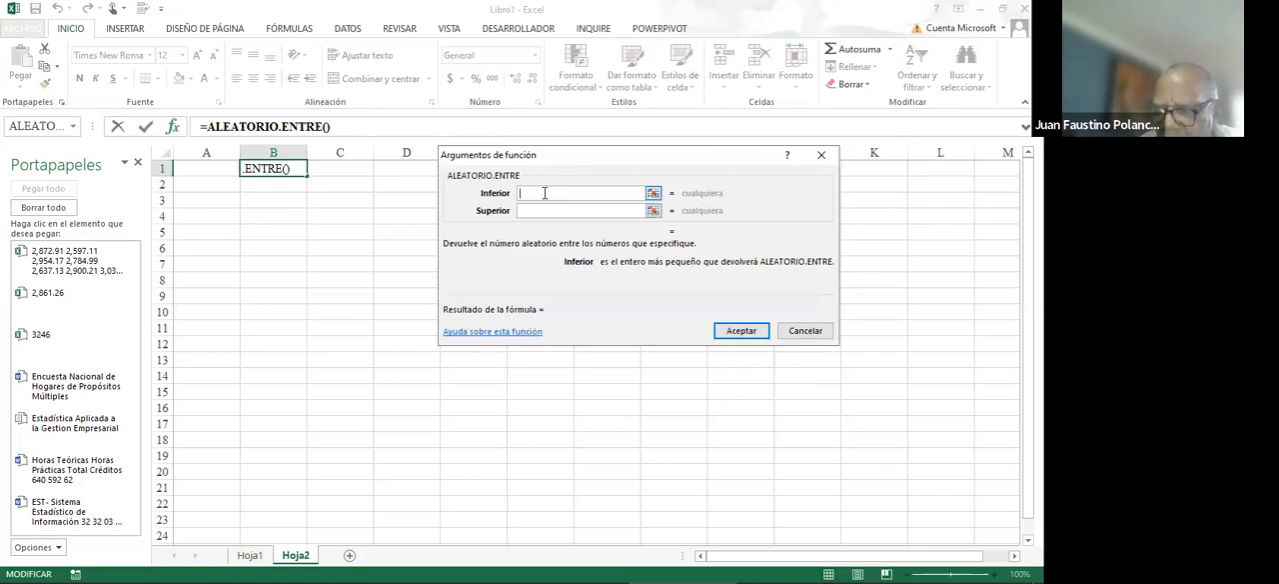
- Set the random number function's lower limit to 354 and upper limit to 600, and accept it
{"action": "type", "text": "354"}
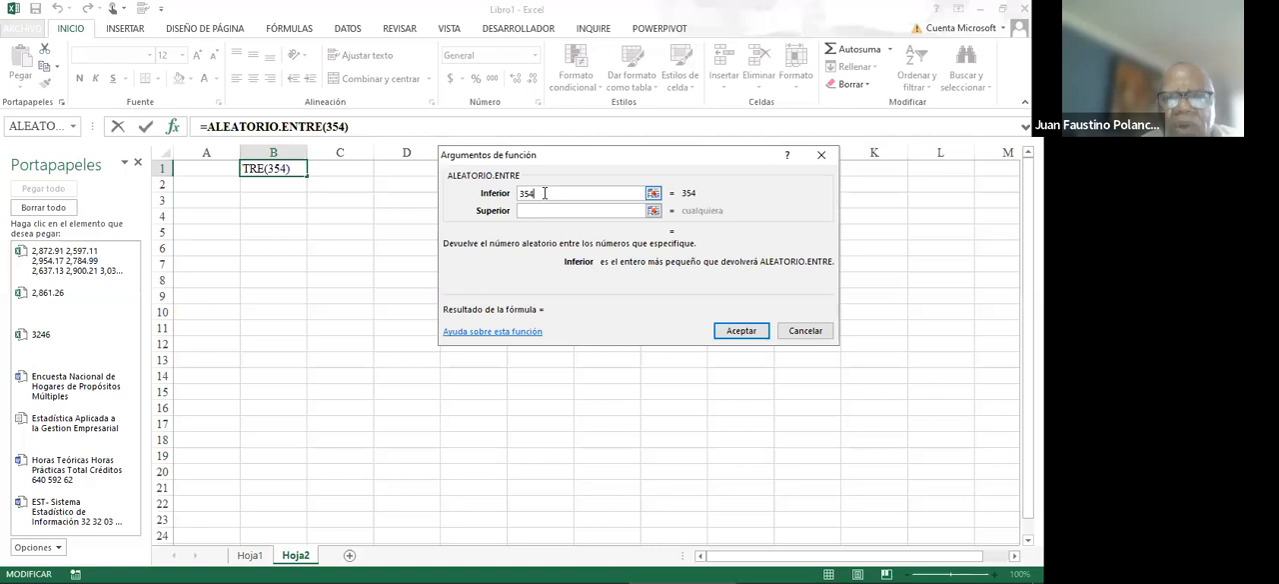
{"action": "left_click", "coordinate": [537, 209]}
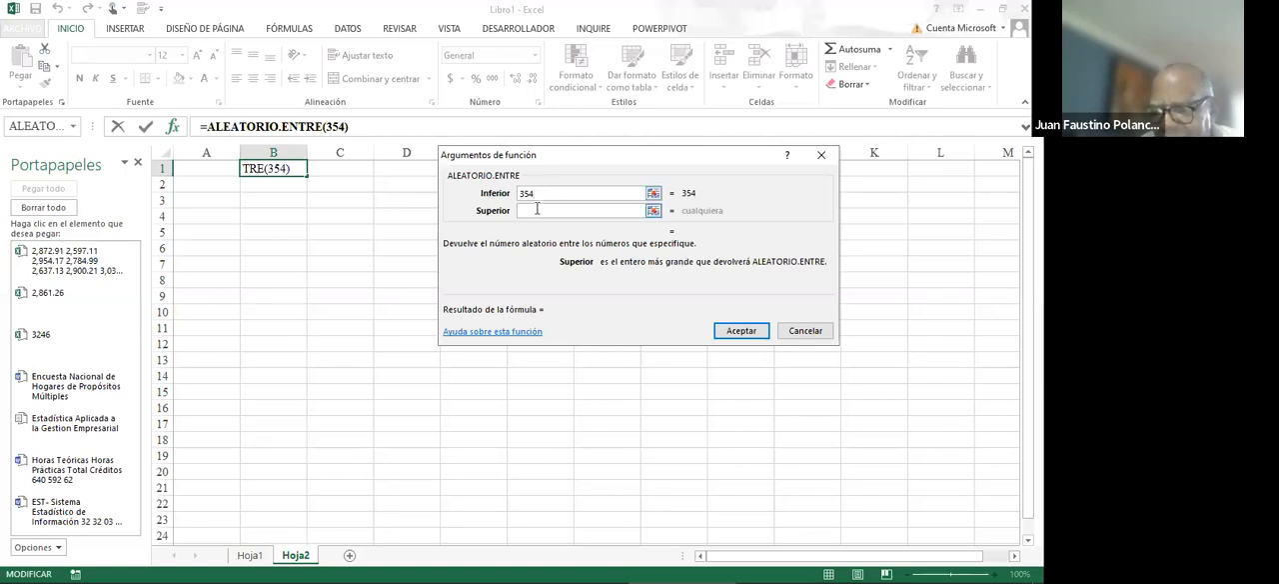
{"action": "type", "text": "600"}
{"action": "key", "text": "Return"}
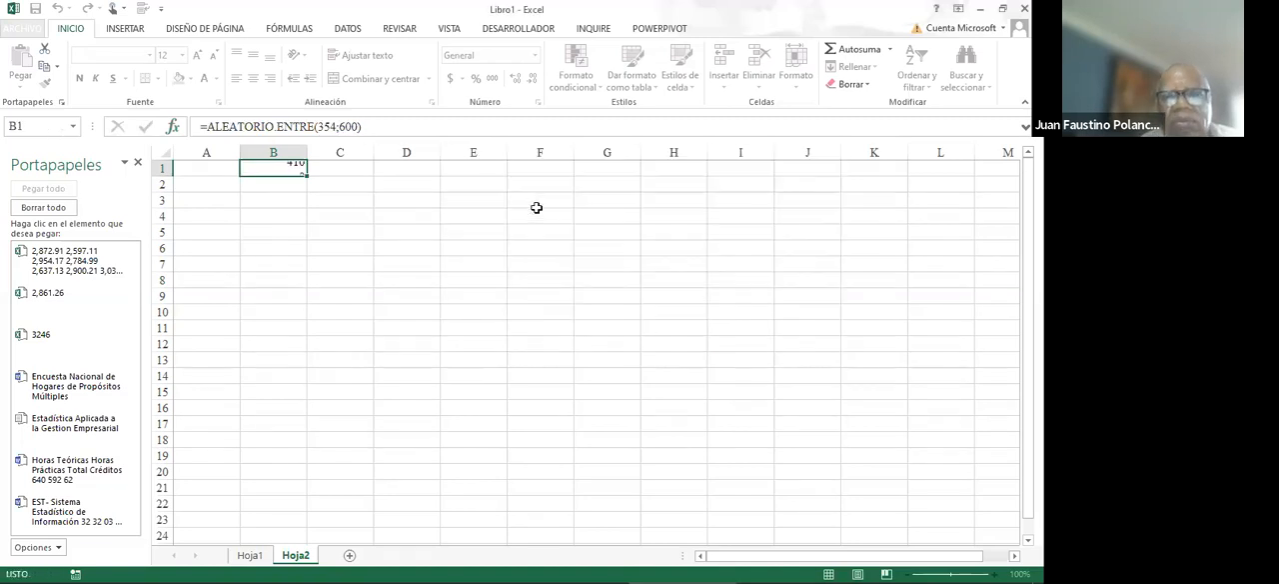
- Append +ALEATORIO() to the formula in B1 to add a random decimal part
{"action": "left_click", "coordinate": [382, 128]}
{"action": "type", "text": "+"}
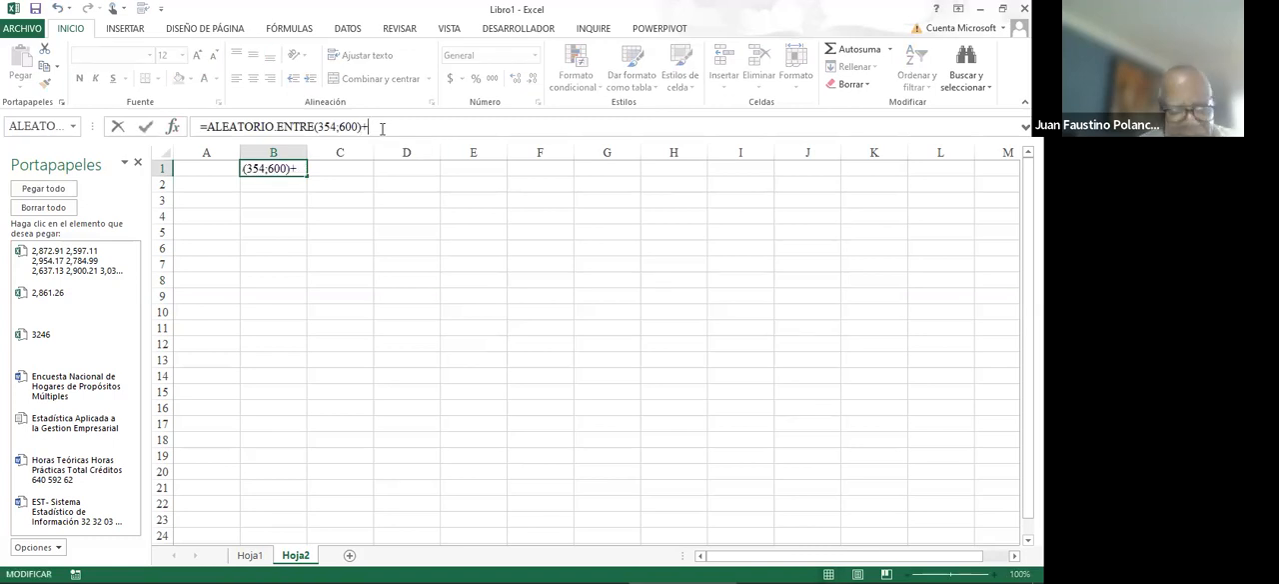
{"action": "type", "text": "aleato"}
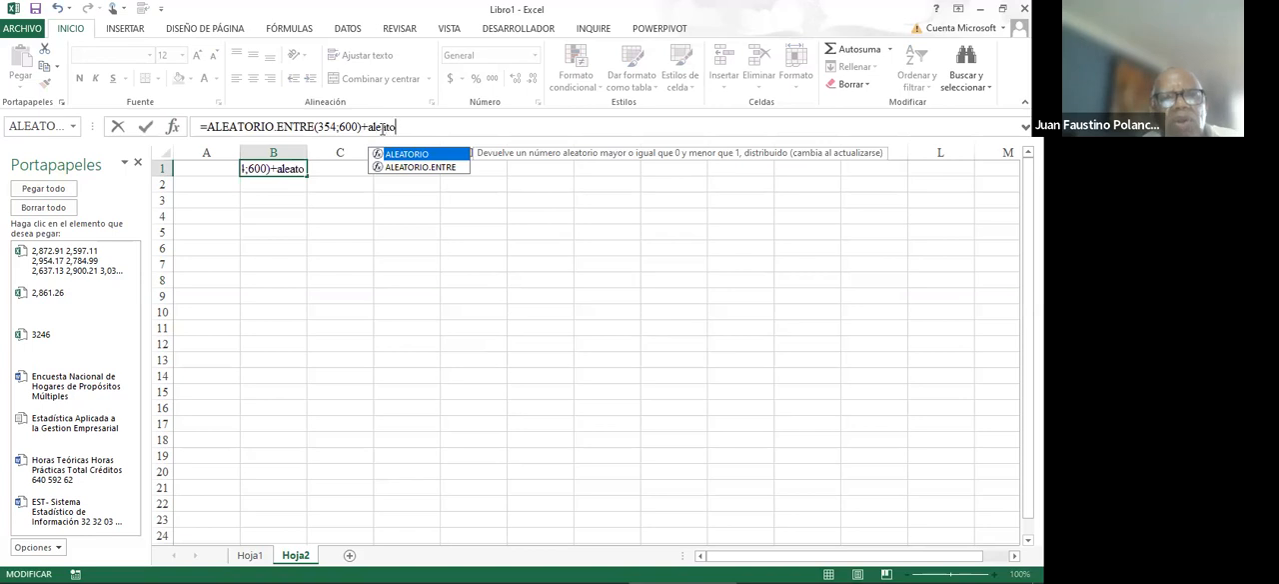
{"action": "type", "text": "rio()"}
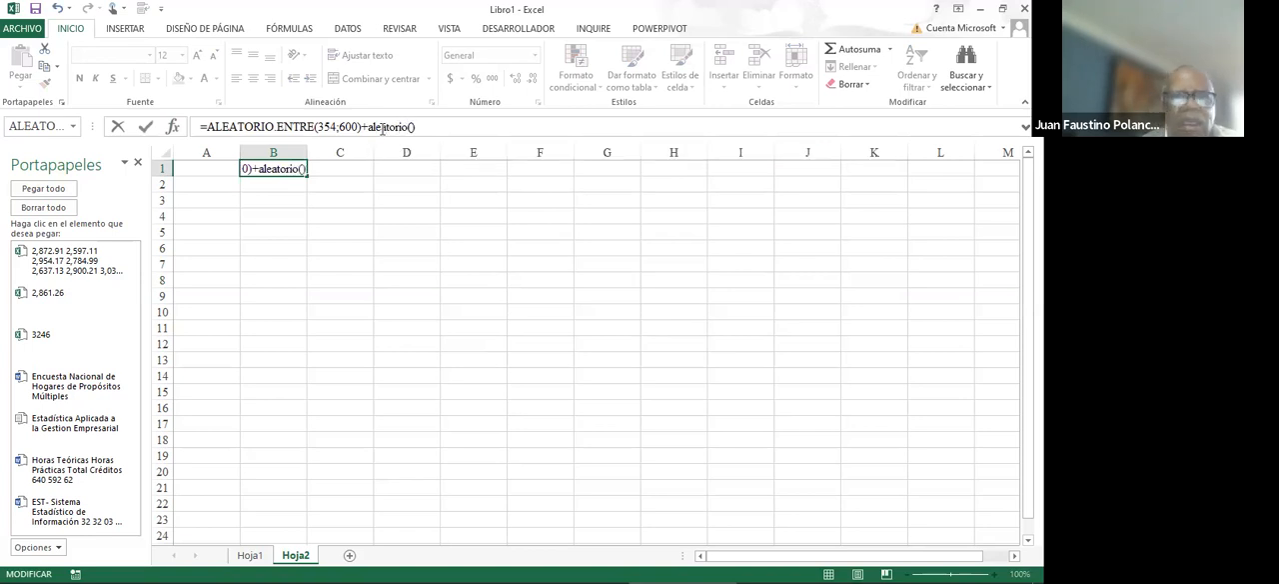
{"action": "key", "text": "Return"}
{"action": "key", "text": "Up"}
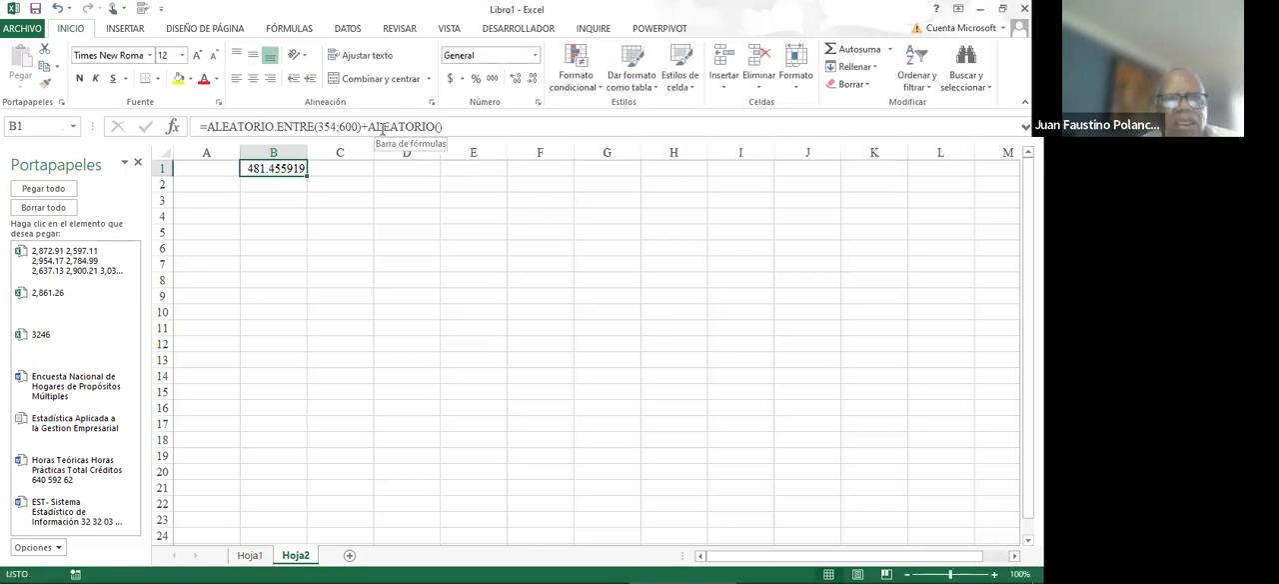
- Copy the B1 formula down through B18 and format B1:B18 with the thousands separator style
{"action": "key", "text": "ctrl+c"}
{"action": "key", "text": "shift+Down"}
{"action": "key", "text": "shift+Down"}
{"action": "key", "text": "shift+Down"}
{"action": "key", "text": "shift+Down"}
{"action": "key", "text": "shift+Down"}
{"action": "key", "text": "shift+Down"}
{"action": "key", "text": "shift+Down"}
{"action": "key", "text": "shift+Down"}
{"action": "key", "text": "shift+Down"}
{"action": "key", "text": "shift+Down"}
{"action": "key", "text": "shift+Down"}
{"action": "key", "text": "shift+Down"}
{"action": "key", "text": "shift+Down"}
{"action": "key", "text": "shift+Down"}
{"action": "key", "text": "shift+Down"}
{"action": "key", "text": "shift+Down"}
{"action": "key", "text": "shift+Down"}
{"action": "key", "text": "shift+Down"}
{"action": "key", "text": "shift+Down"}
{"action": "key", "text": "shift+Down"}
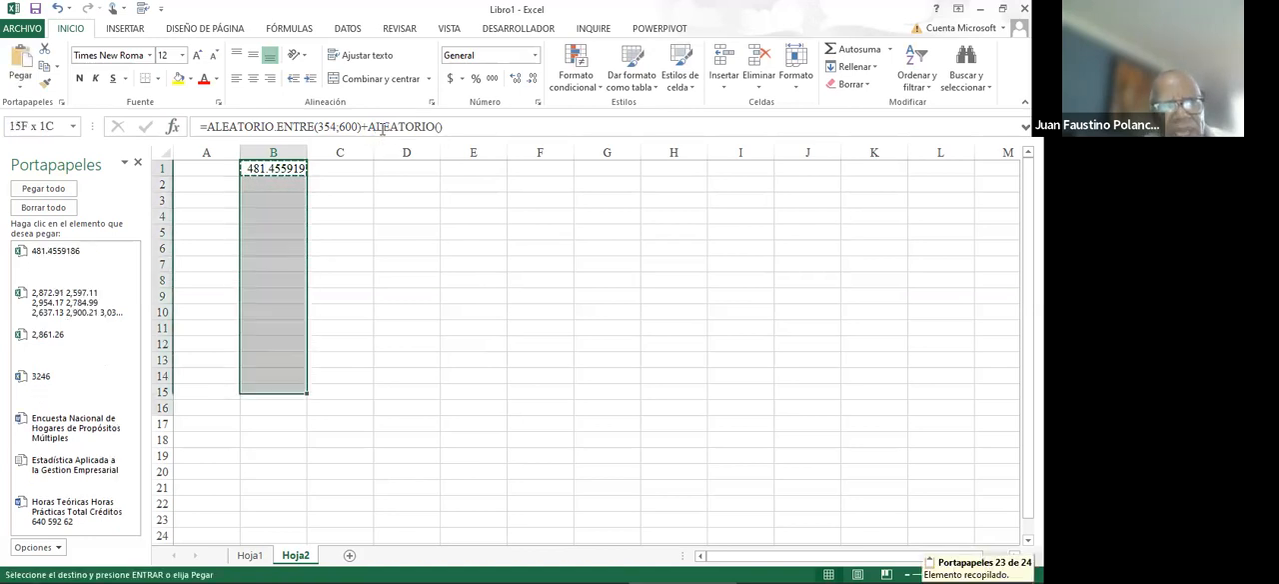
{"action": "key", "text": "shift+Up"}
{"action": "key", "text": "shift+Up"}
{"action": "key", "text": "shift+Up"}
{"action": "key", "text": "shift+Up"}
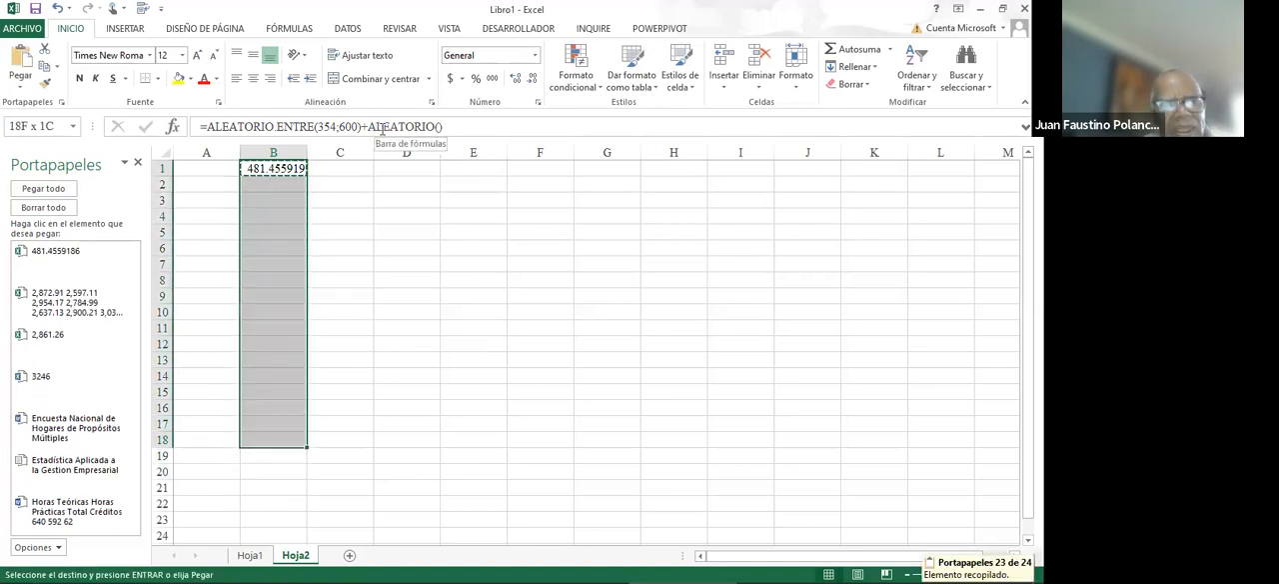
{"action": "key", "text": "shift+Down"}
{"action": "key", "text": "shift+Up"}
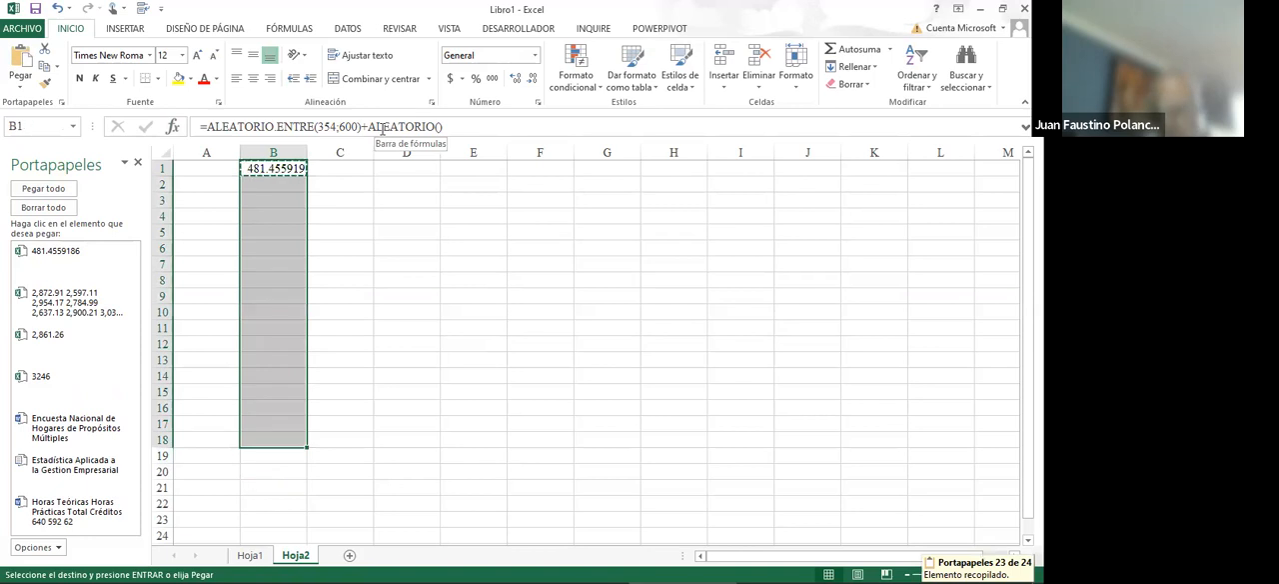
{"action": "key", "text": "ctrl+v"}
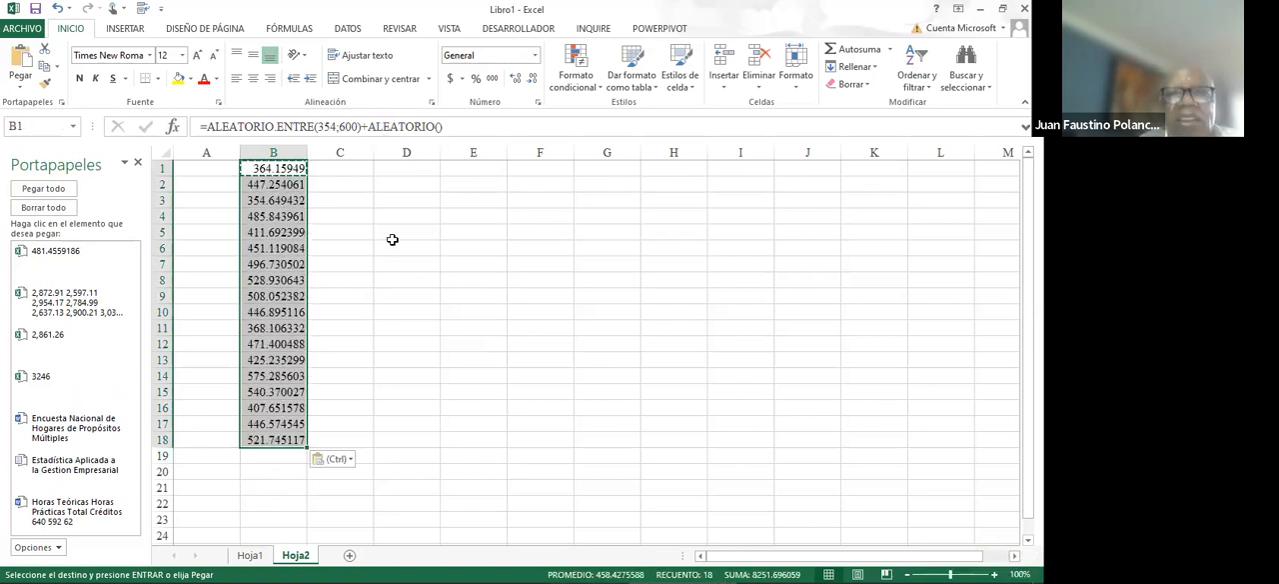
{"action": "left_click", "coordinate": [490, 82]}
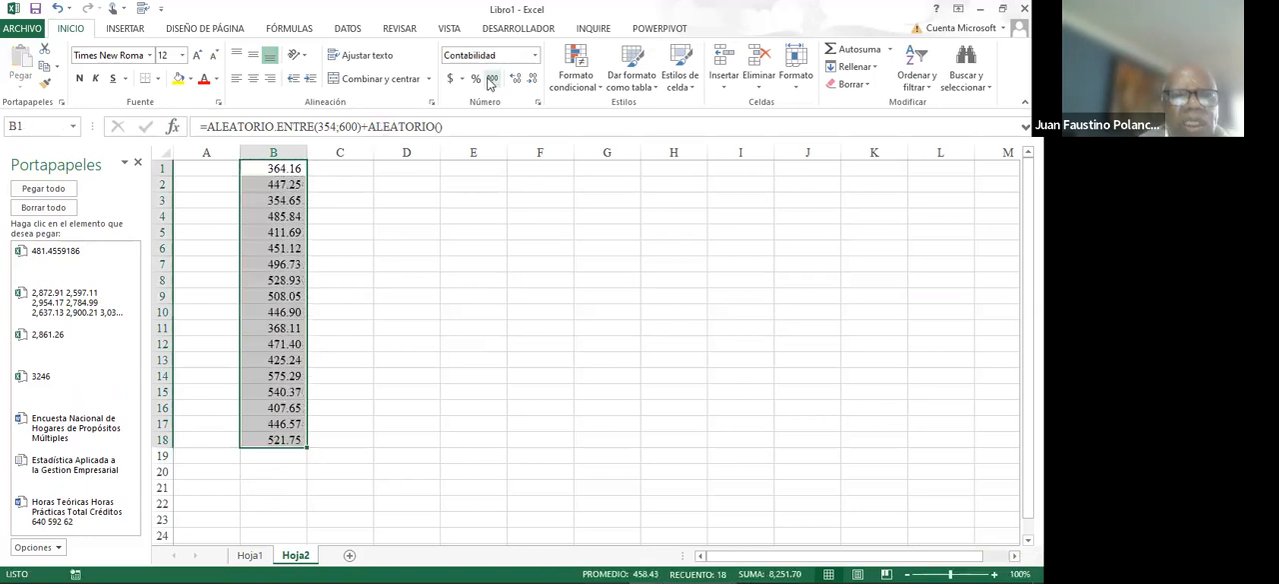
- Enter the label Rango in cell E2
{"action": "left_click", "coordinate": [478, 185]}
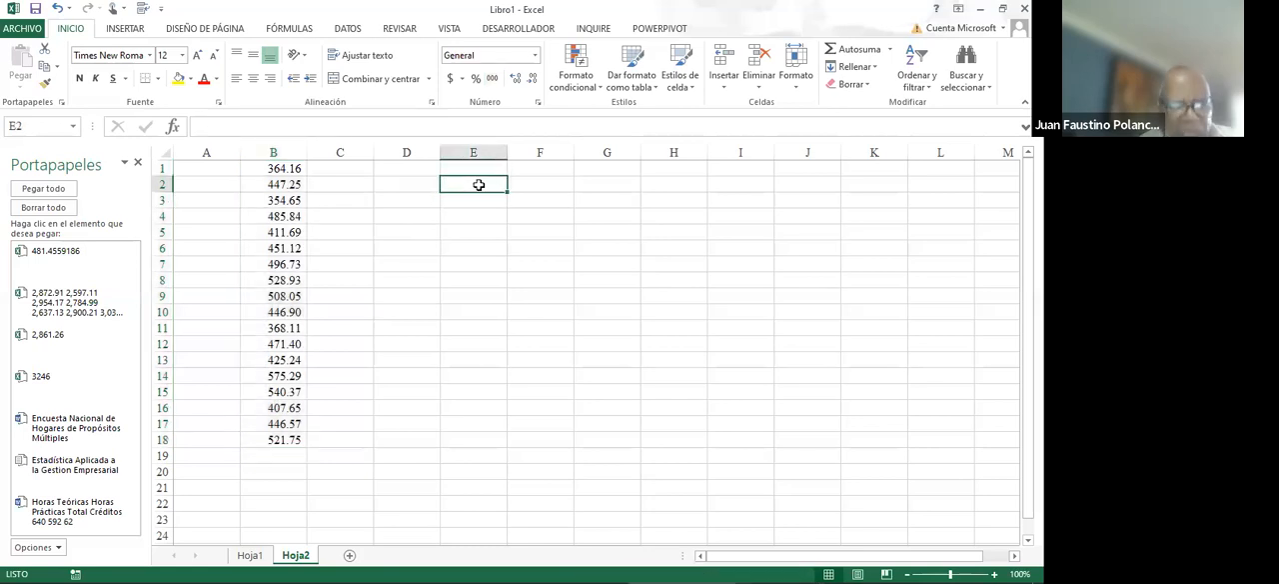
{"action": "type", "text": "Ra"}
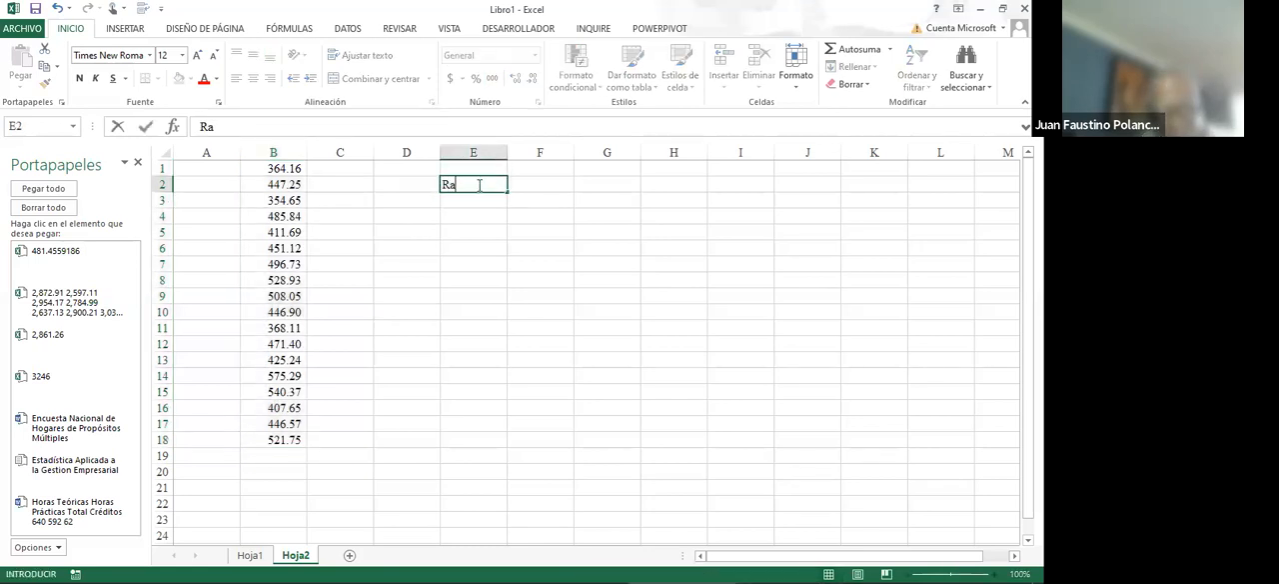
{"action": "type", "text": "ngo"}
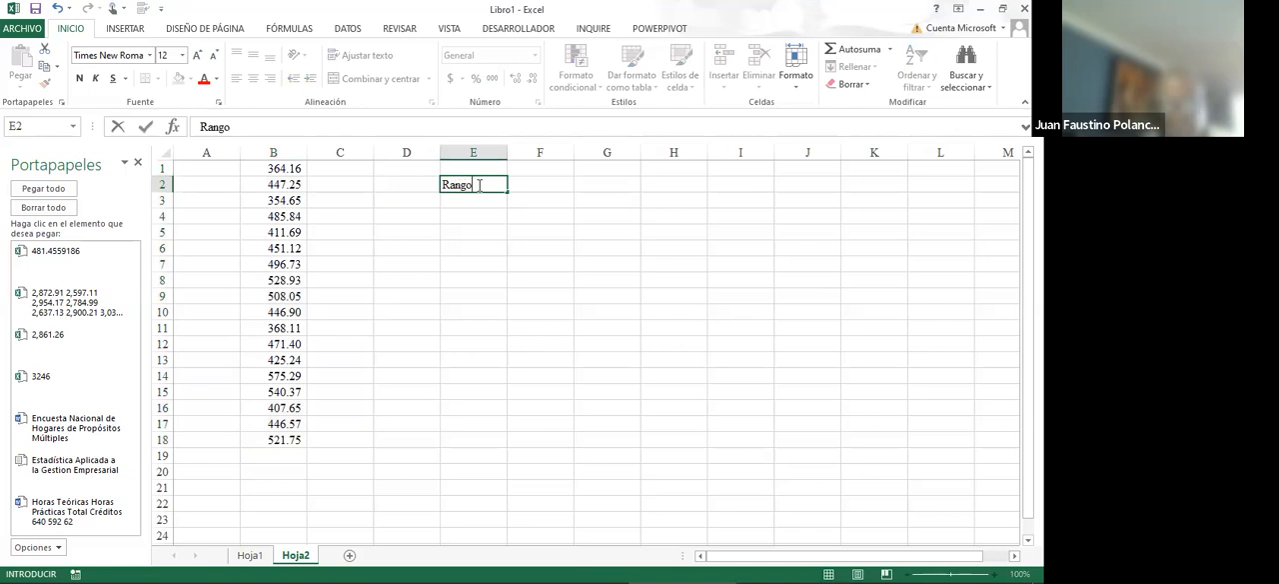
{"action": "key", "text": "Return"}
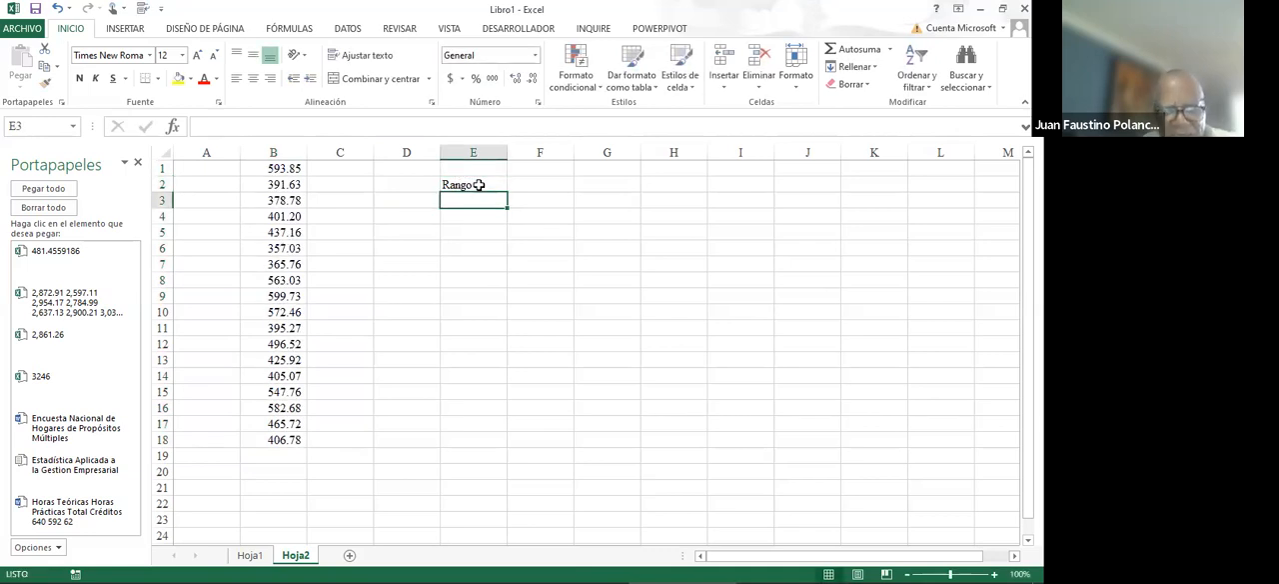
- Enter the labels Estandar in E3 and Varianza in E4
{"action": "type", "text": "De"}
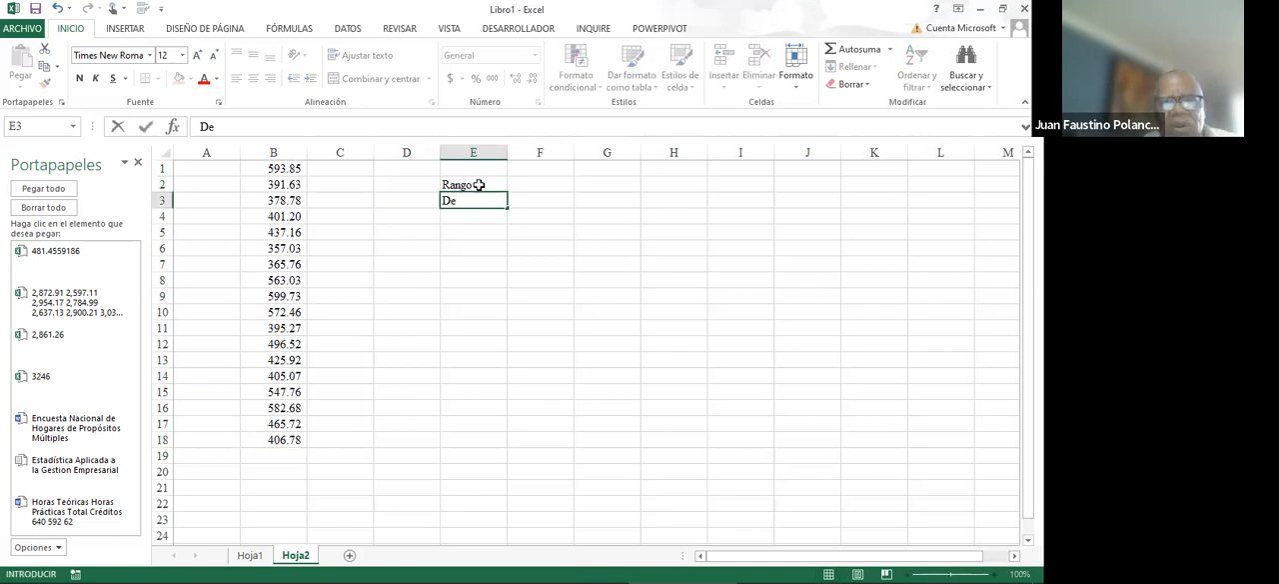
{"action": "key", "text": "BackSpace"}
{"action": "type", "text": "Estanda"}
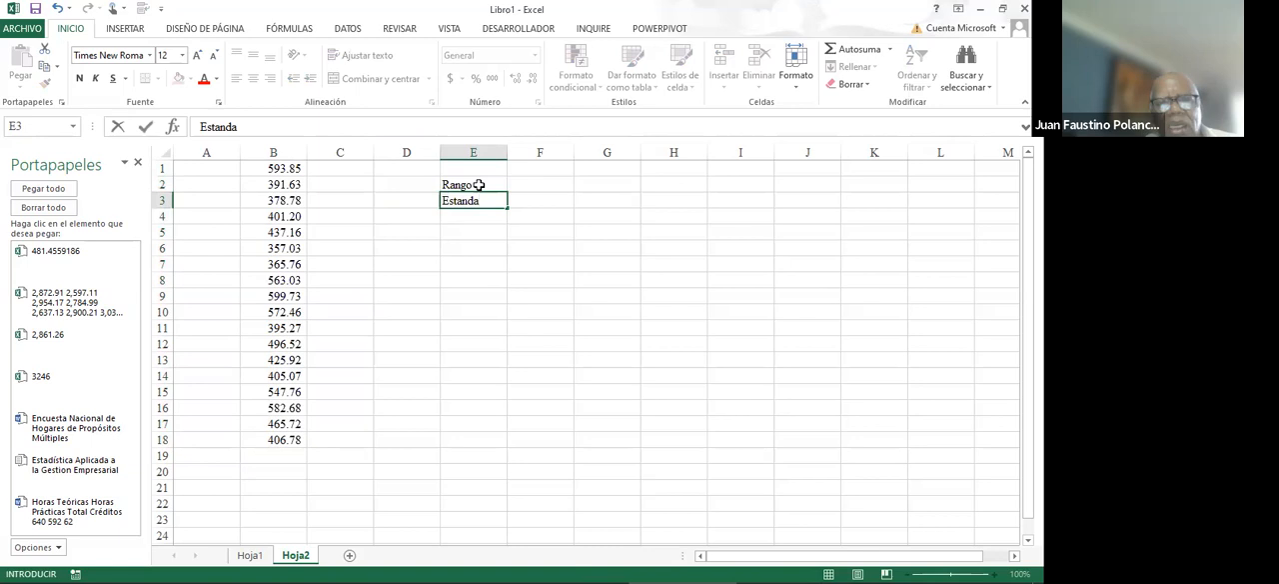
{"action": "type", "text": "r"}
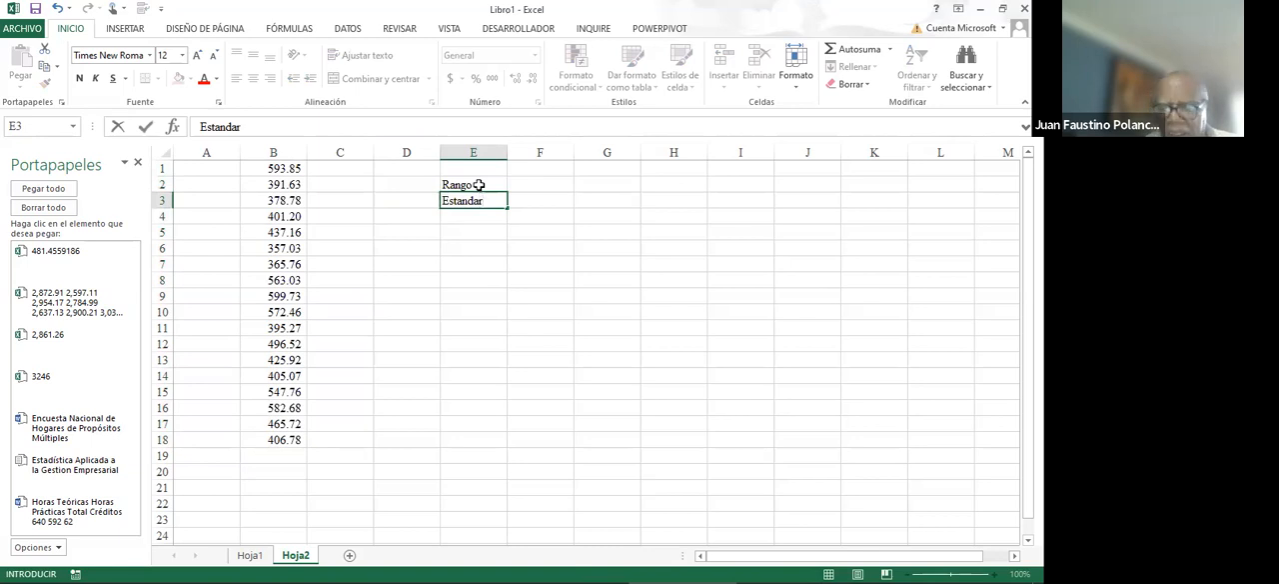
{"action": "key", "text": "Return"}
{"action": "type", "text": "Varai"}
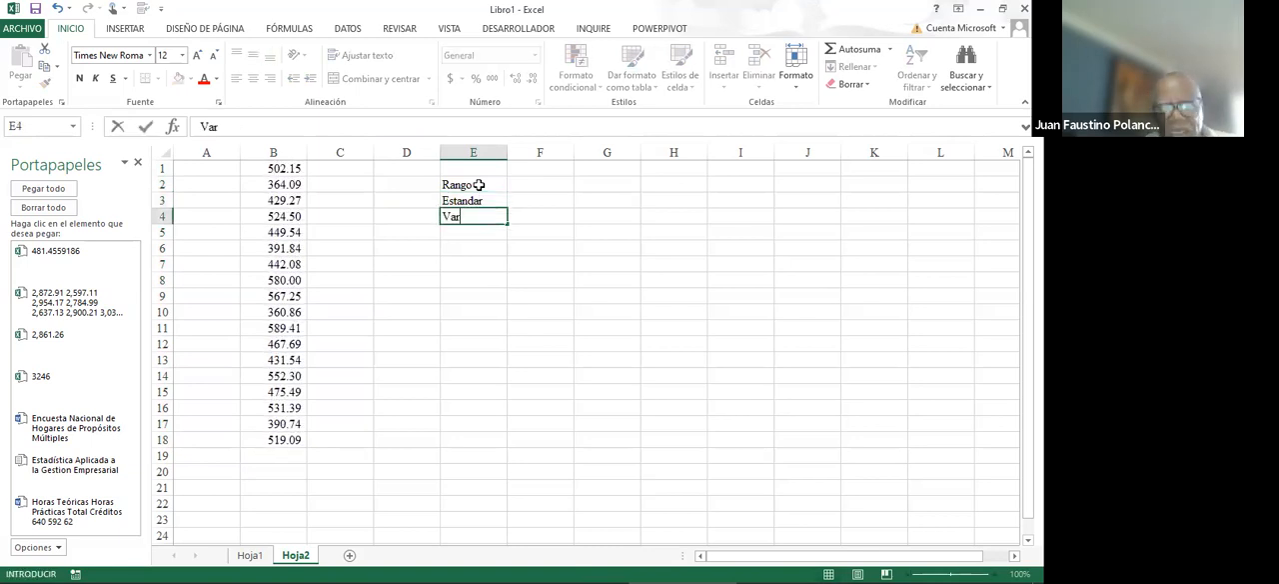
{"action": "key", "text": "BackSpace"}
{"action": "type", "text": "ianza"}
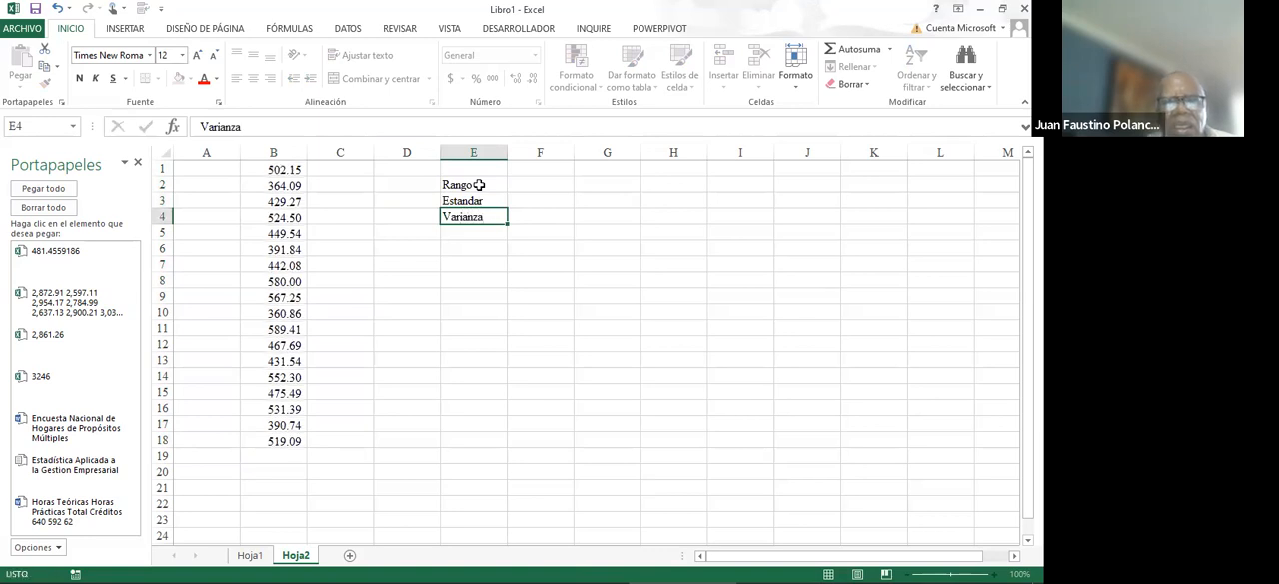
{"action": "key", "text": "Return"}
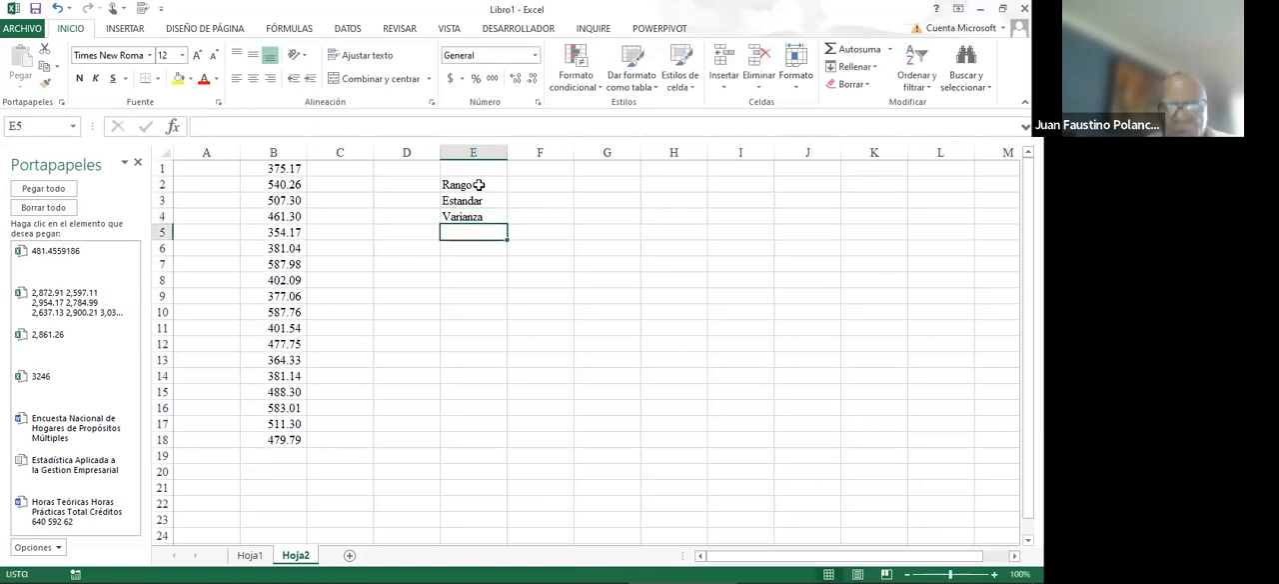
- Enter the labels Promedio, Mediana and Moda in cells E5 to E7
{"action": "type", "text": "Promedio"}
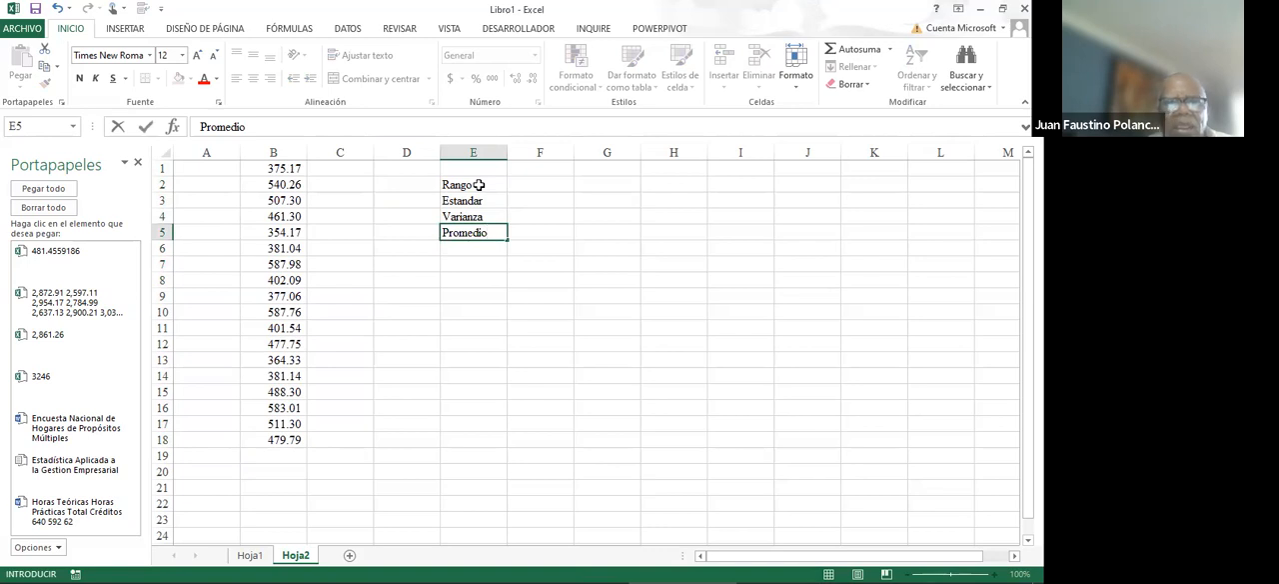
{"action": "key", "text": "Return"}
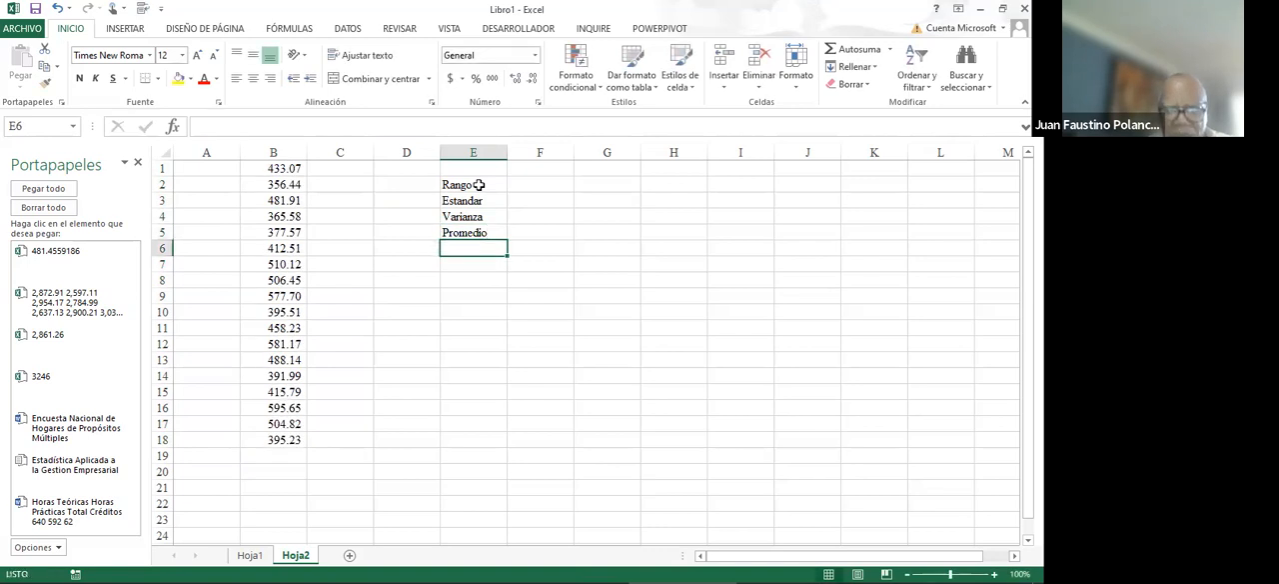
{"action": "type", "text": "Mediana"}
{"action": "key", "text": "Return"}
{"action": "type", "text": "Modad"}
{"action": "key", "text": "BackSpace"}
{"action": "key", "text": "Return"}
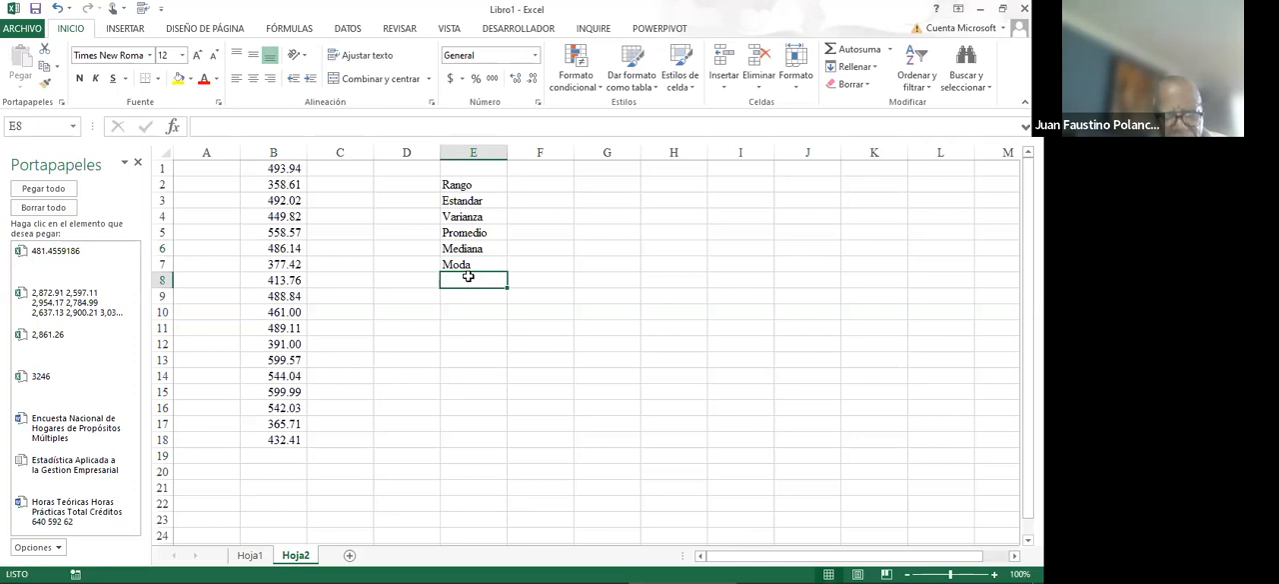
- Enter the label CV in cell E8 for the coefficient of variation
{"action": "type", "text": "V"}
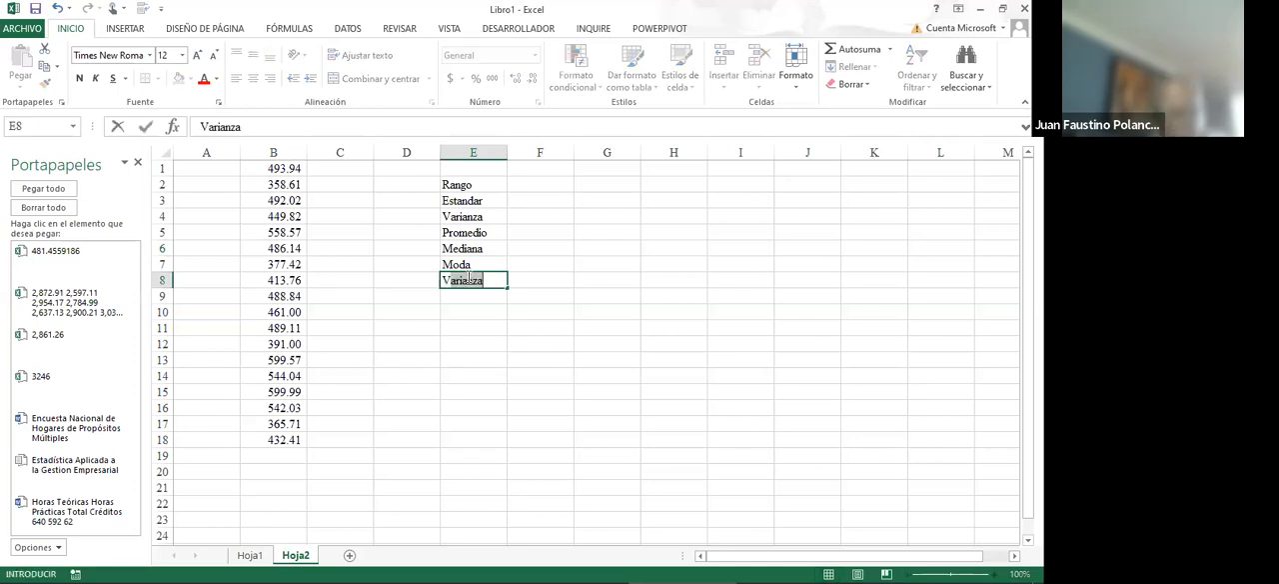
{"action": "key", "text": "BackSpace"}
{"action": "key", "text": "BackSpace"}
{"action": "type", "text": "CV"}
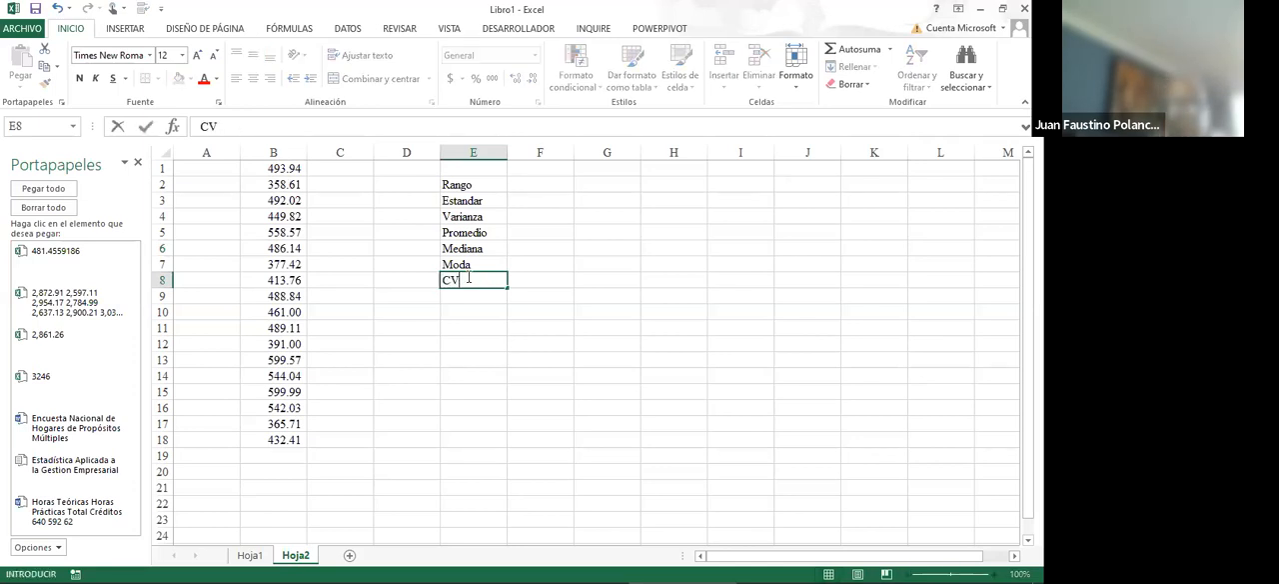
{"action": "key", "text": "Return"}
{"action": "right_click", "coordinate": [493, 278]}
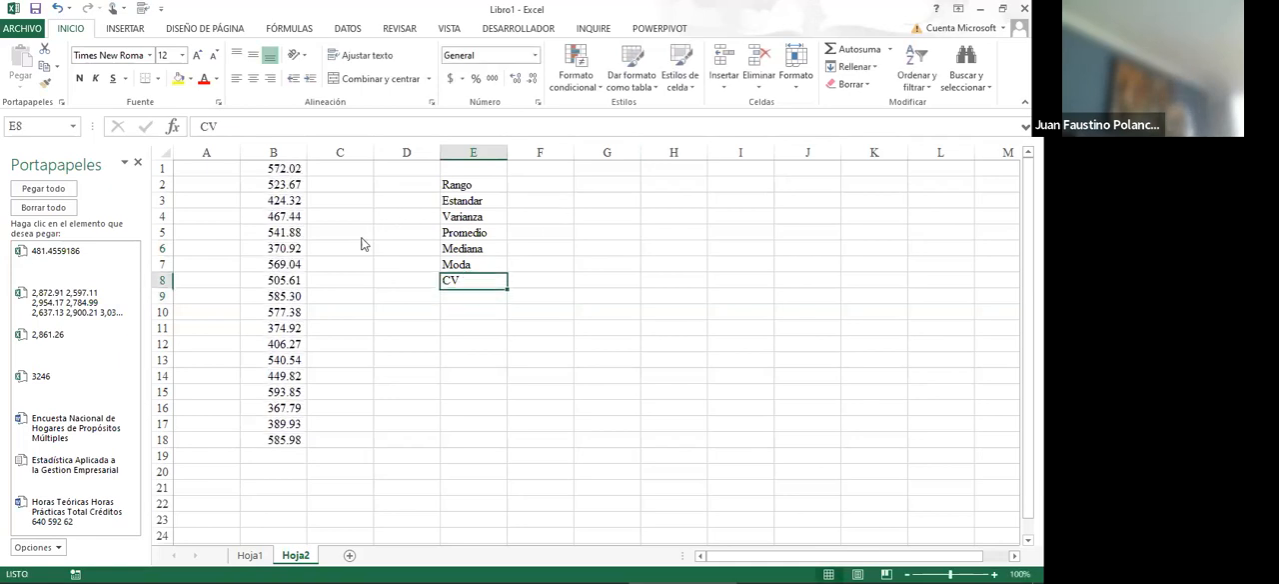
- Replace the random-number formulas in B1:B18 with their static values by copying the range and pasting values only in place
{"action": "key", "text": "Escape"}
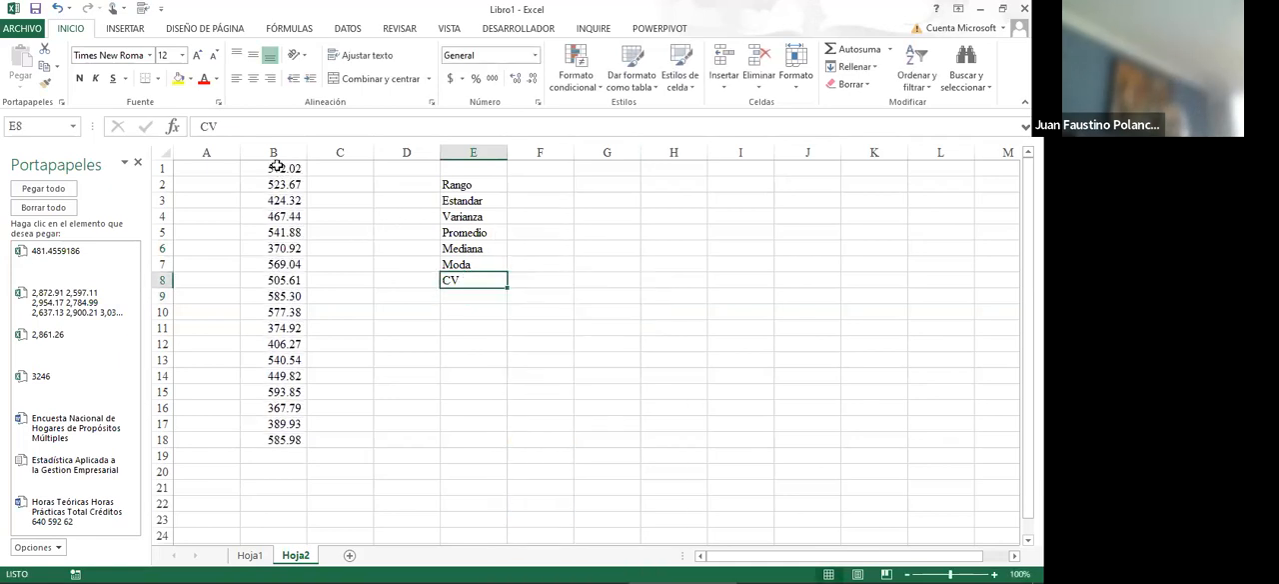
{"action": "left_click_drag", "start_coordinate": [274, 168], "coordinate": [295, 427]}
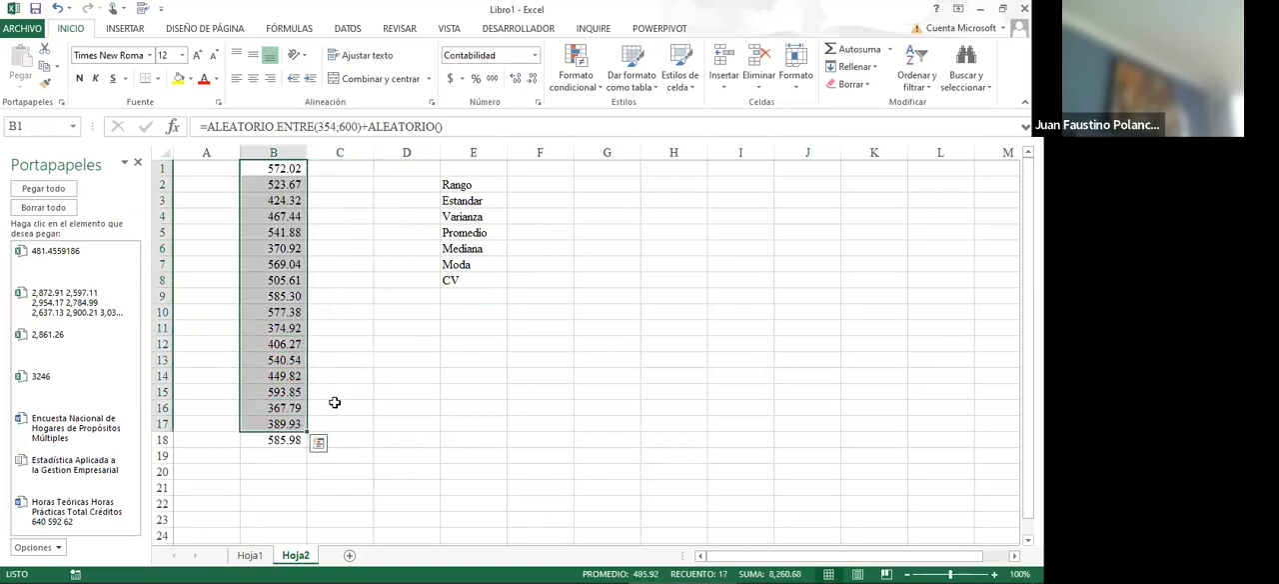
{"action": "left_click", "coordinate": [294, 440]}
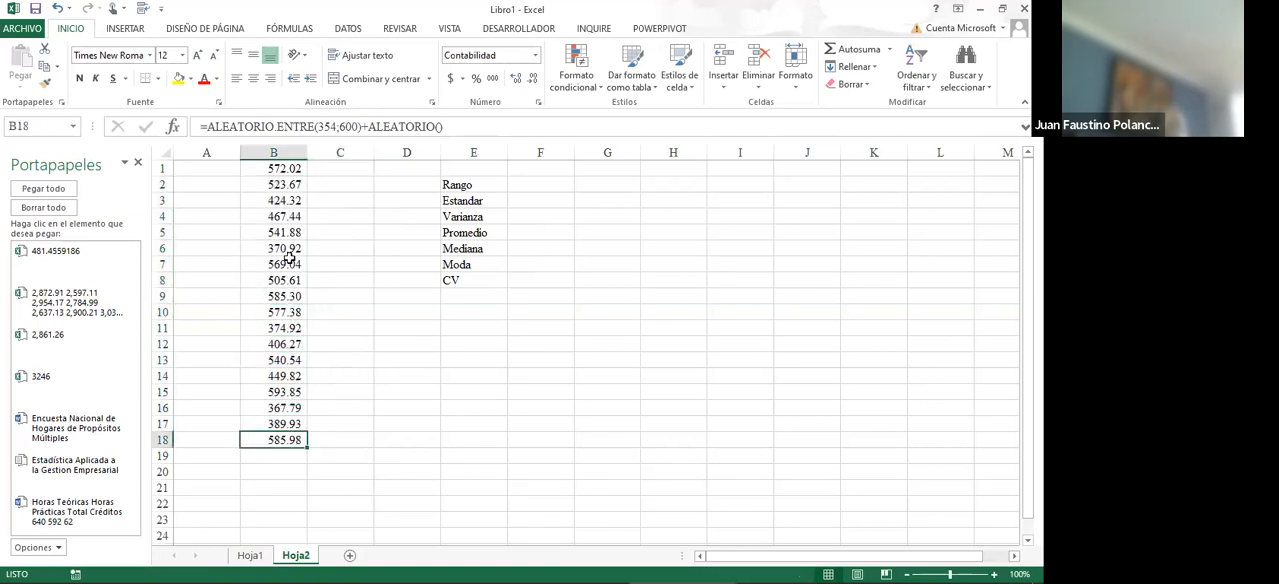
{"action": "left_click_drag", "start_coordinate": [269, 169], "coordinate": [250, 440]}
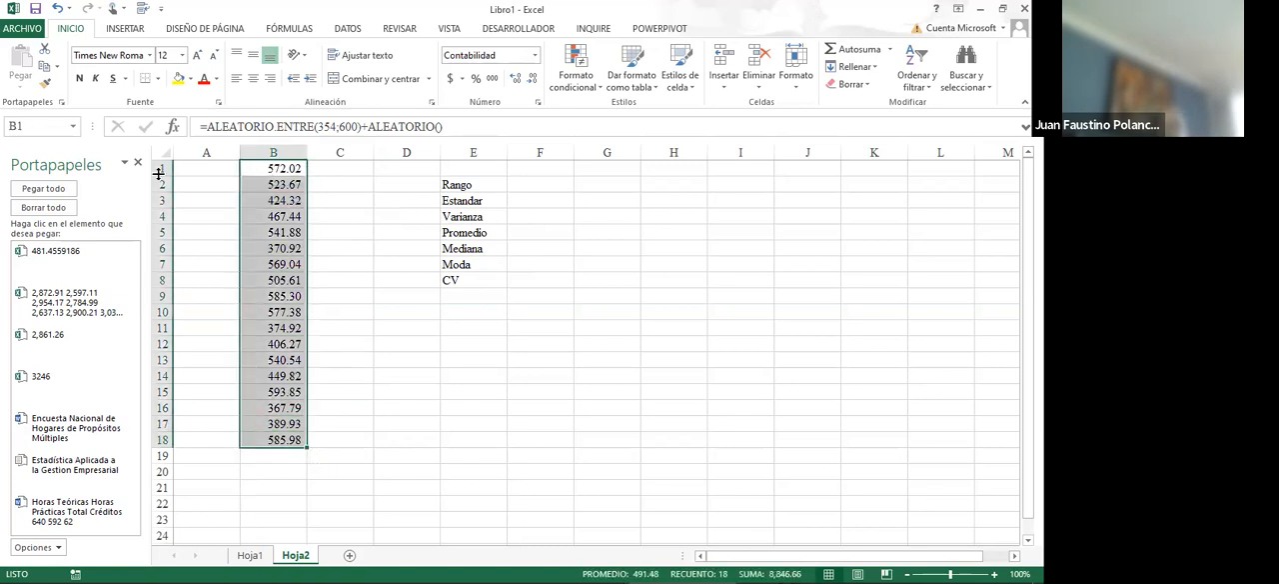
{"action": "left_click", "coordinate": [44, 70]}
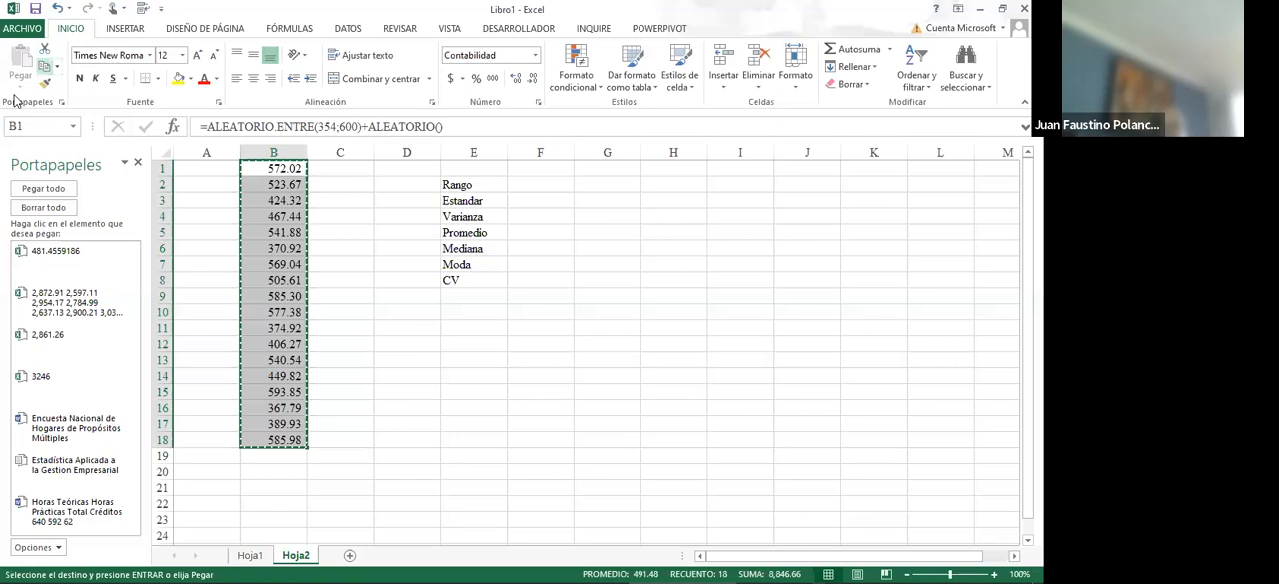
{"action": "left_click", "coordinate": [20, 87]}
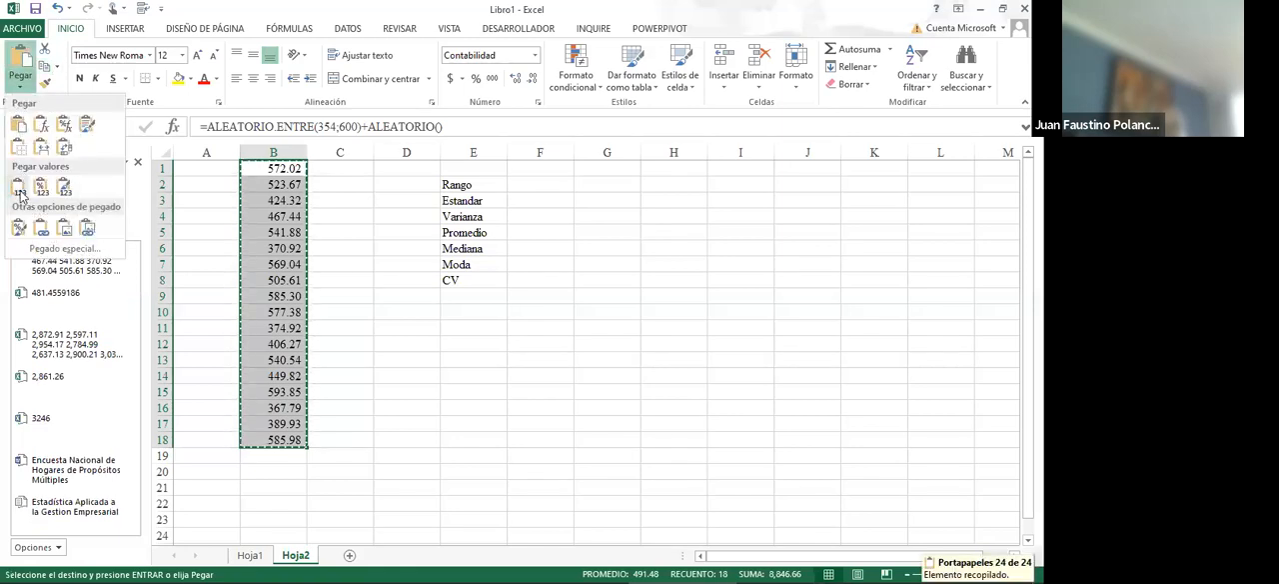
{"action": "left_click", "coordinate": [19, 188]}
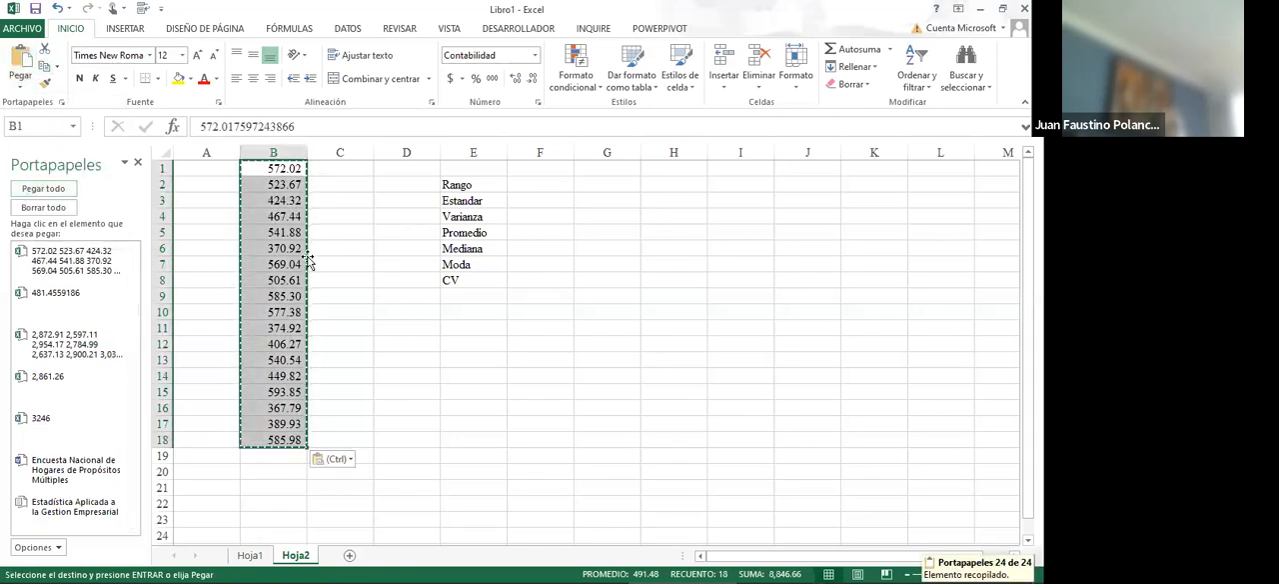
{"action": "left_click", "coordinate": [280, 226]}
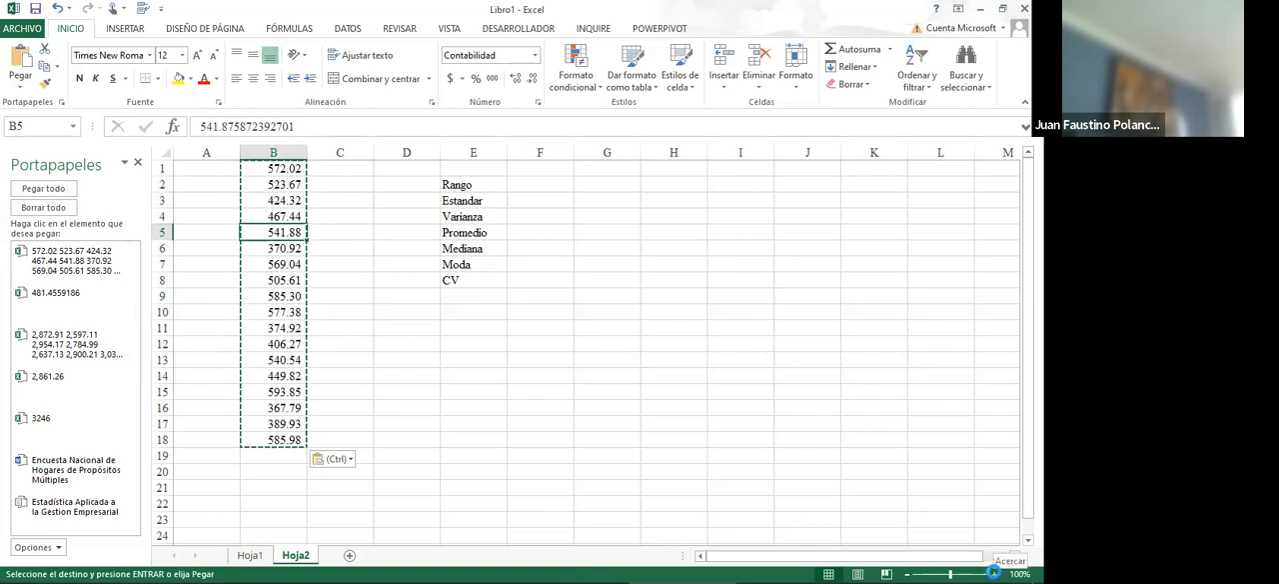
- Set the zoom of the Hoja2 sheet to 120%
{"action": "left_click", "coordinate": [995, 565]}
{"action": "left_click", "coordinate": [995, 565]}
{"action": "left_click", "coordinate": [995, 565]}
{"action": "left_click", "coordinate": [996, 565]}
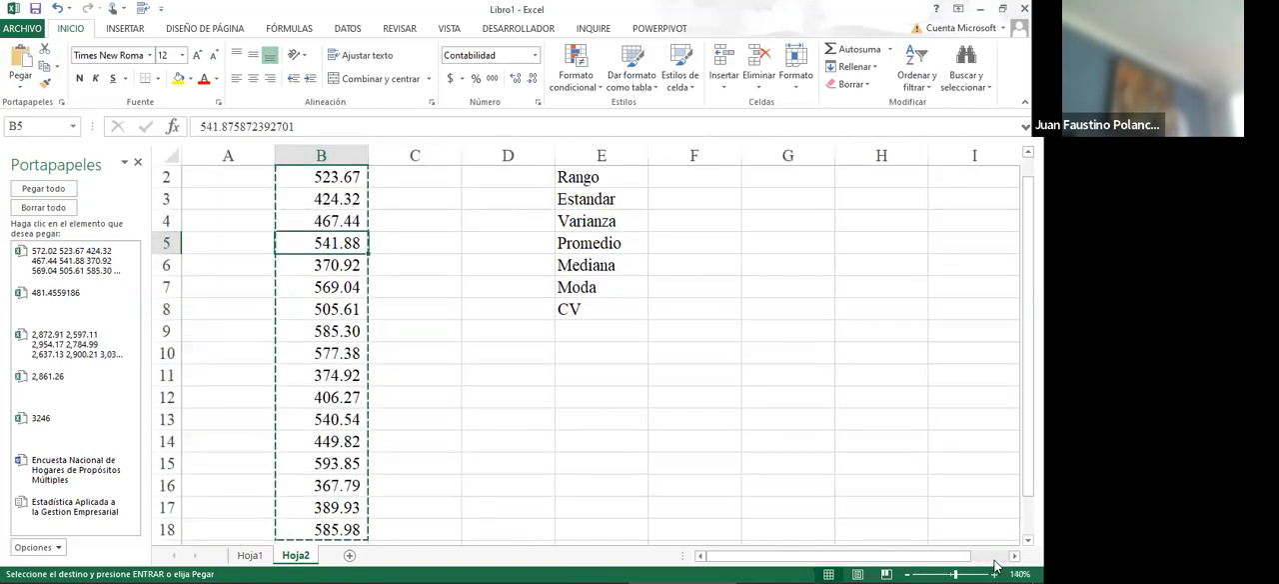
{"action": "left_click", "coordinate": [908, 565]}
{"action": "left_click", "coordinate": [908, 565]}
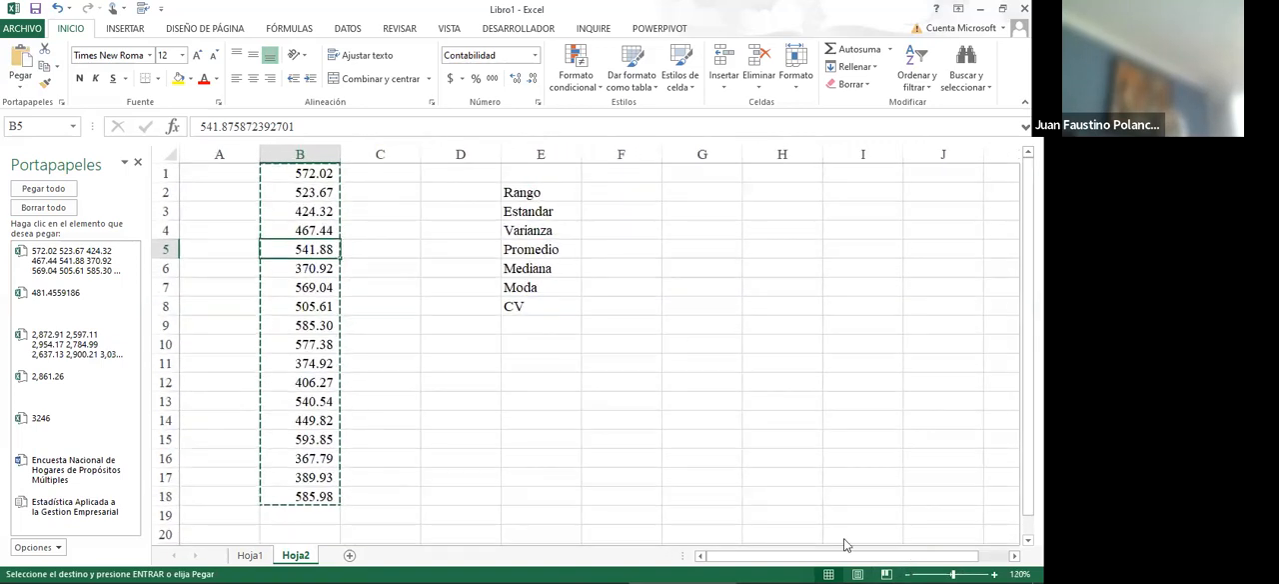
- Enter a single accent mark (`) in cell G18 and end the pending copy of B1:B18
{"action": "left_click", "coordinate": [717, 494]}
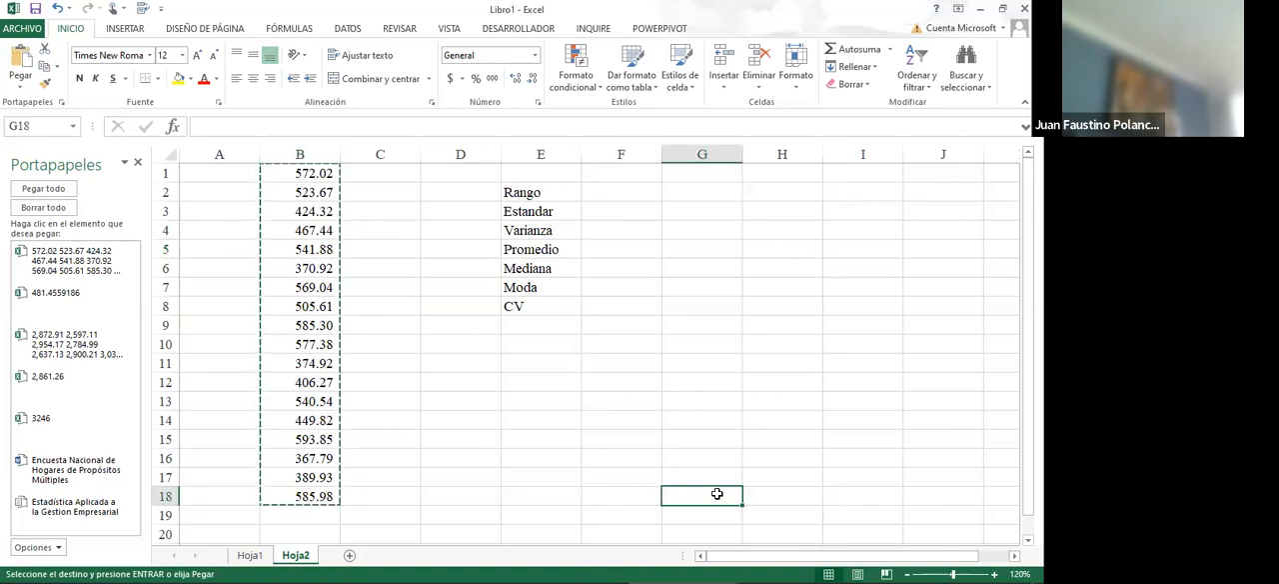
{"action": "type", "text": "`"}
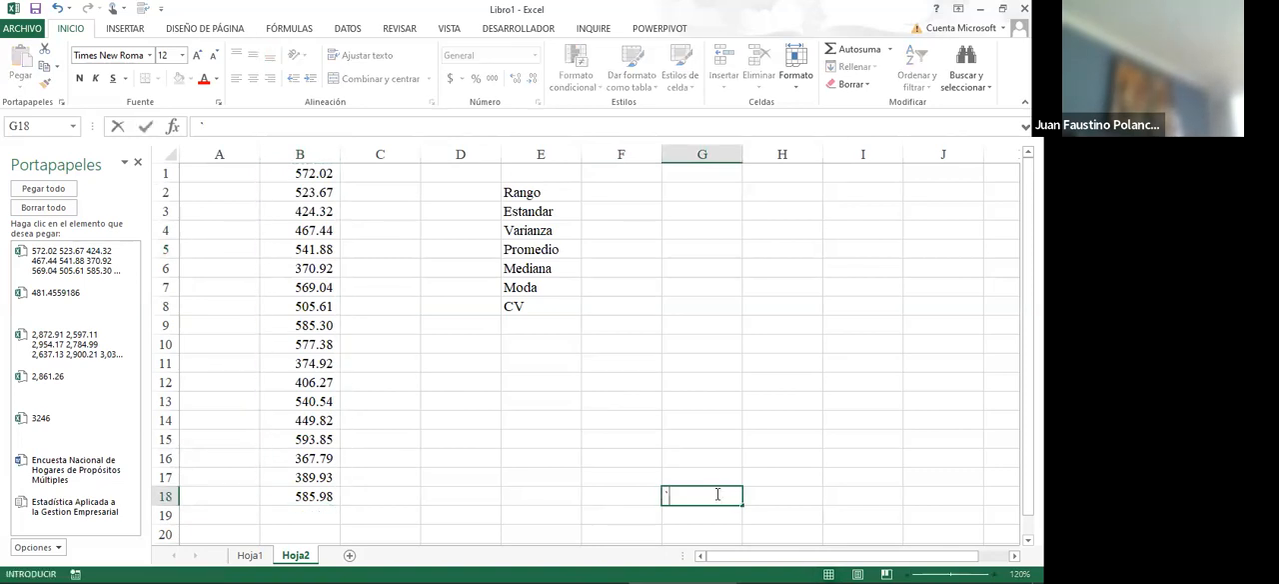
{"action": "left_click", "coordinate": [544, 438]}
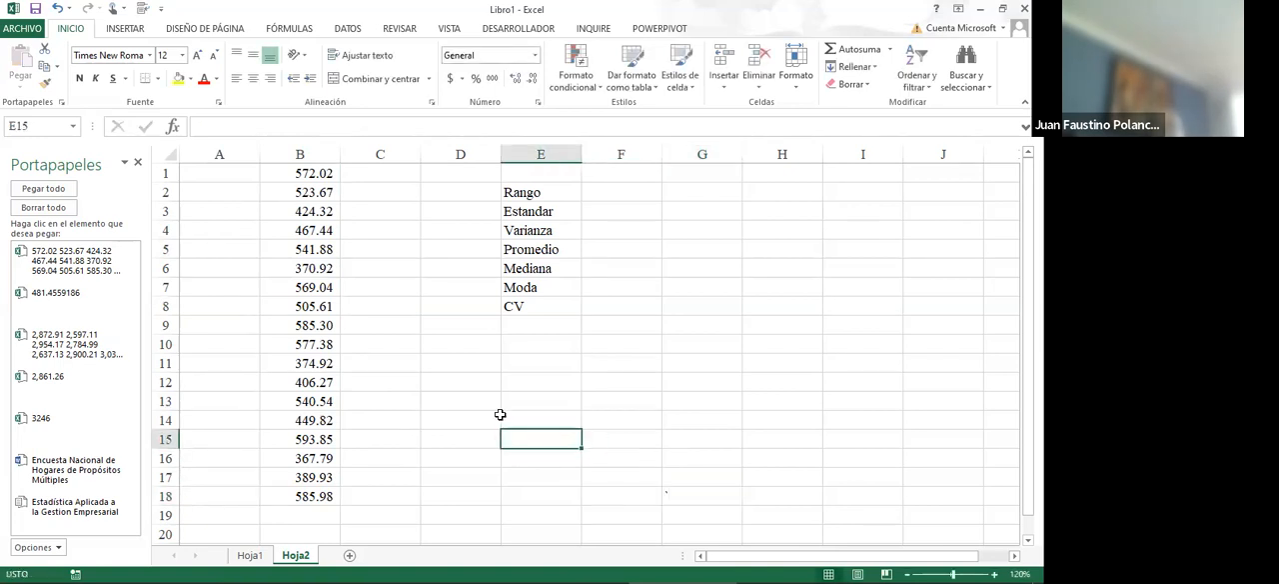